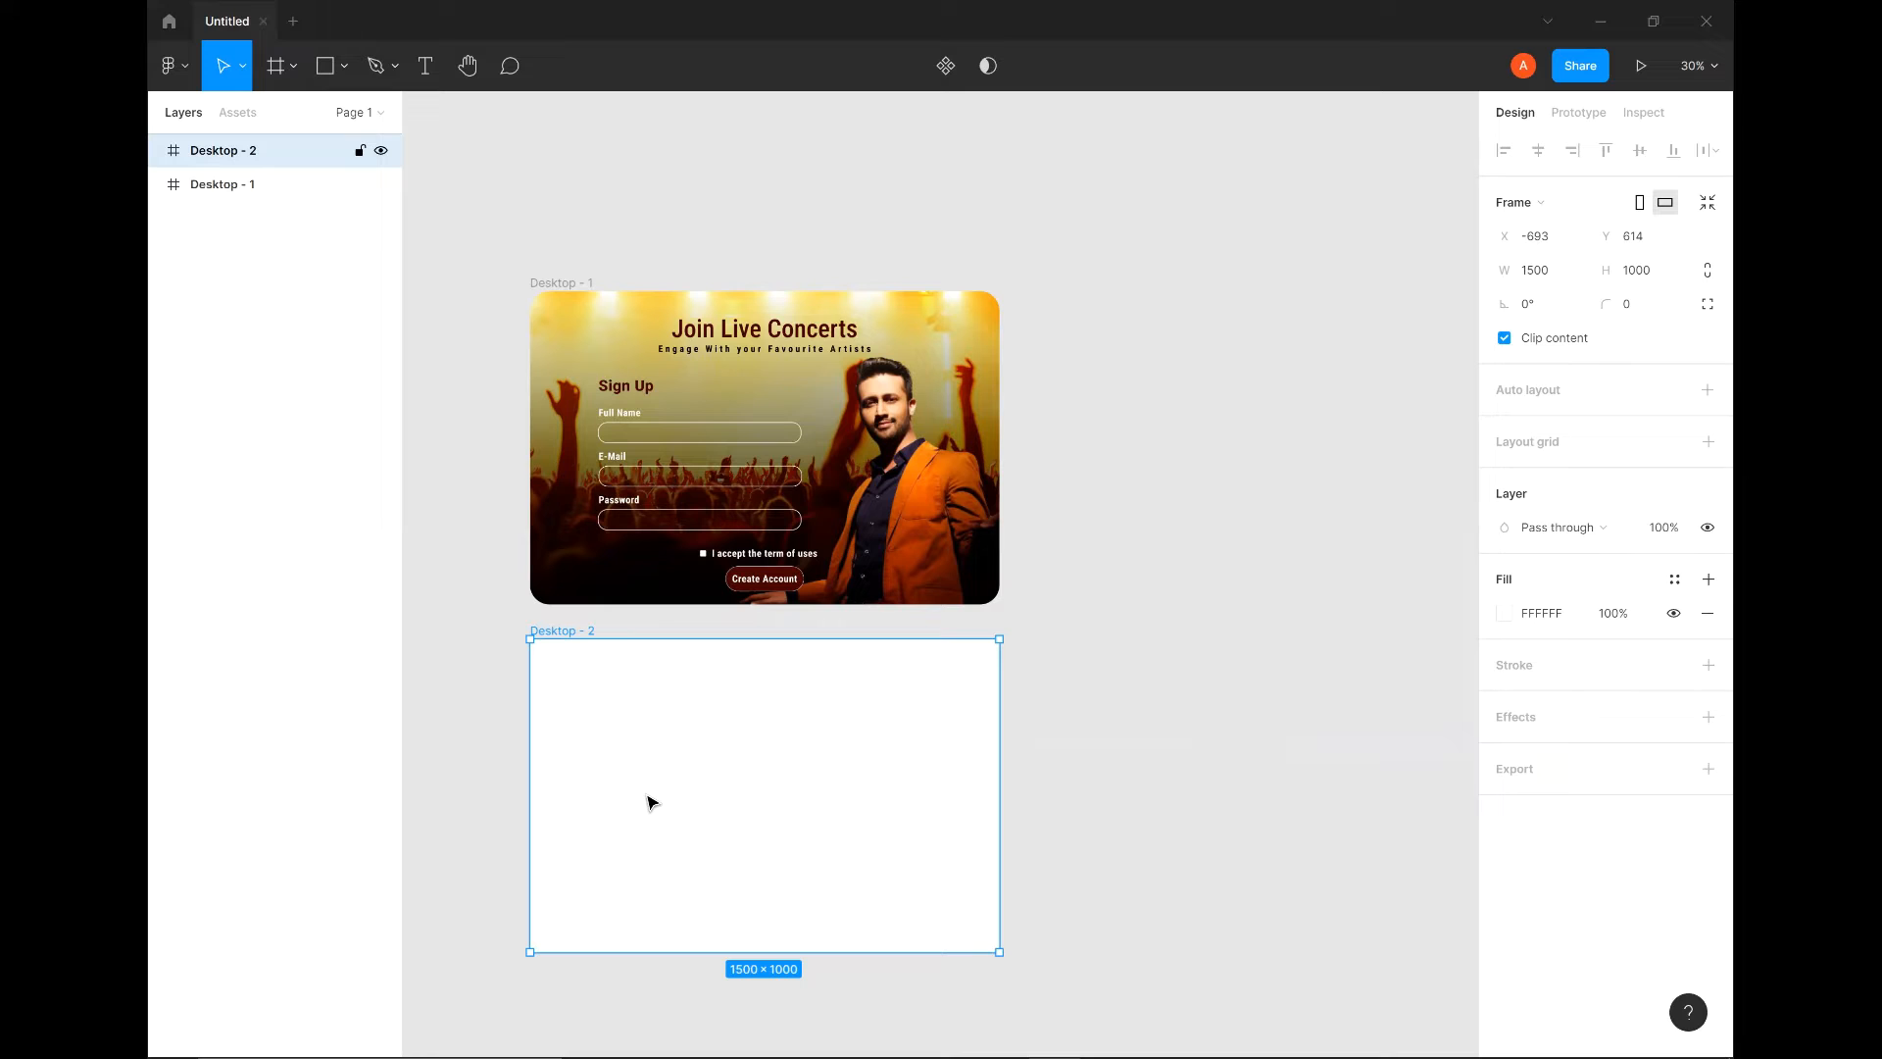
Step: Set the Desktop - 2 frame's corner radius to 62 and shift the frame to the right on the canvas
text(60)
key(Return)
drag(774, 763, 972, 761)
click(490, 243)
Step: Place the concert-crowd-billboard image in the Desktop - 2 frame and enlarge it to fill the whole frame
click(343, 66)
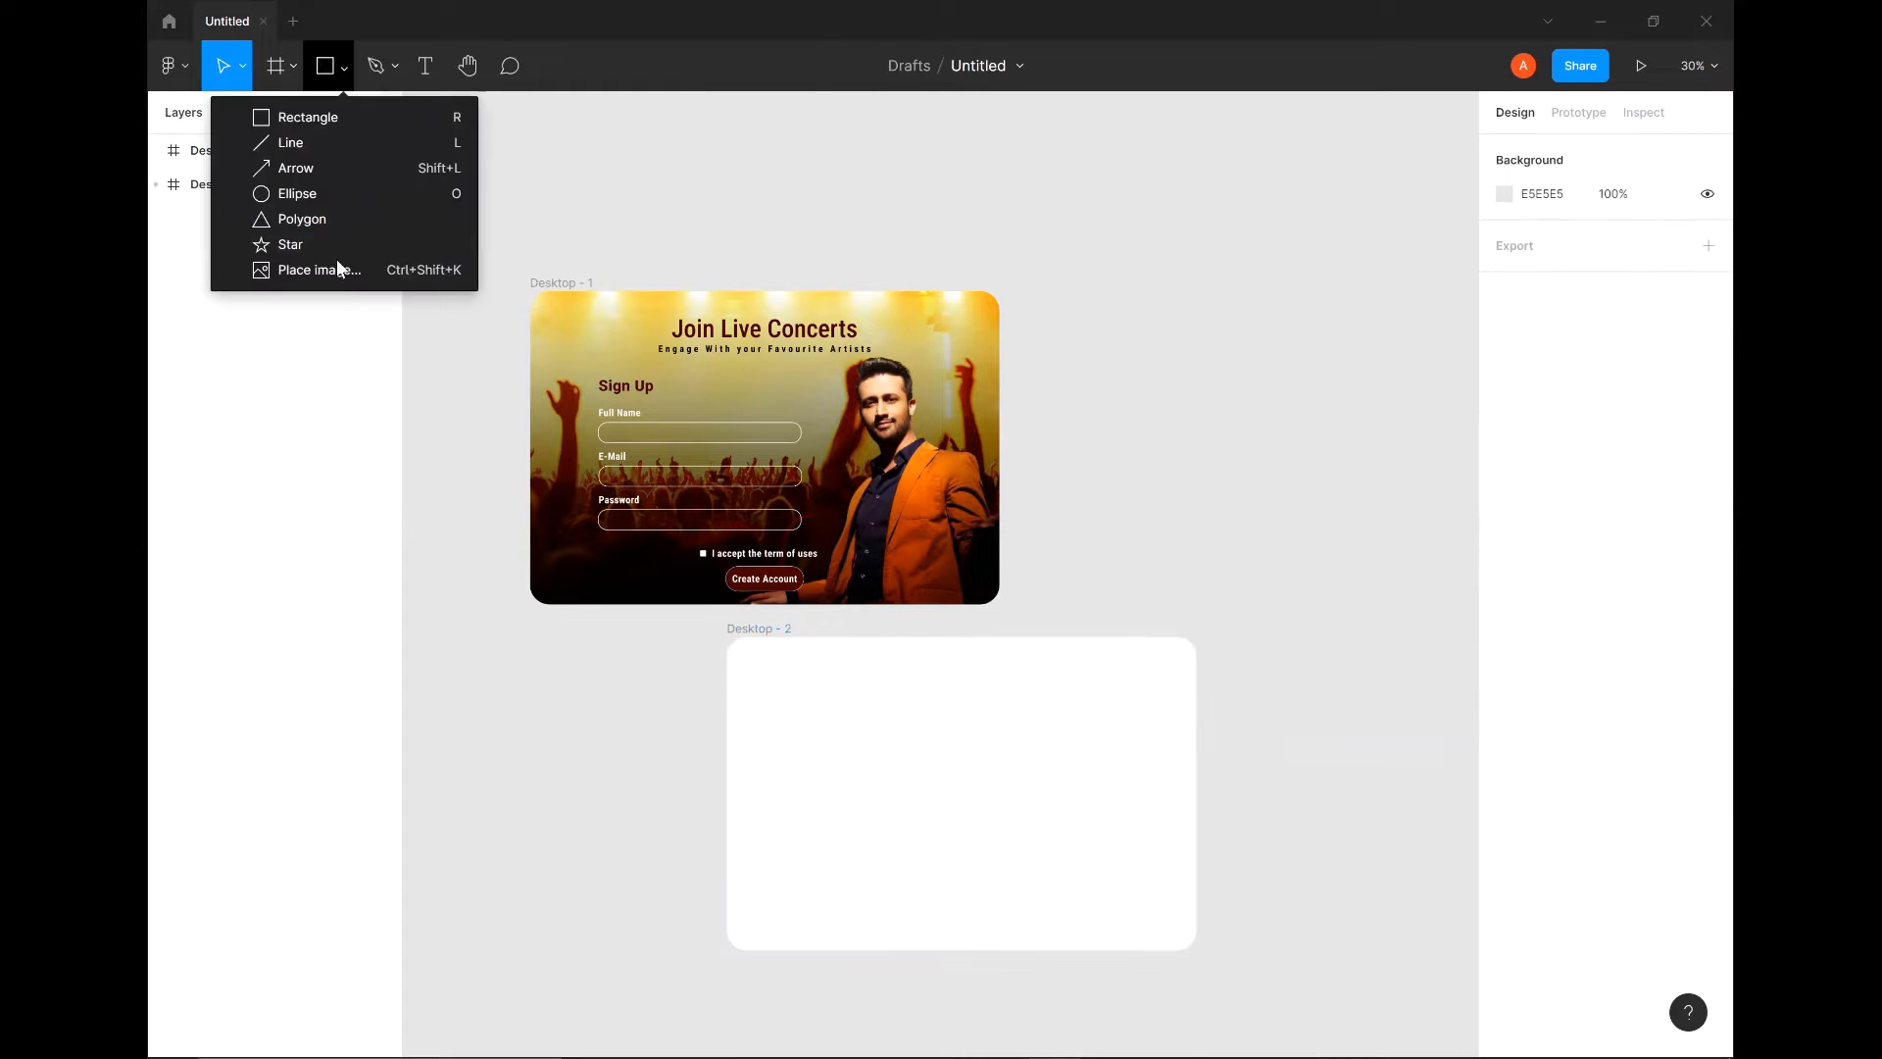
click(337, 263)
click(484, 226)
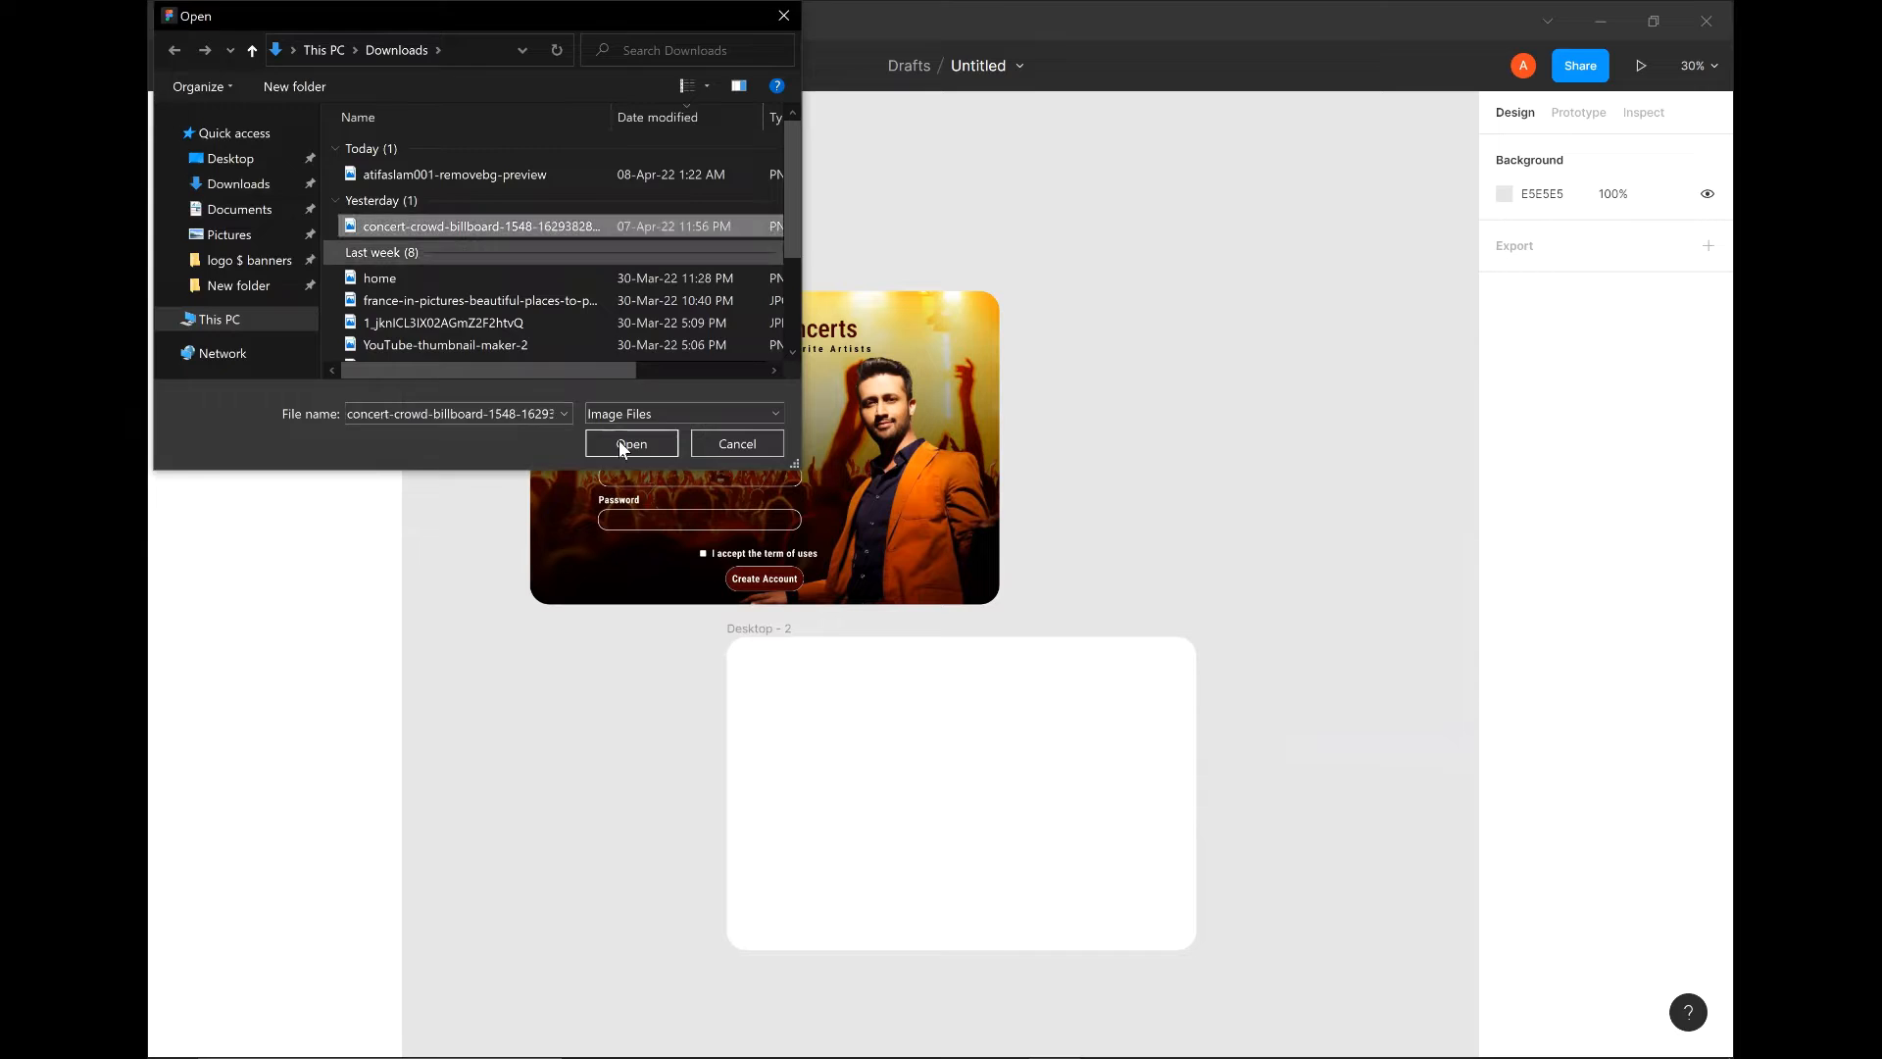
click(620, 444)
click(953, 787)
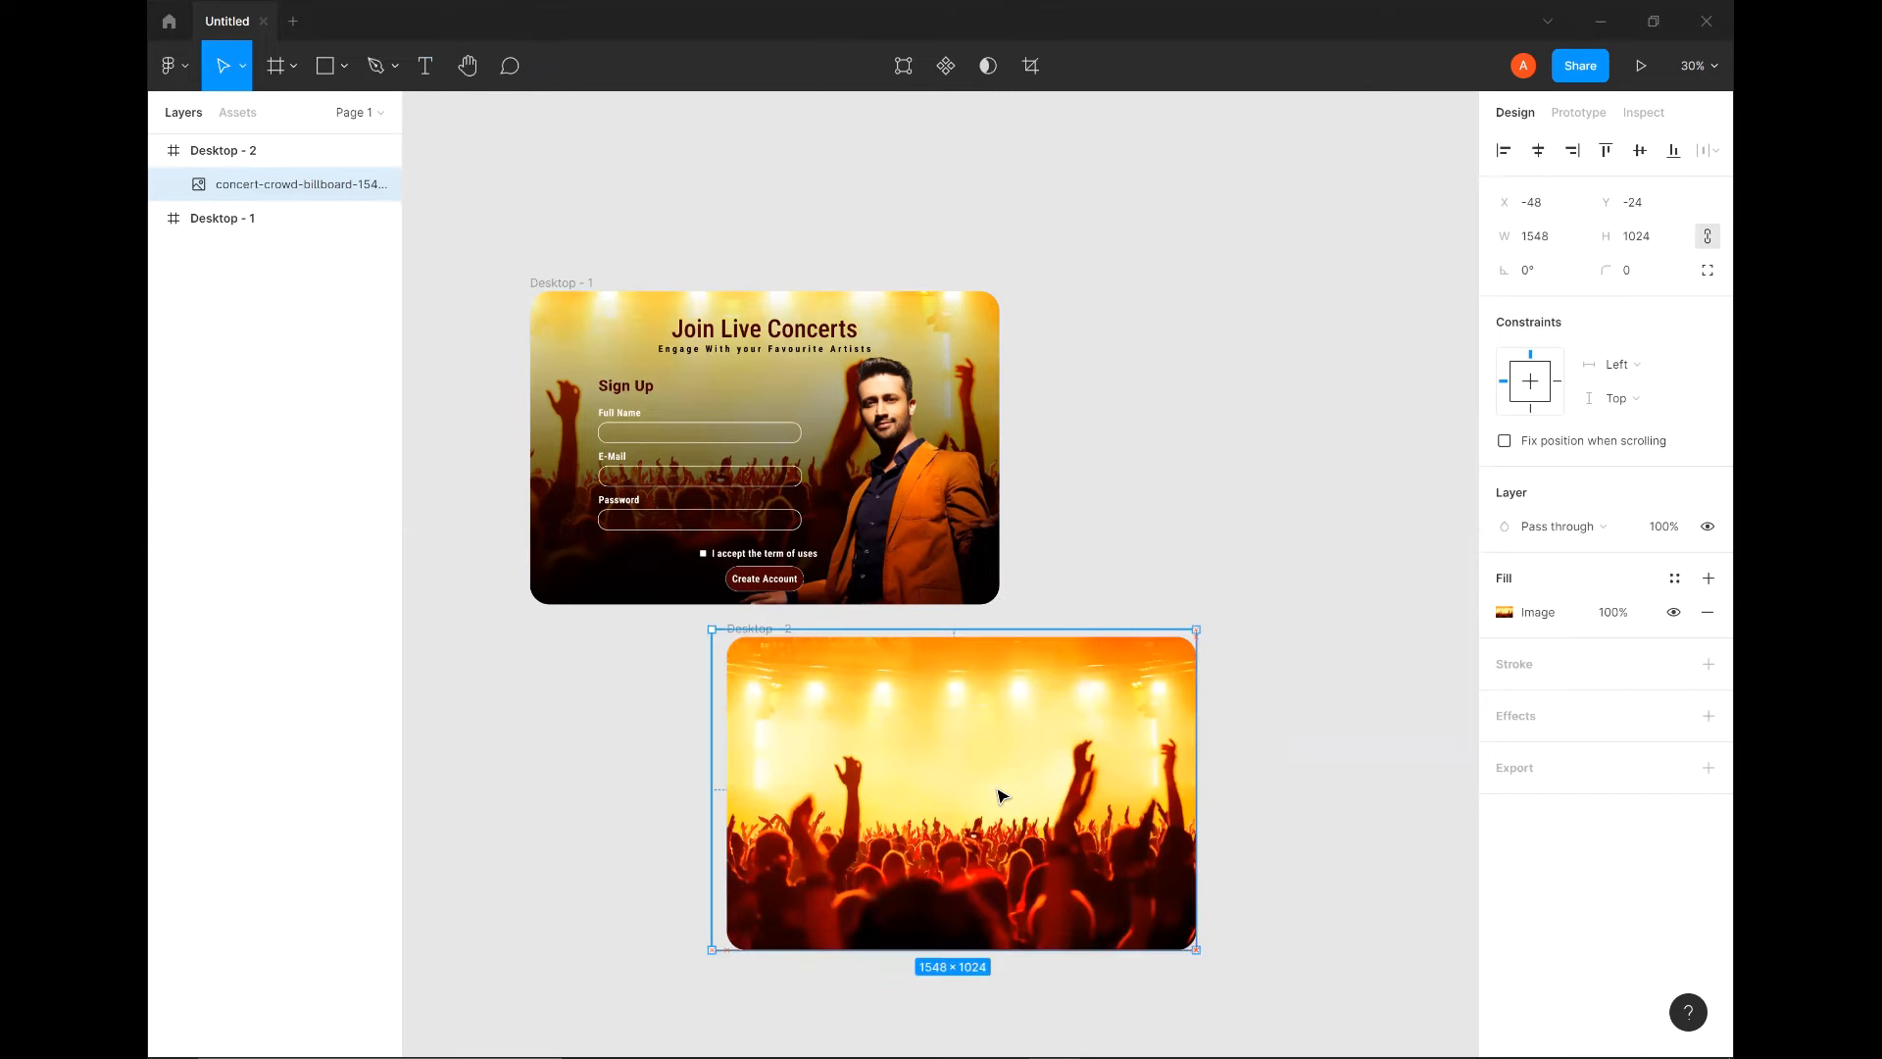
drag(1197, 630, 1238, 580)
click(1336, 807)
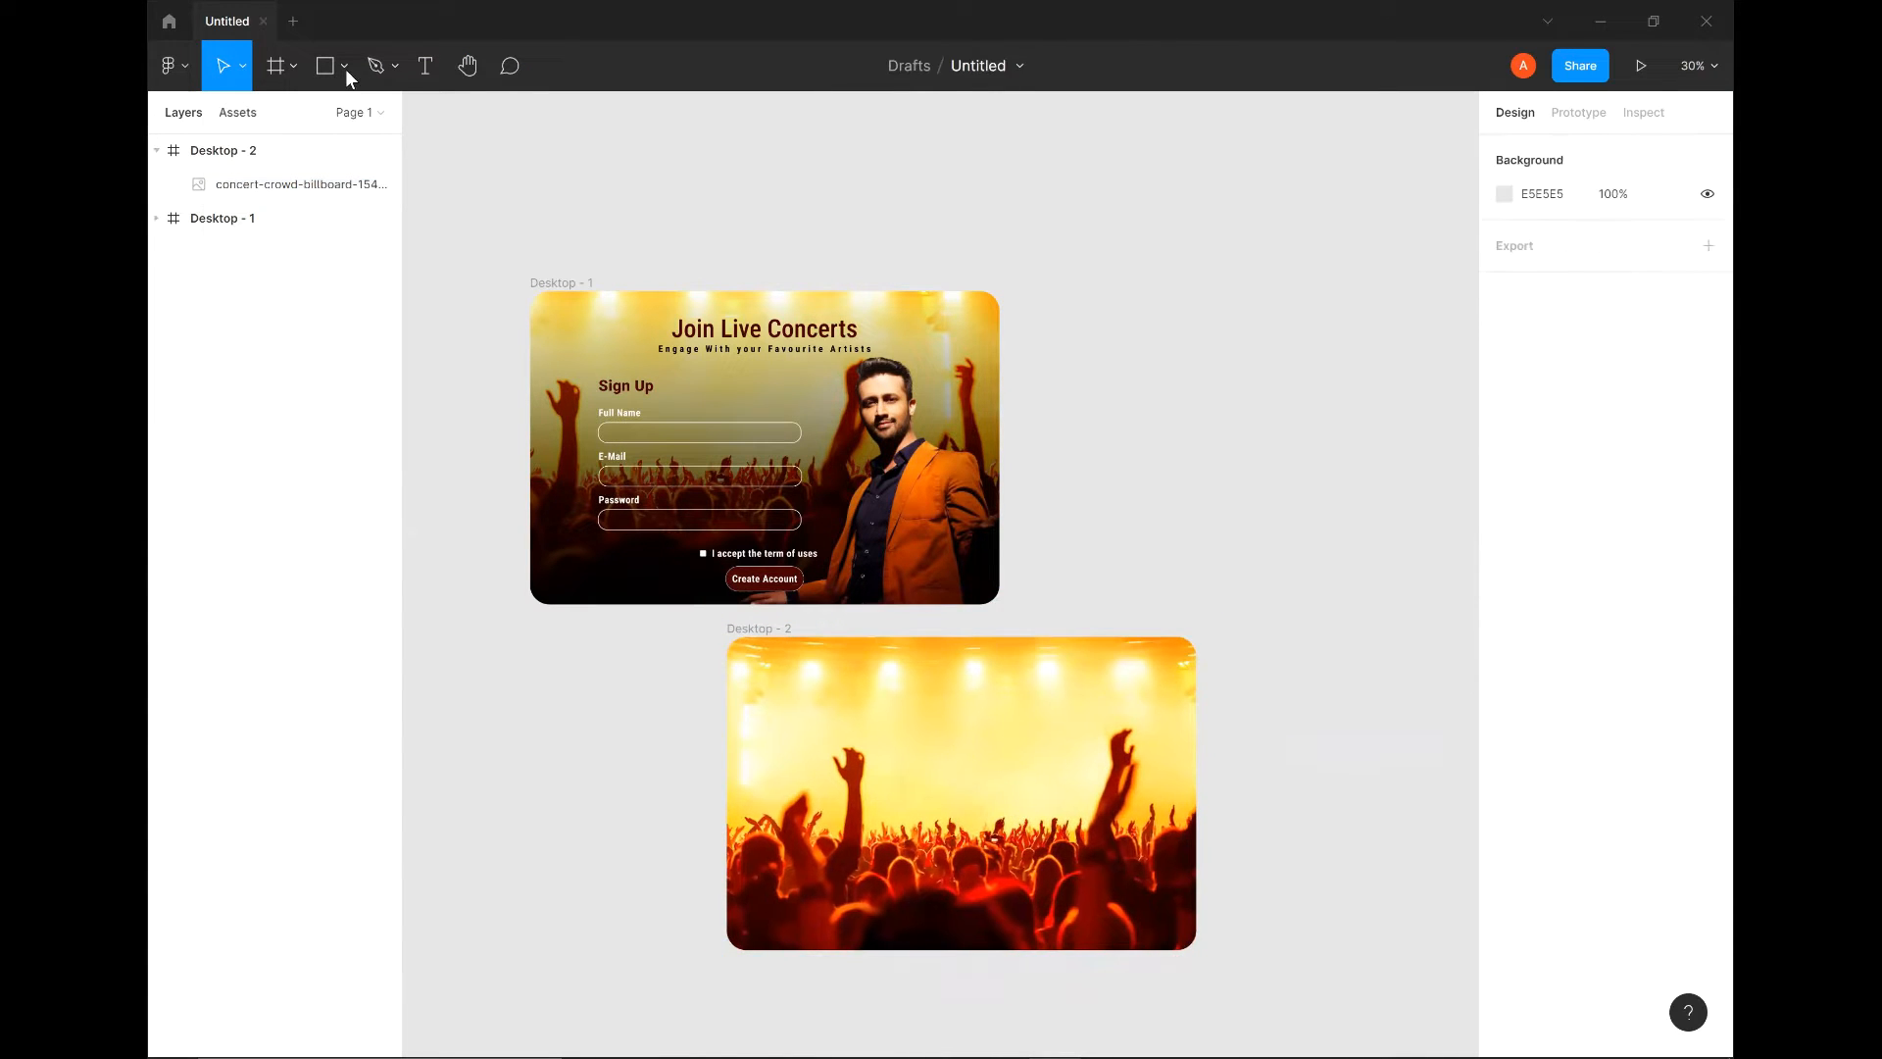
Step: Draw a 1500 × 1000 rectangle covering the Desktop - 2 frame and set its corner radius to 62
click(326, 67)
drag(735, 637, 1196, 950)
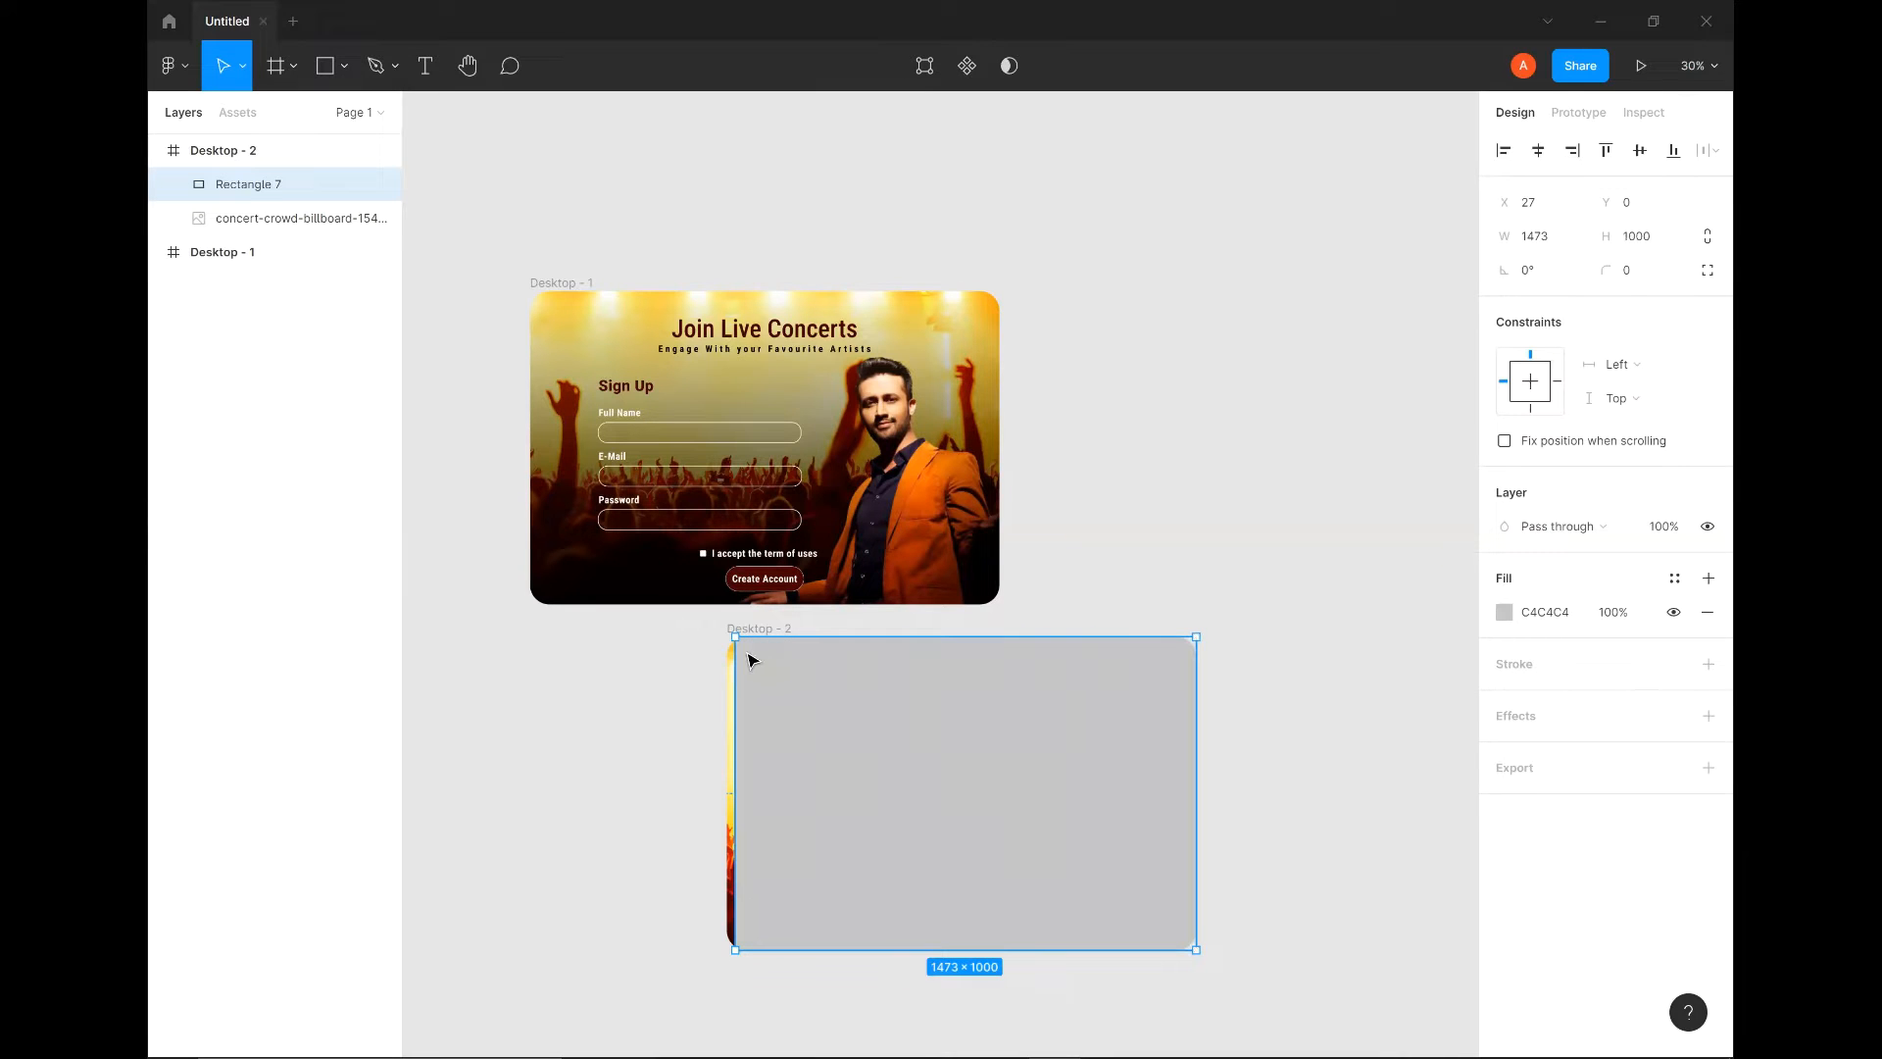
drag(731, 637, 726, 638)
text(62)
key(Return)
Step: Give the overlay rectangle a linear gradient fill whose first stop is black 000000 at 33% opacity
click(1505, 615)
click(1264, 503)
click(1266, 533)
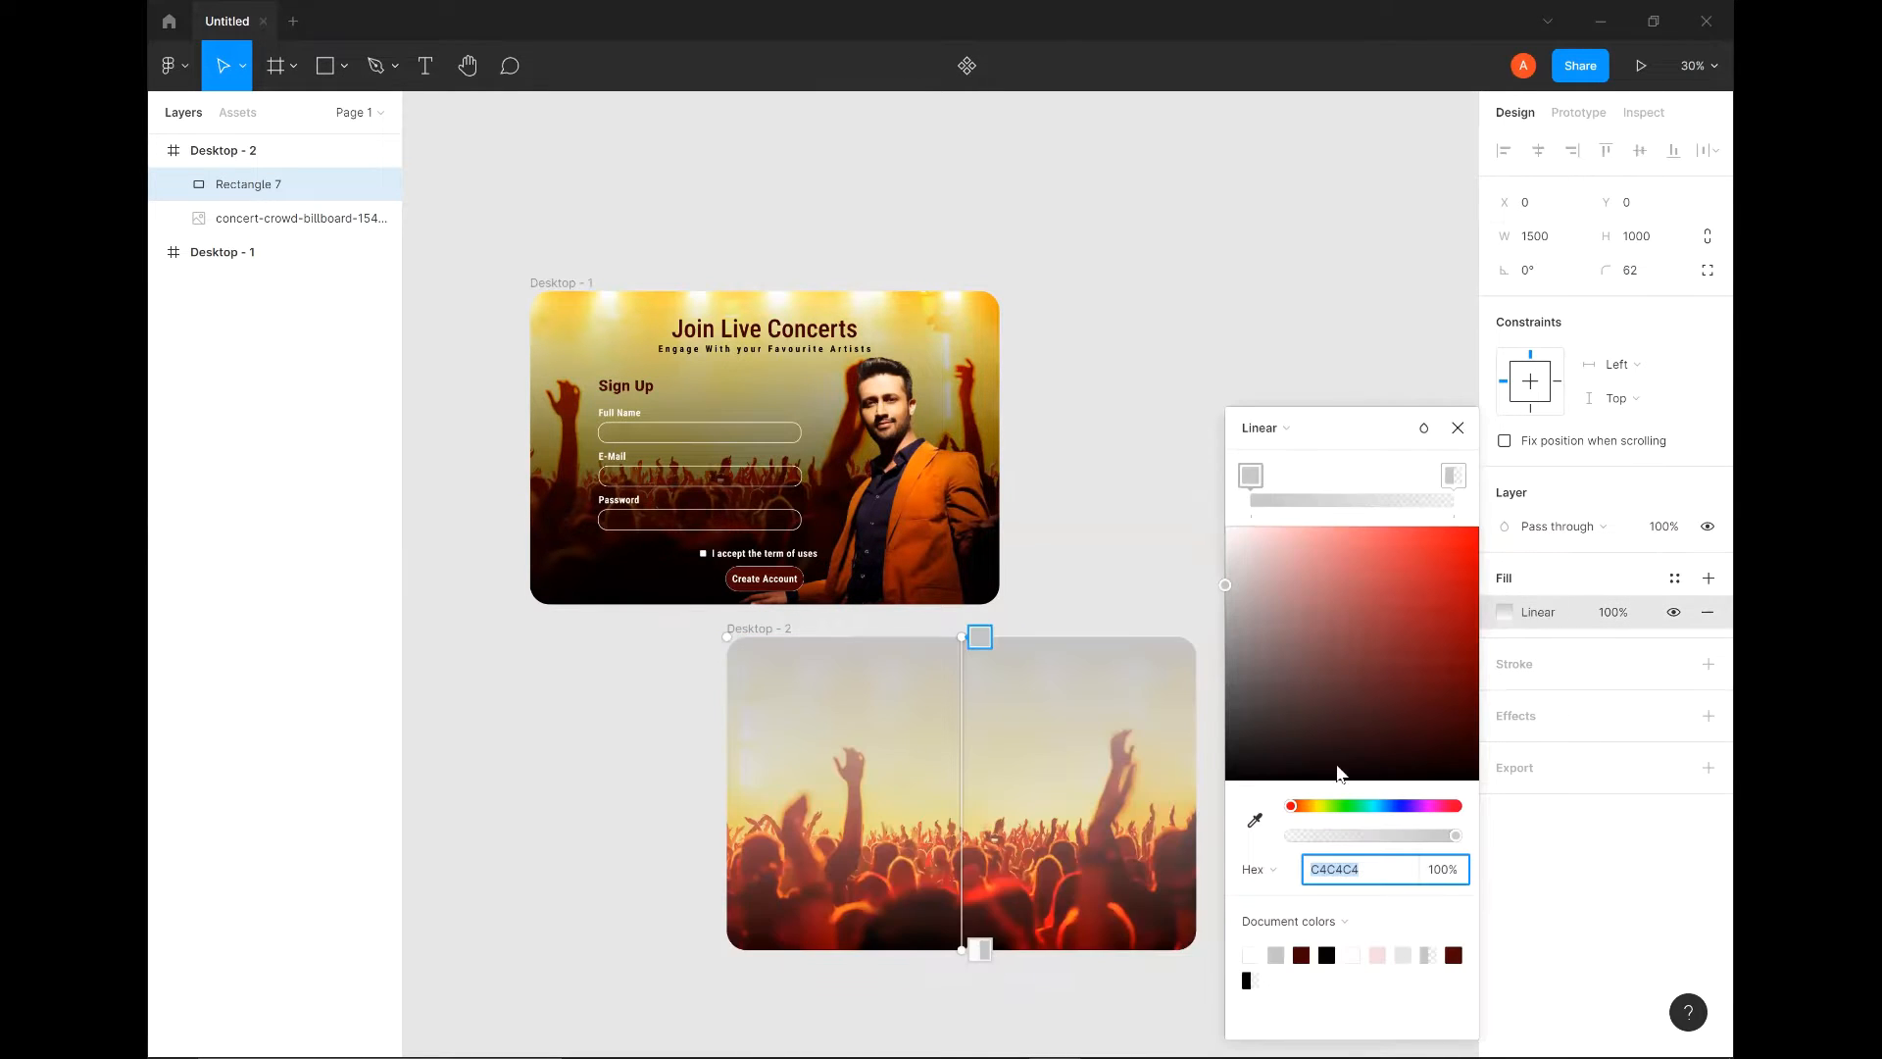
click(1232, 762)
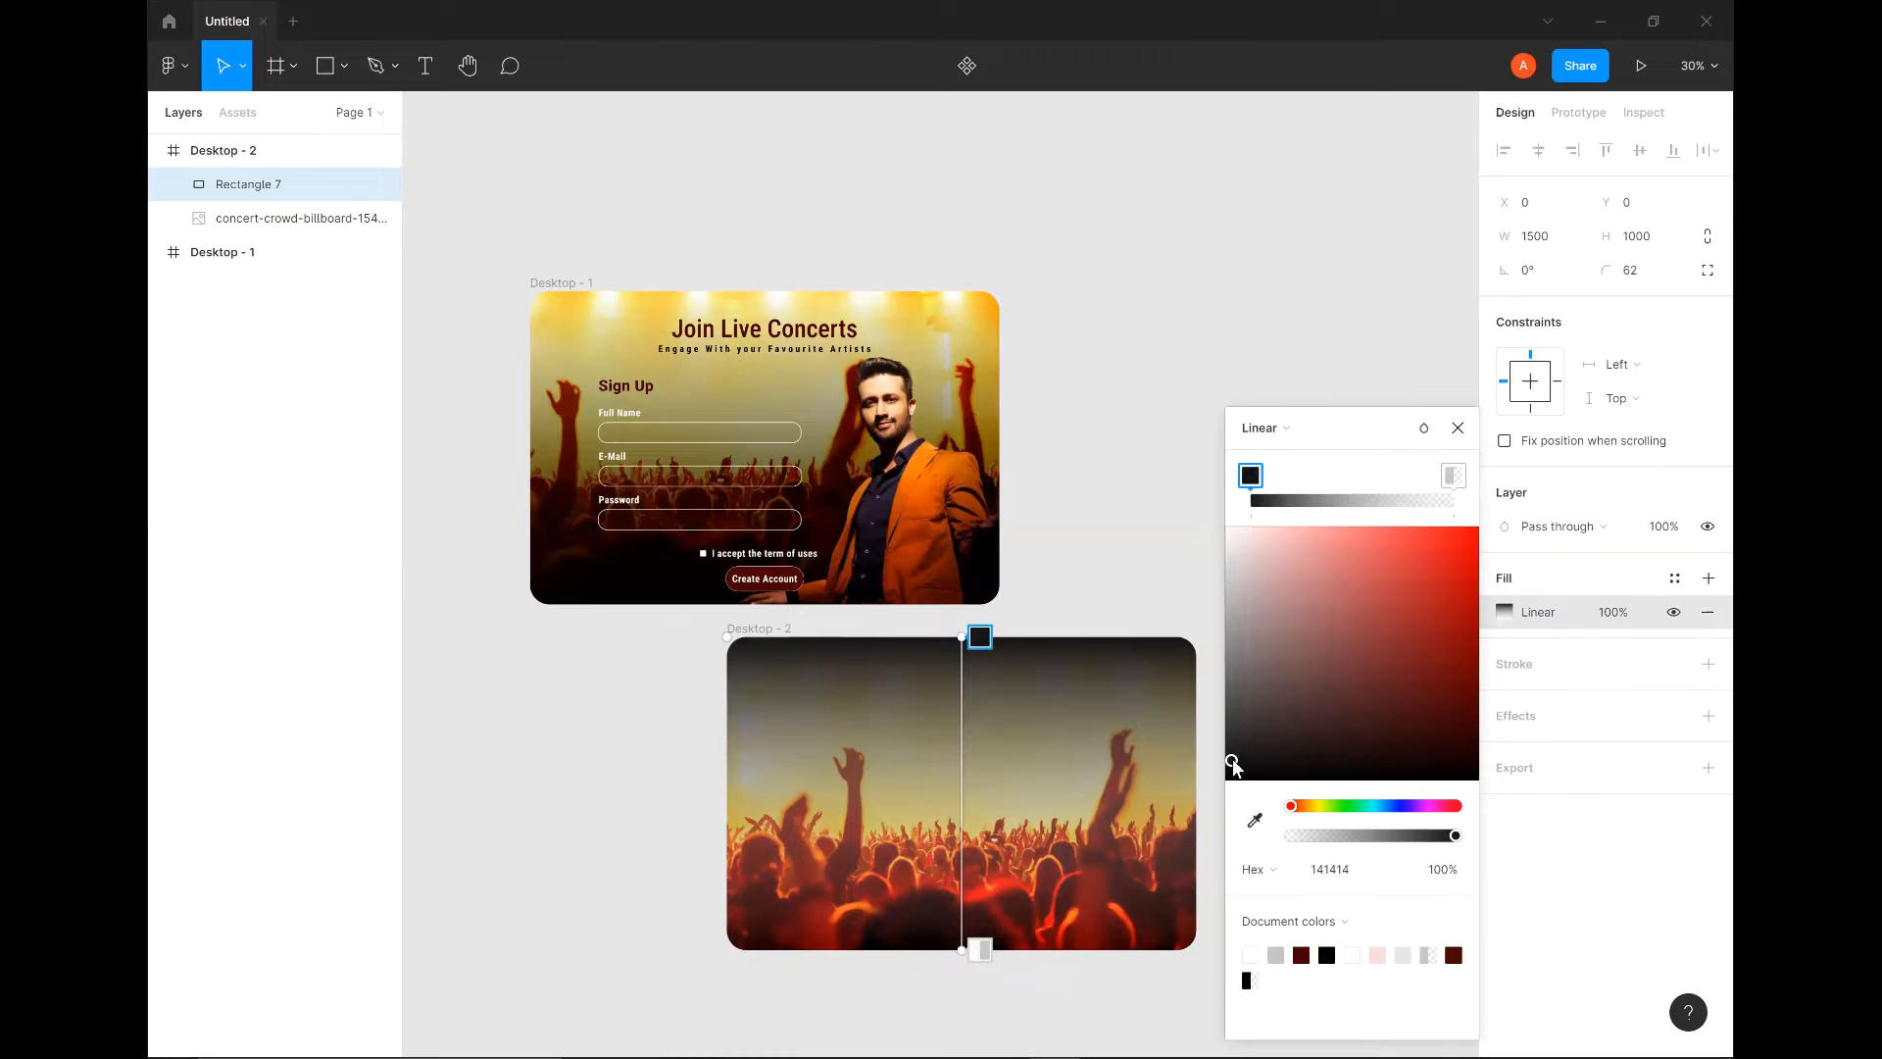
click(1288, 836)
click(1346, 837)
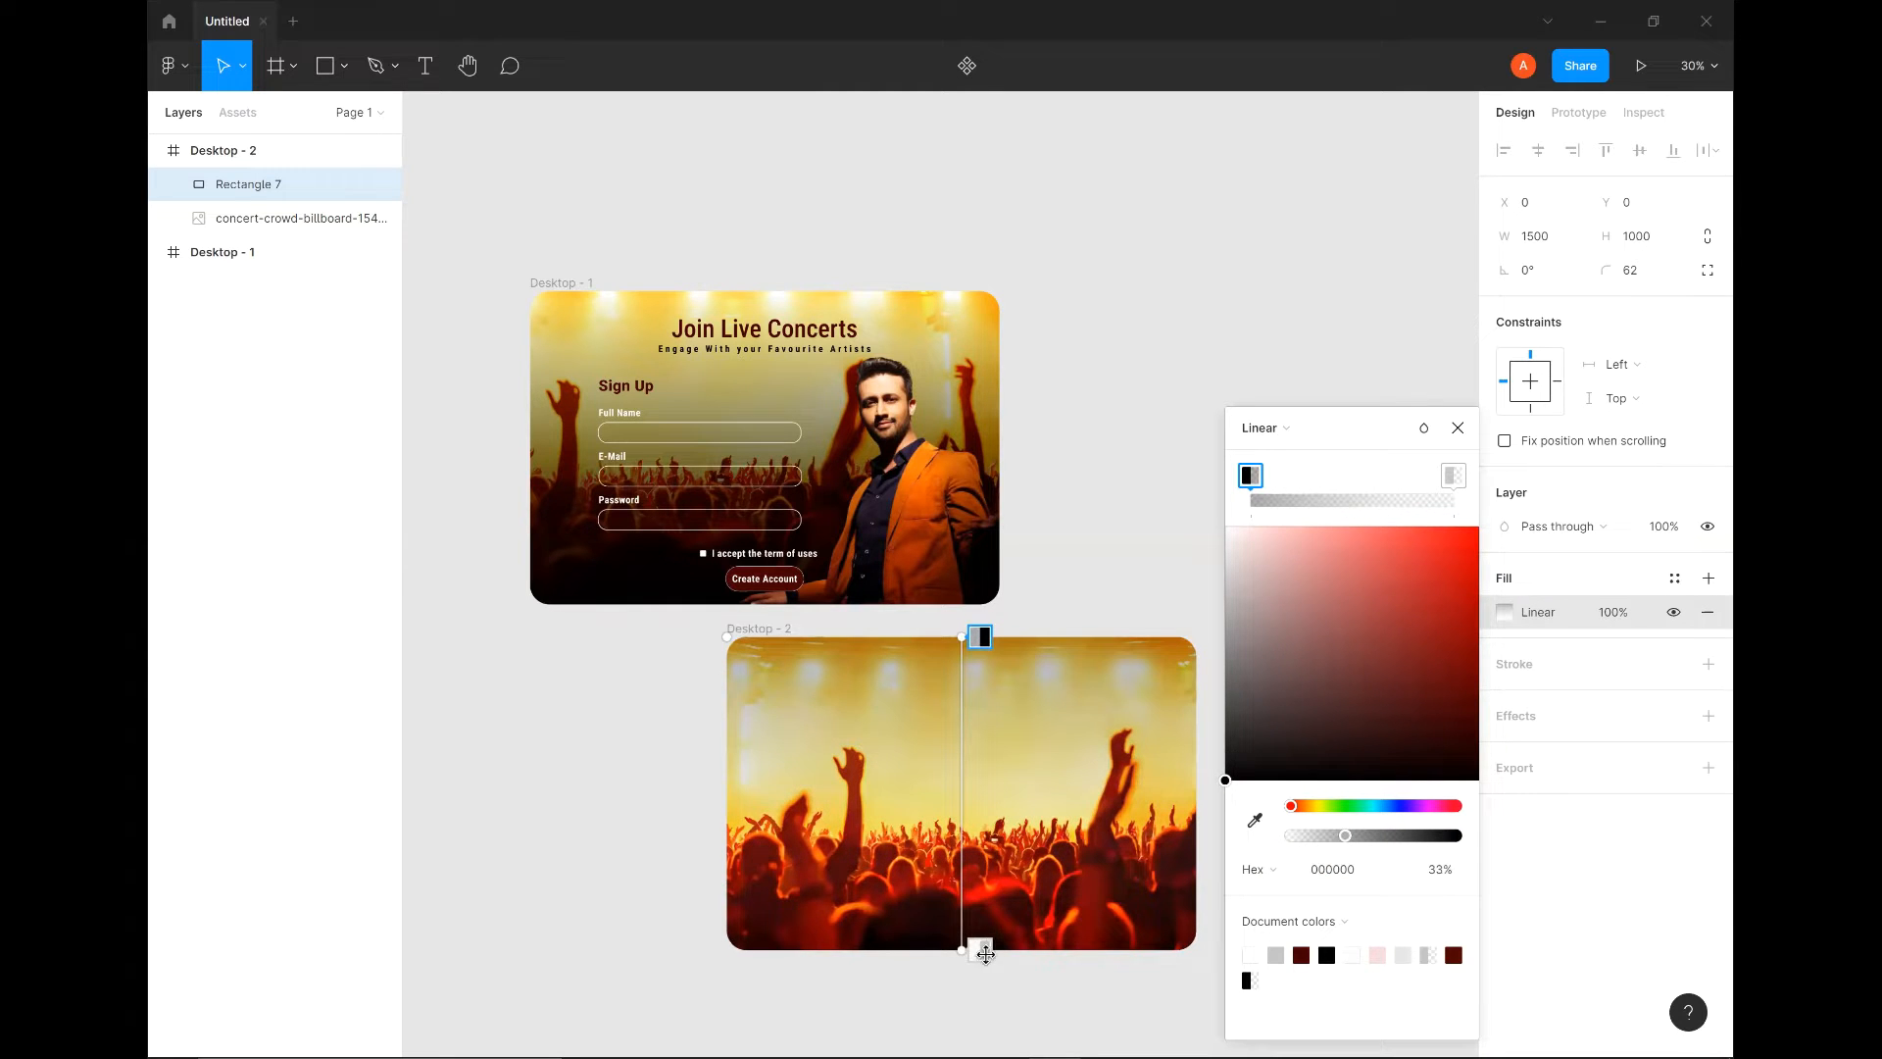
Step: Set the overlay gradient's end stop to black 000000 at 69% opacity and make its first stop fully transparent
click(1452, 475)
click(1330, 954)
click(1330, 835)
click(1288, 835)
click(1341, 836)
click(1290, 835)
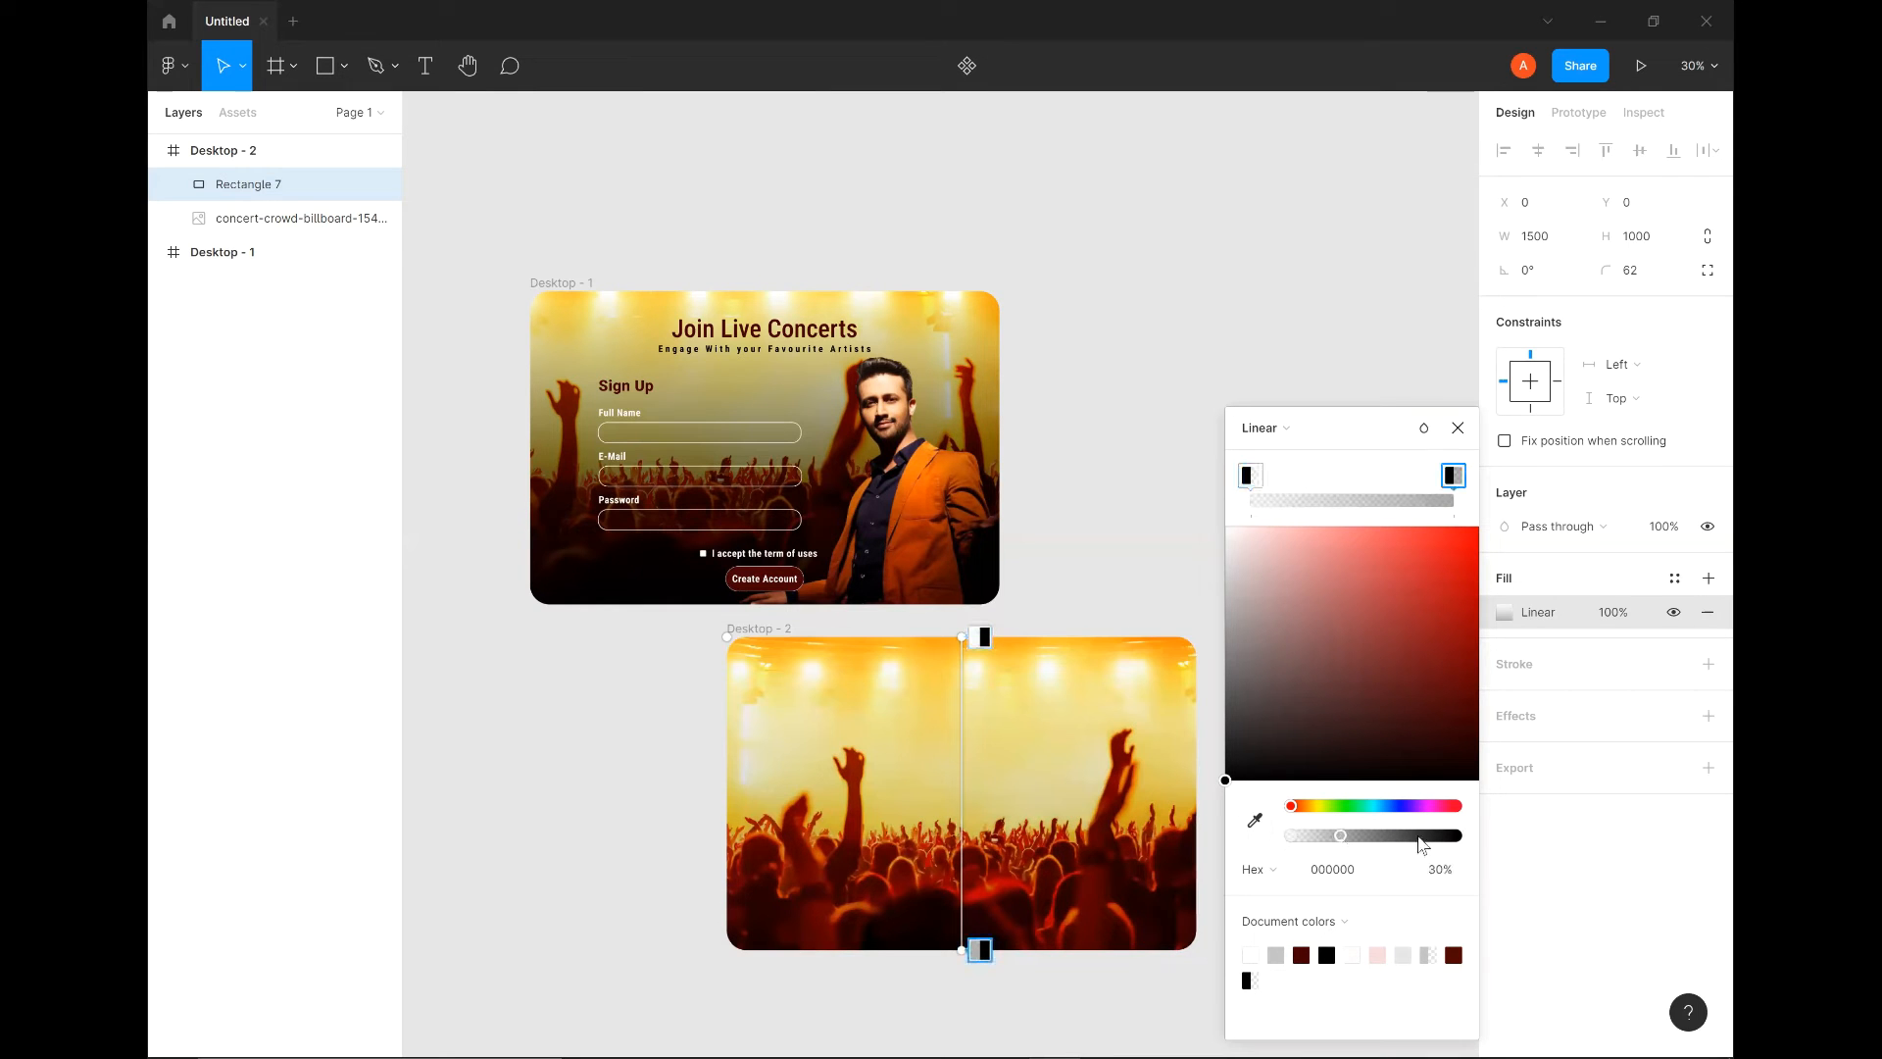
drag(1420, 836, 1475, 849)
click(1405, 836)
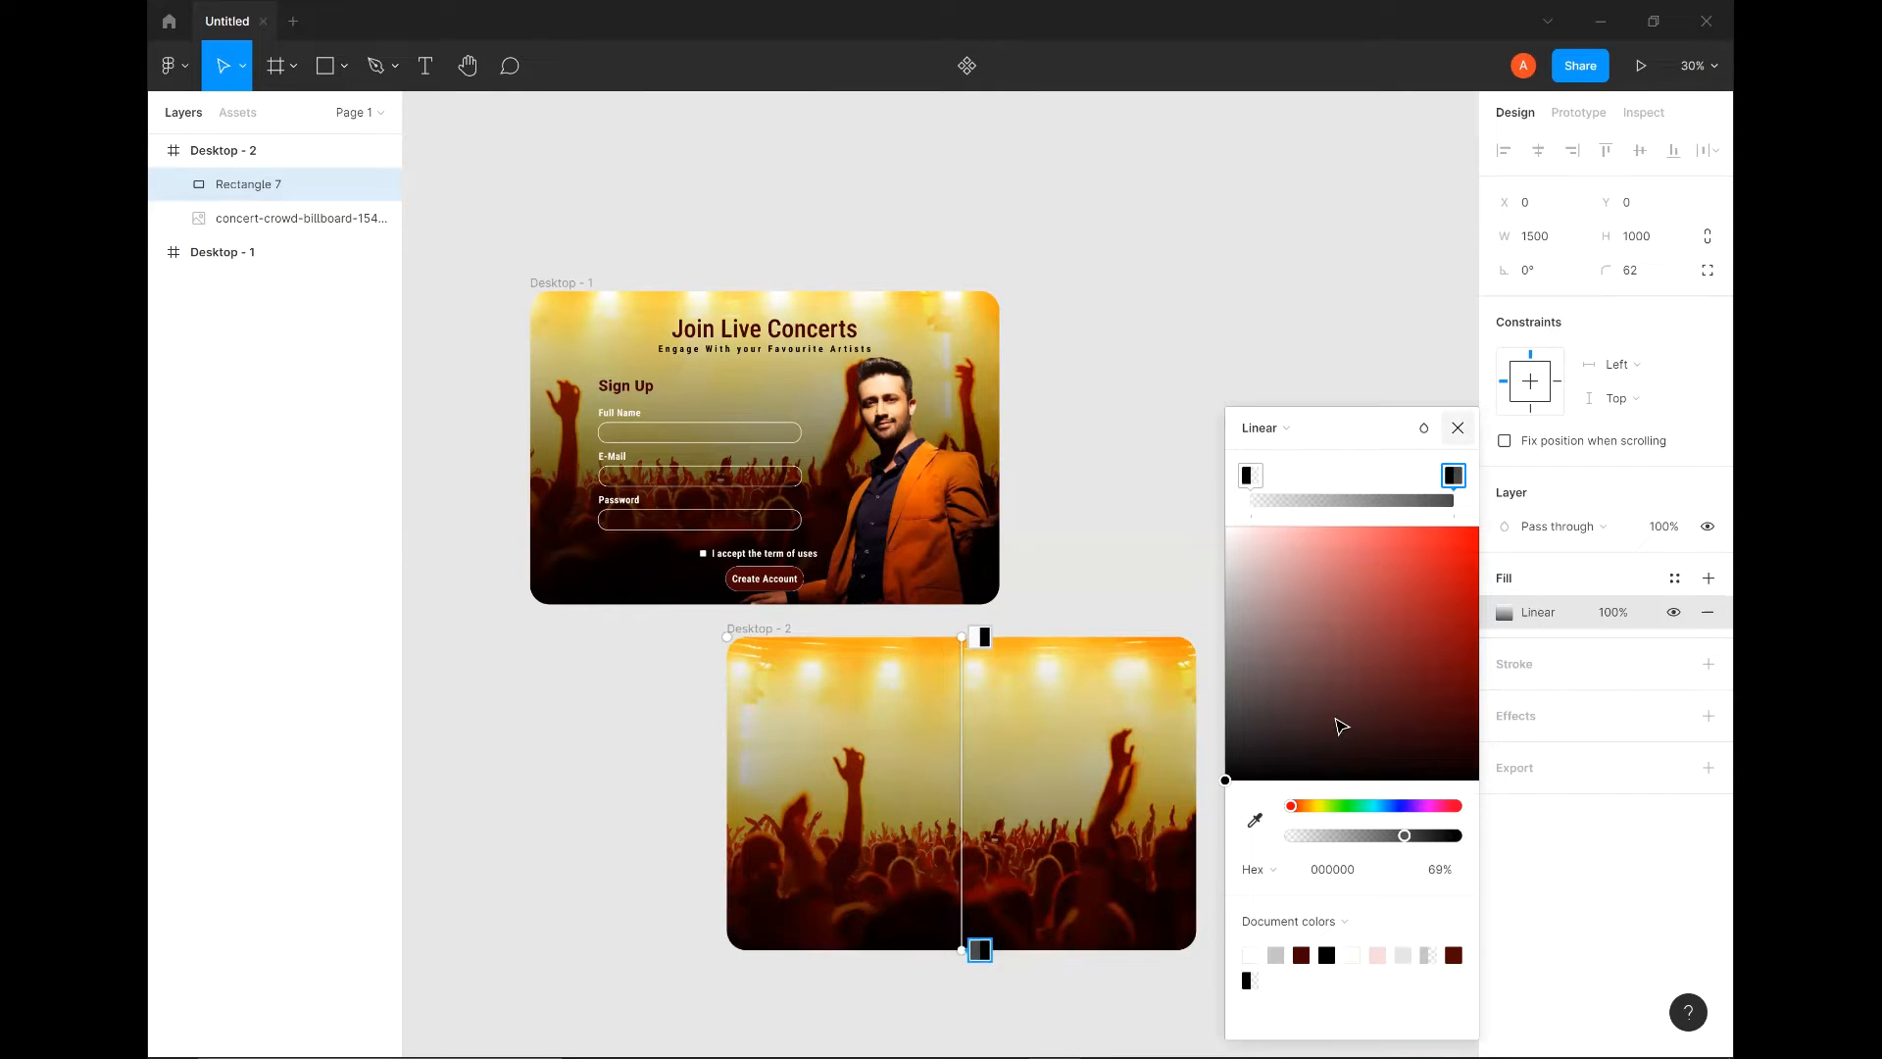
Step: Lock the gradient rectangle and the concert image layers in Desktop - 2
click(1207, 686)
click(359, 185)
click(359, 217)
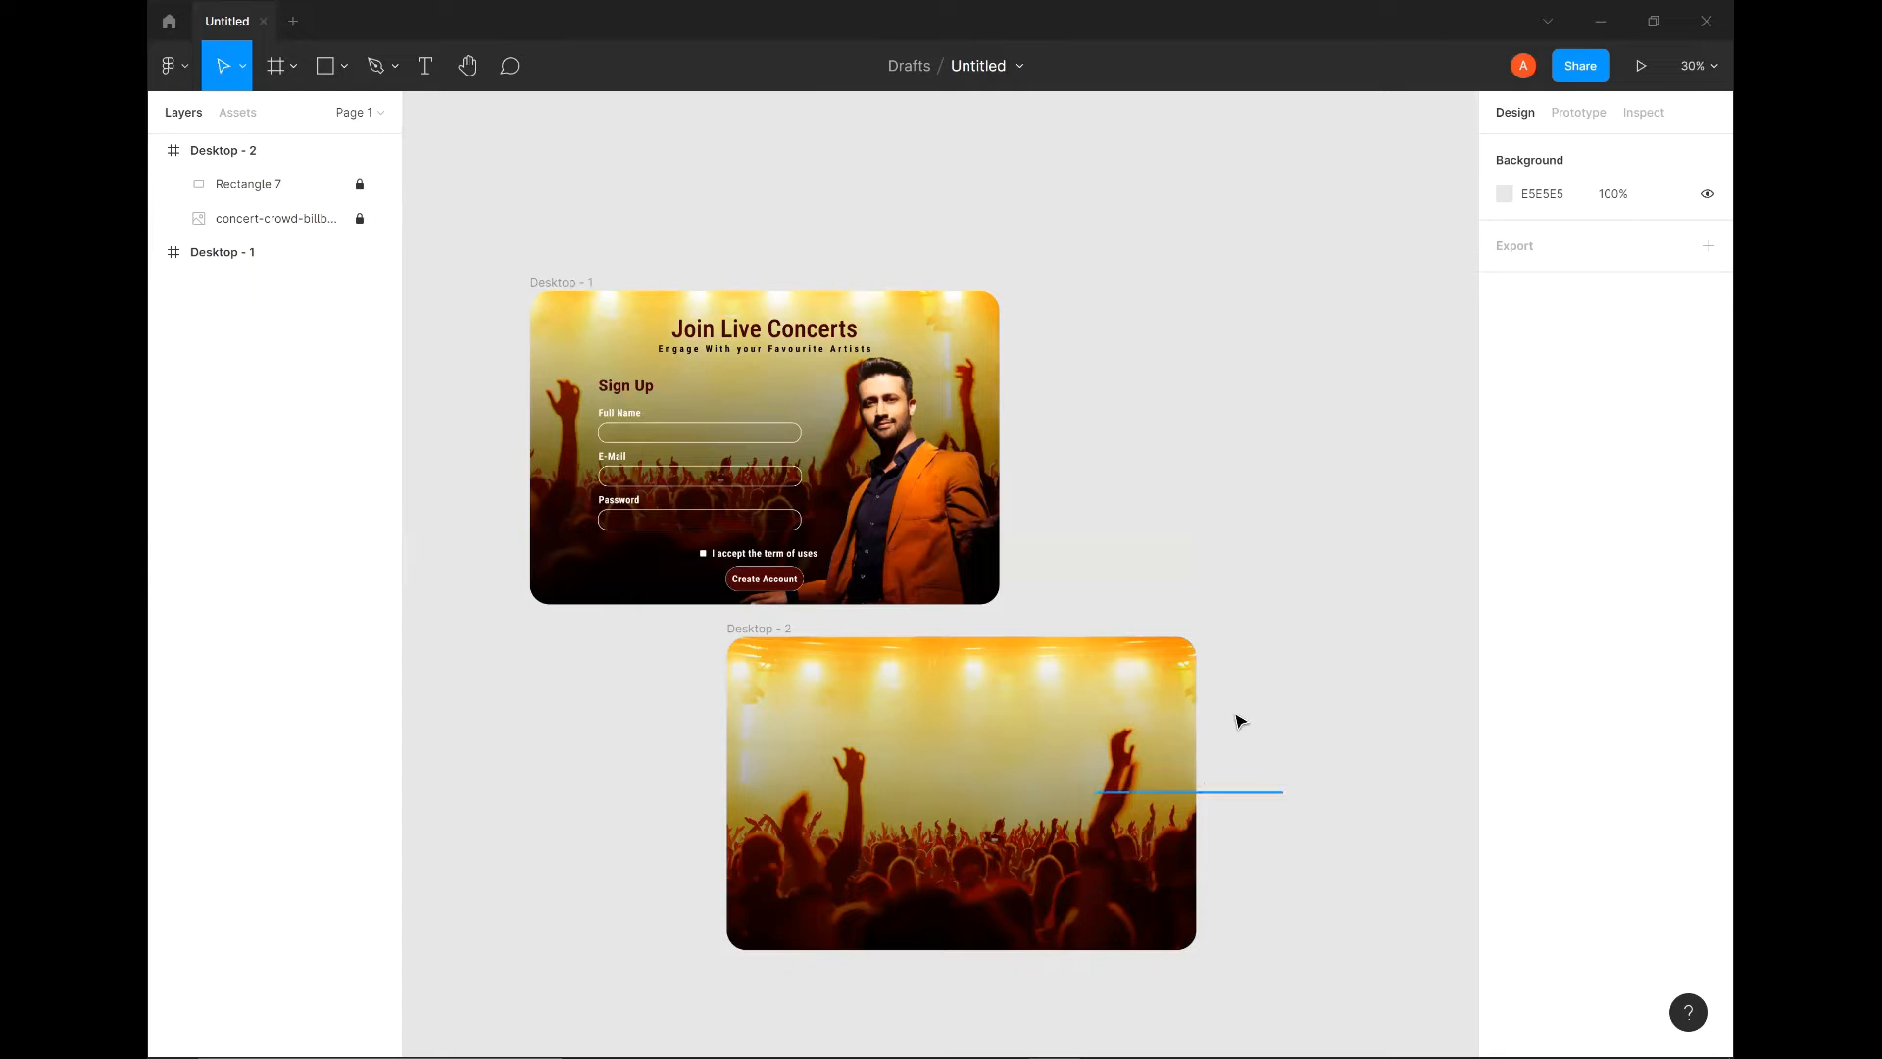
Step: Start a text box near the top of the Desktop - 2 frame with a font size of 64
key(t)
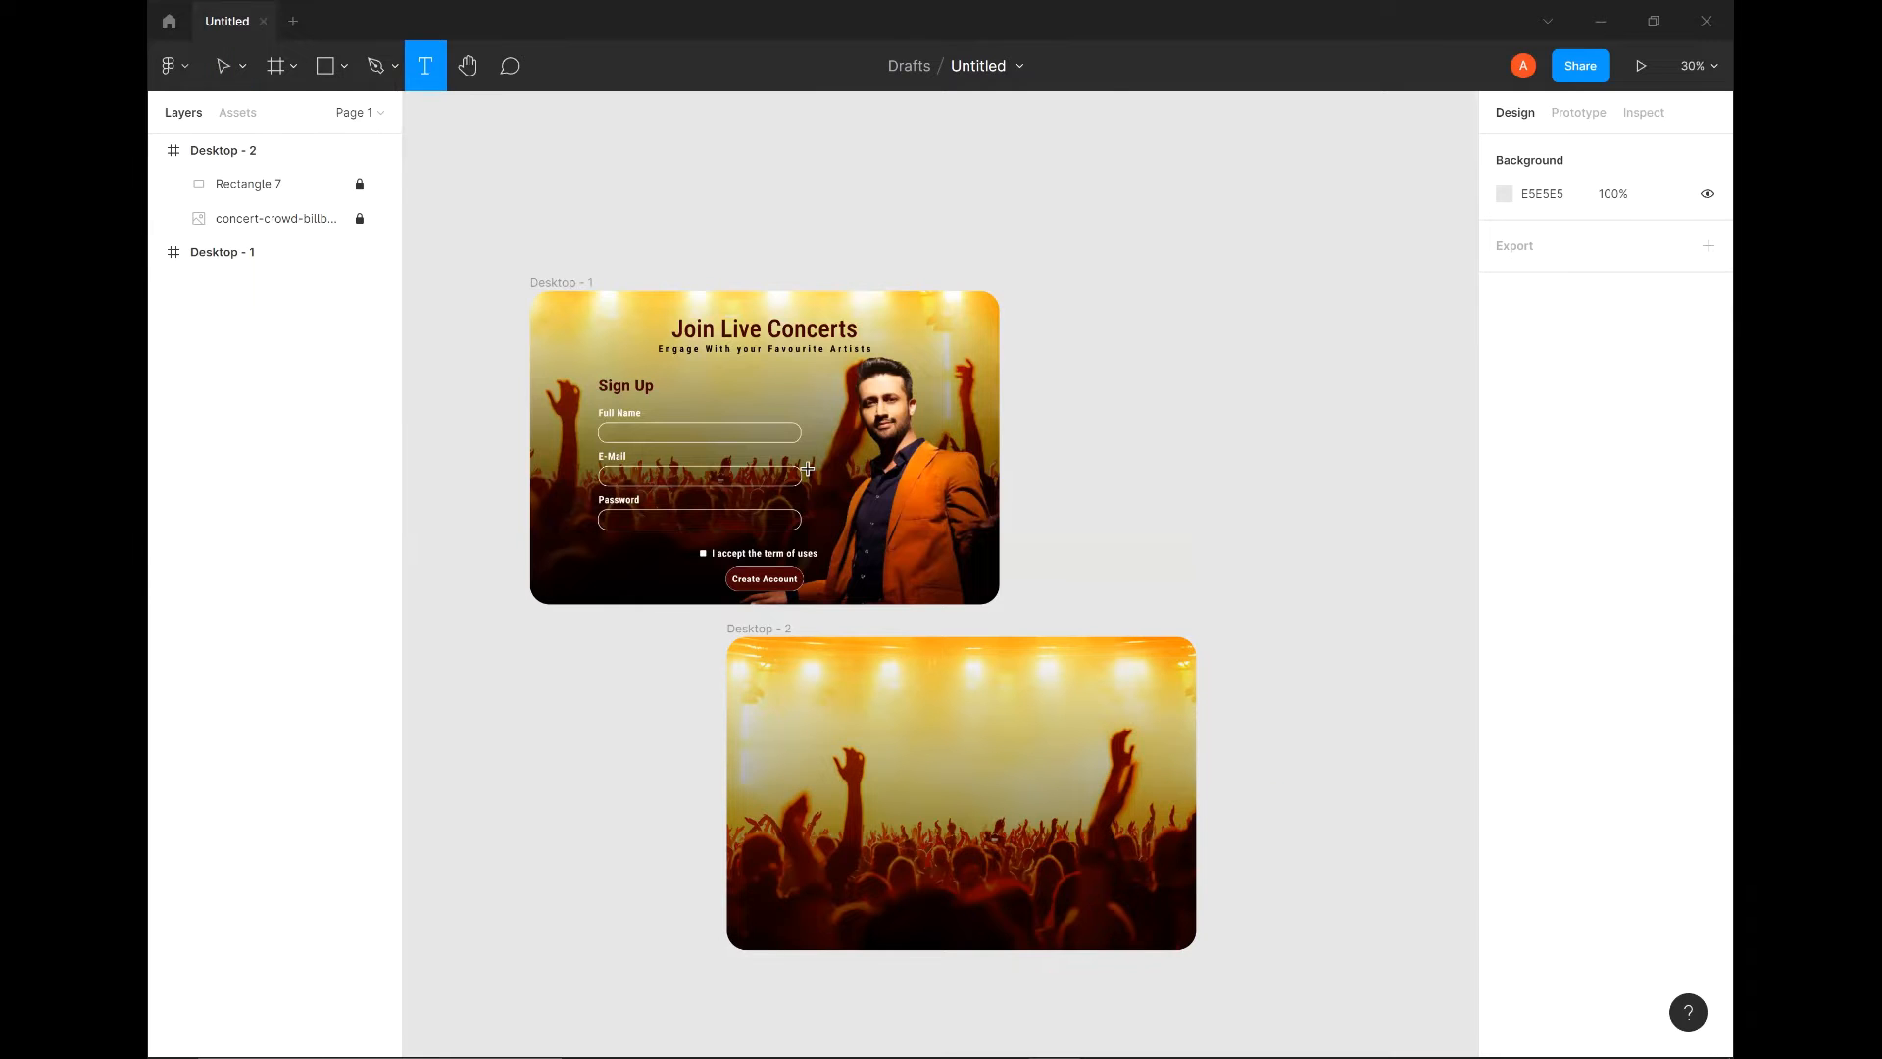
scroll(807, 470, up, 5)
drag(792, 421, 1117, 489)
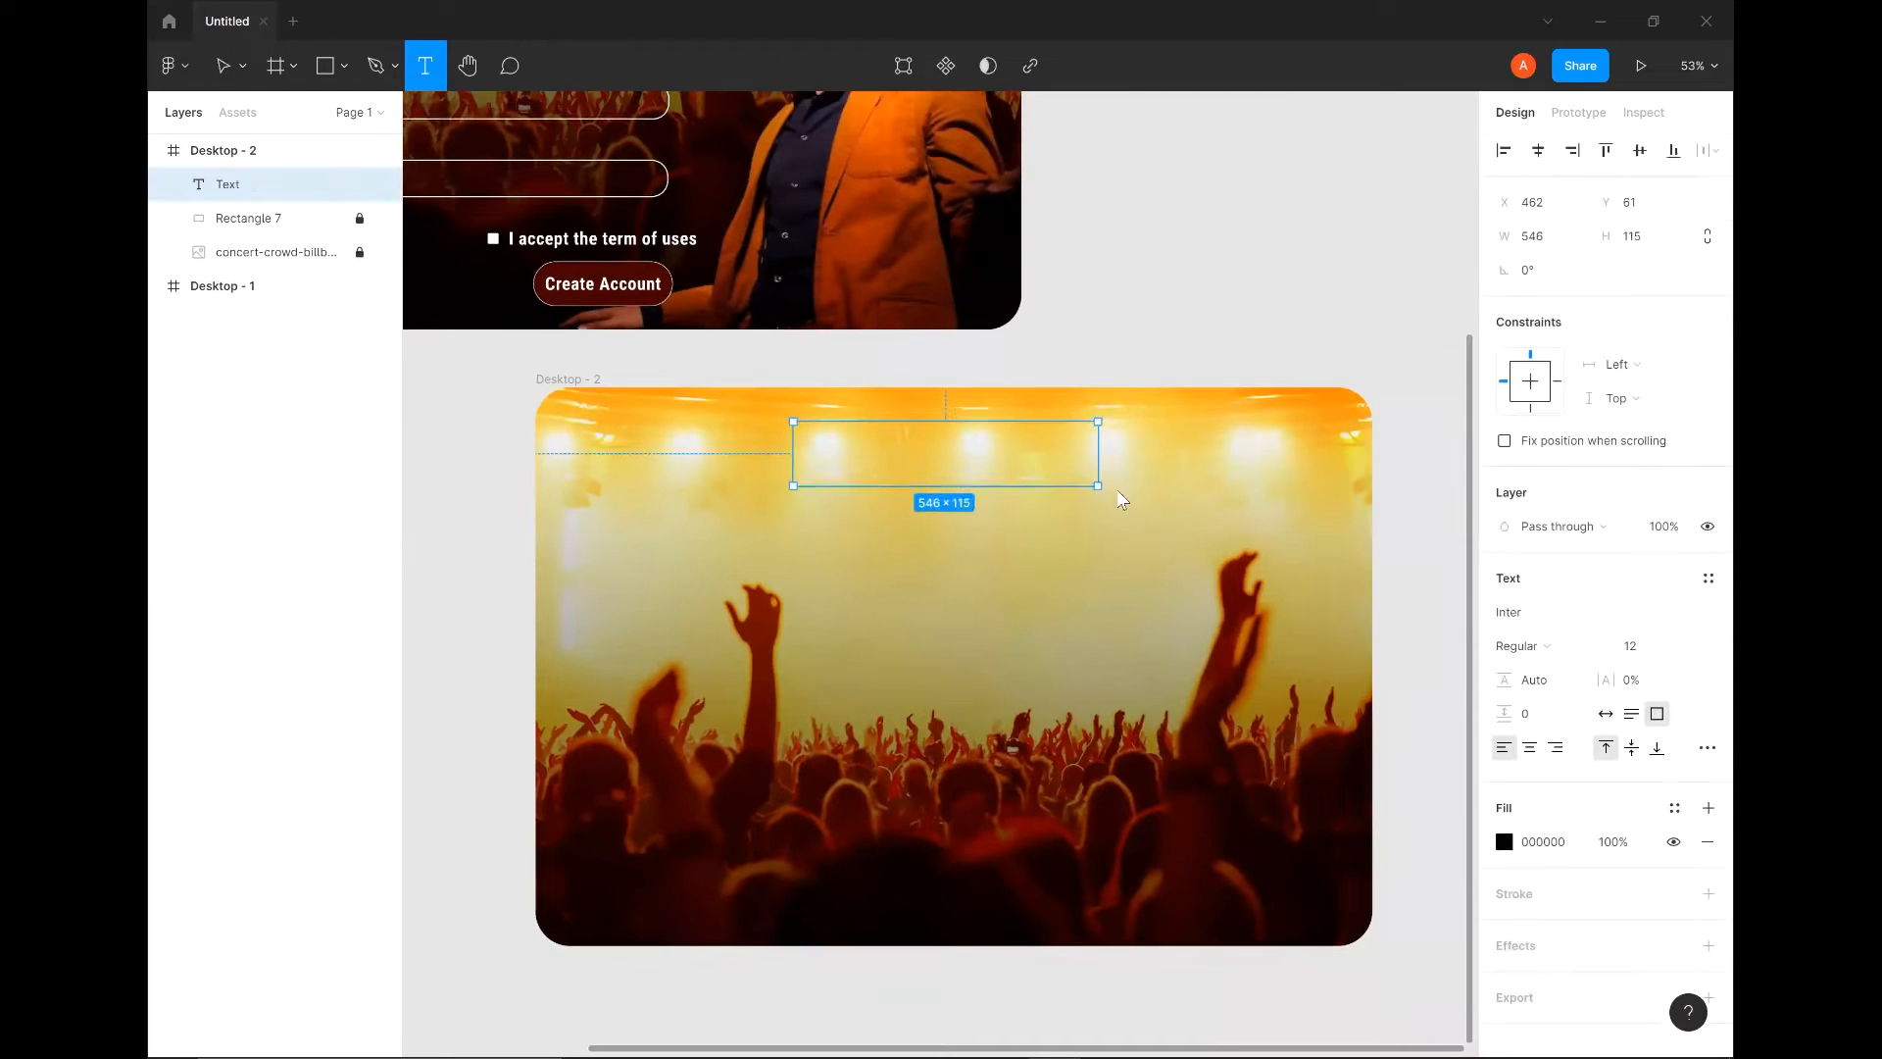
click(1676, 642)
click(1679, 921)
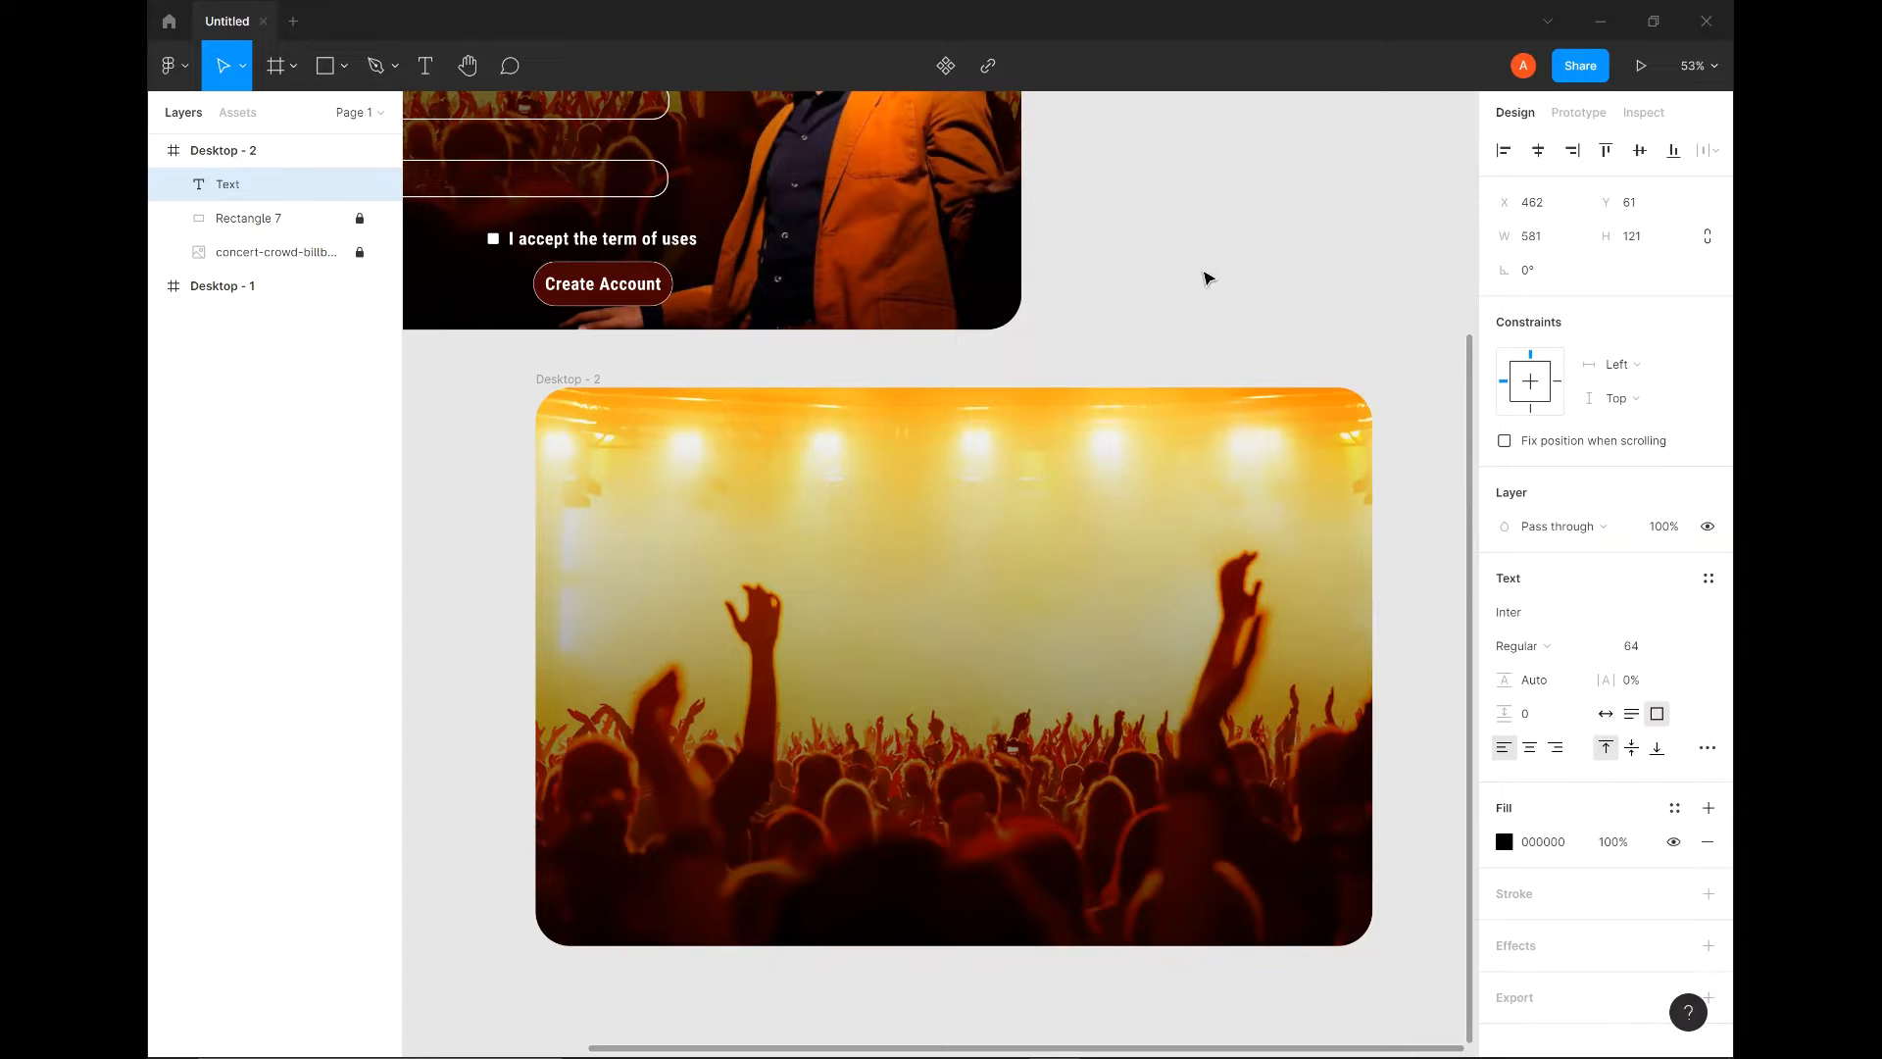
click(1244, 270)
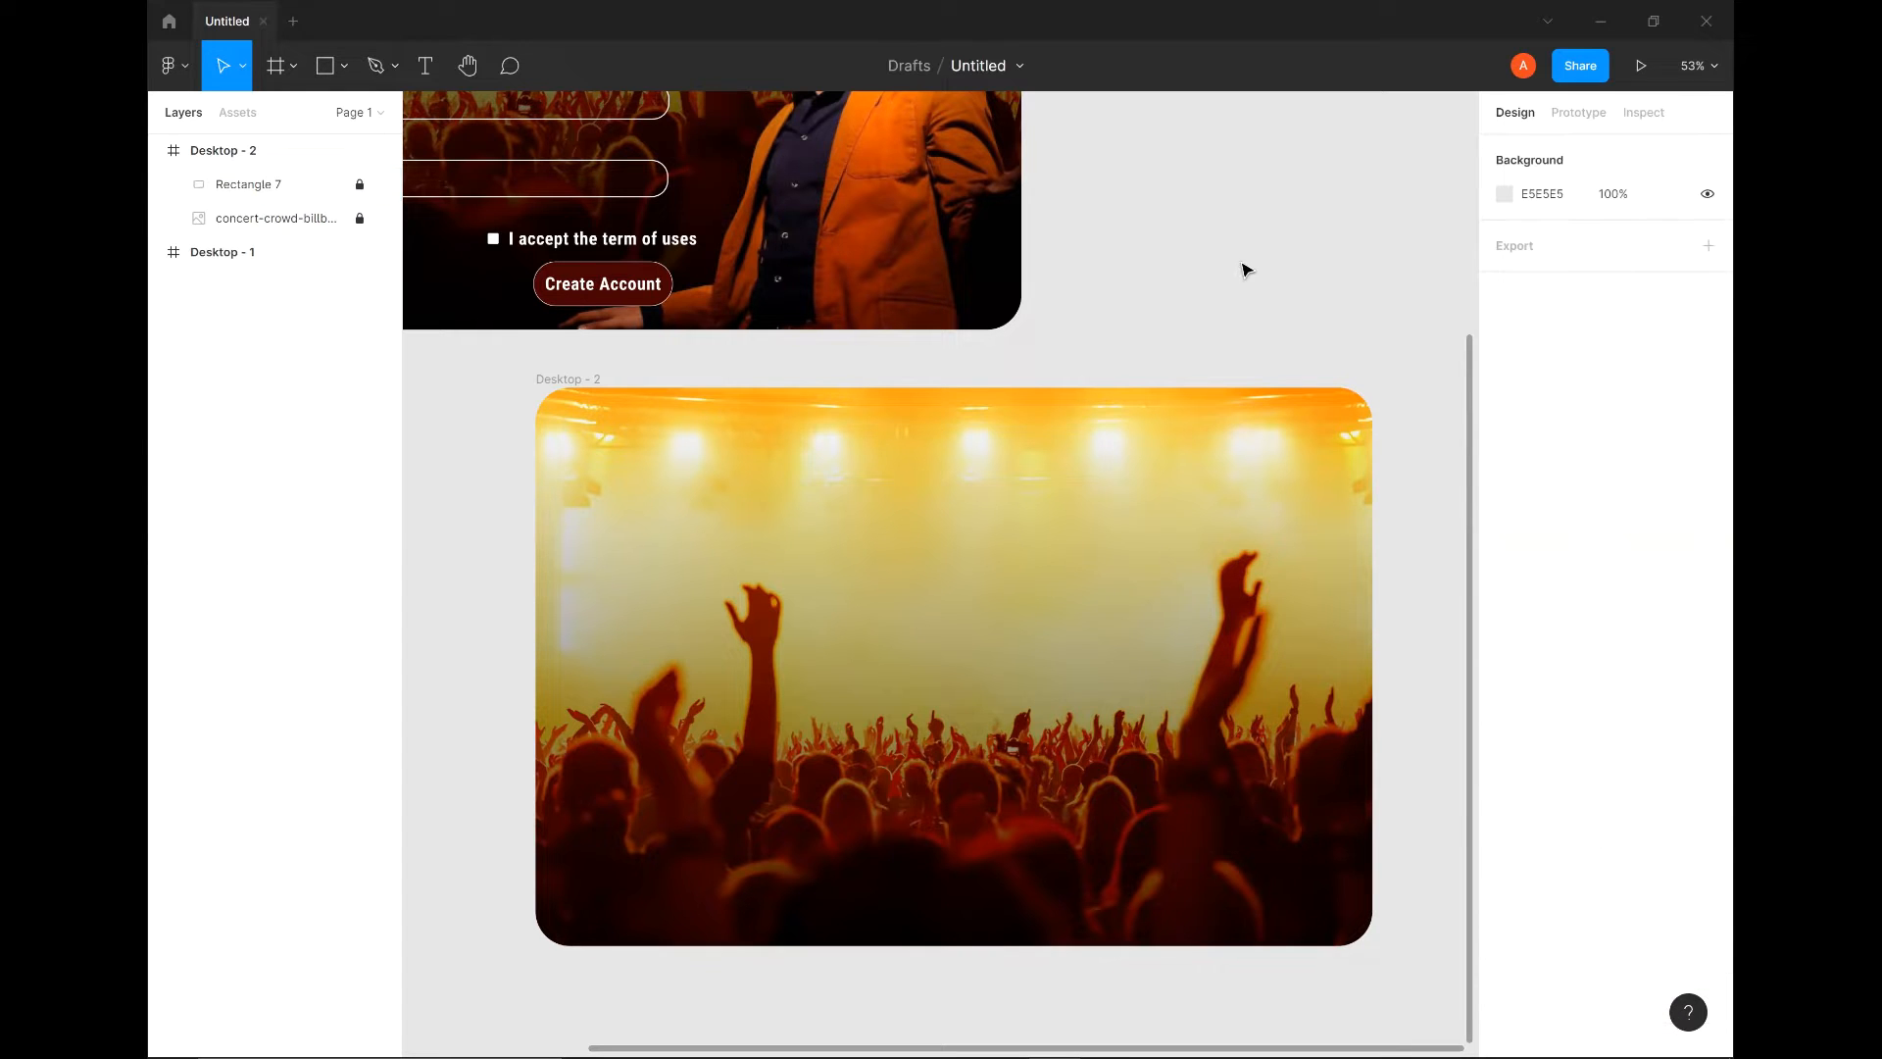
Step: Unlock the gradient rectangle and concert image layers, and move the Desktop - 2 frame directly below Desktop - 1
key(h)
drag(1282, 172, 1517, 461)
click(360, 184)
click(360, 218)
drag(996, 877, 1038, 922)
click(223, 65)
mouse_move(1067, 796)
mouse_down()
mouse_move(716, 749)
mouse_move(1067, 770)
mouse_up()
Step: Add the heading "Join Live Concerts" with auto width and center it near the top of Desktop - 2
key(t)
text(Join Live Concerts)
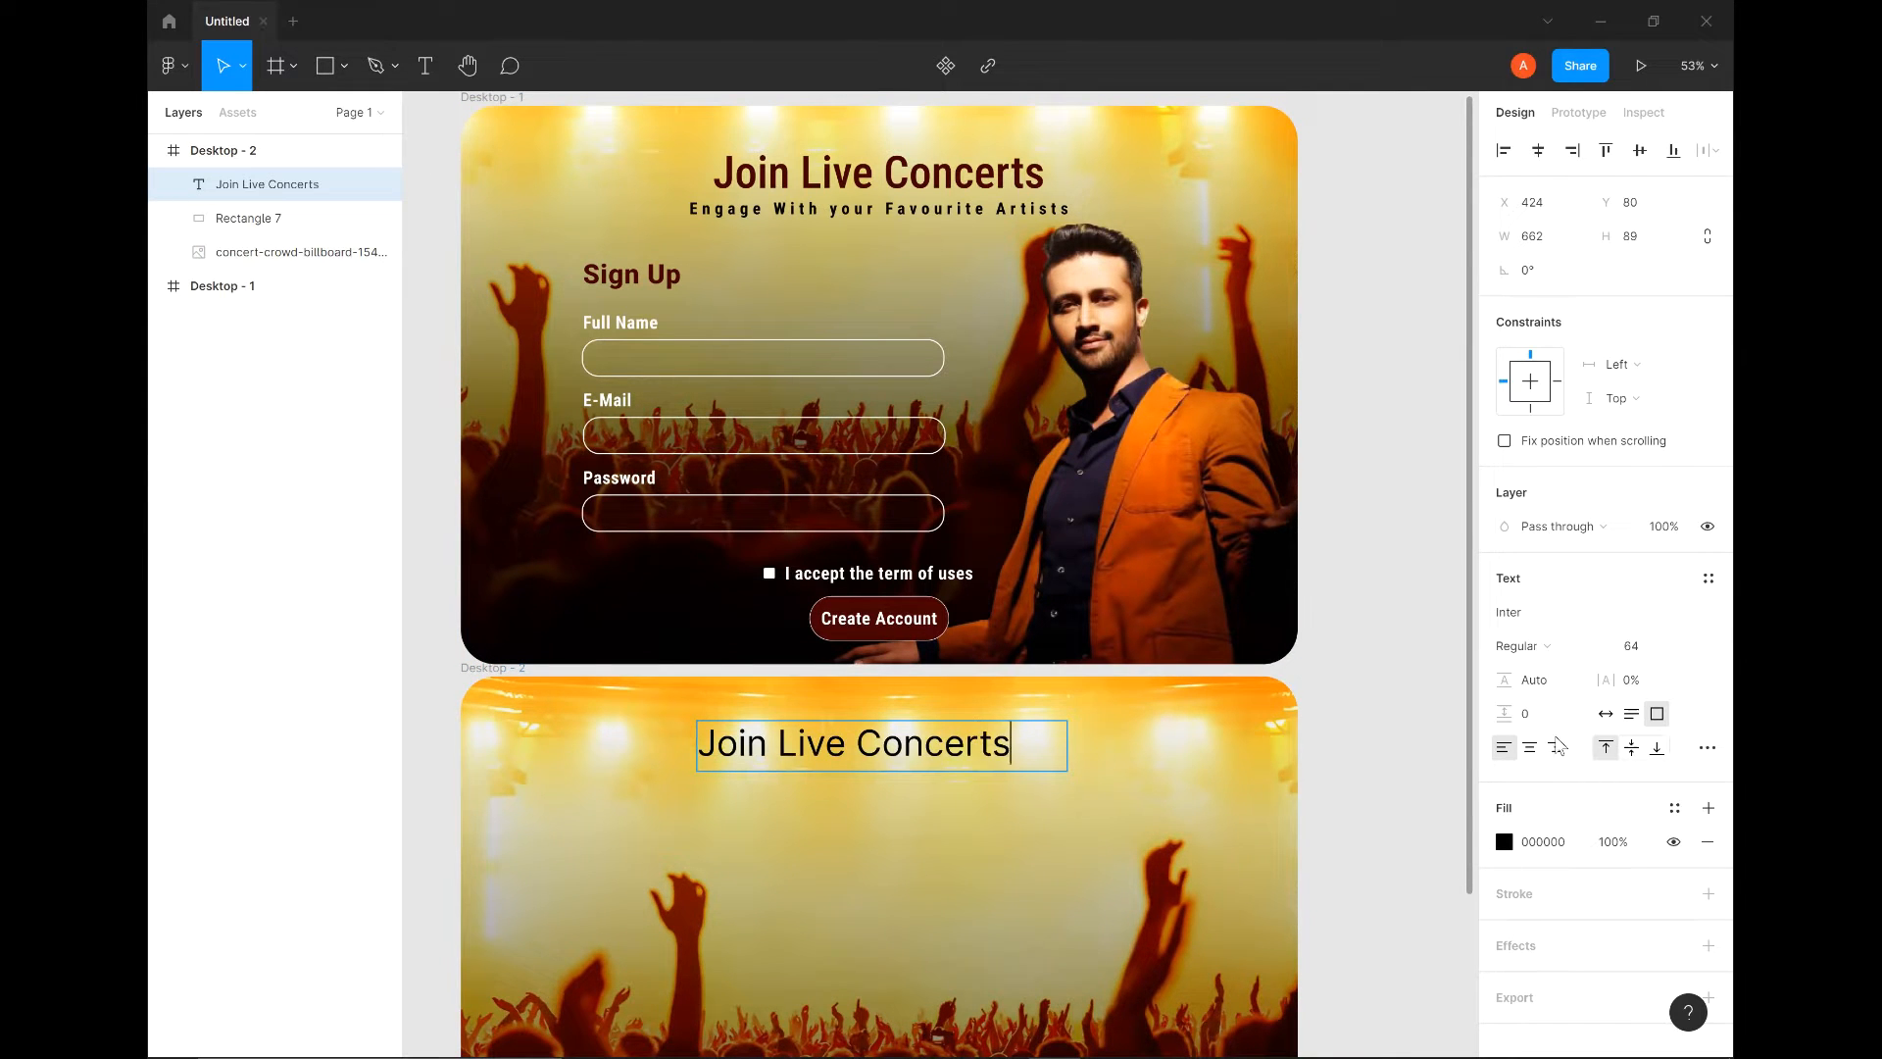
click(1605, 714)
drag(841, 745, 867, 746)
Step: Change the "Join Live Concerts" heading's font to Roboto Condensed Medium
click(1599, 652)
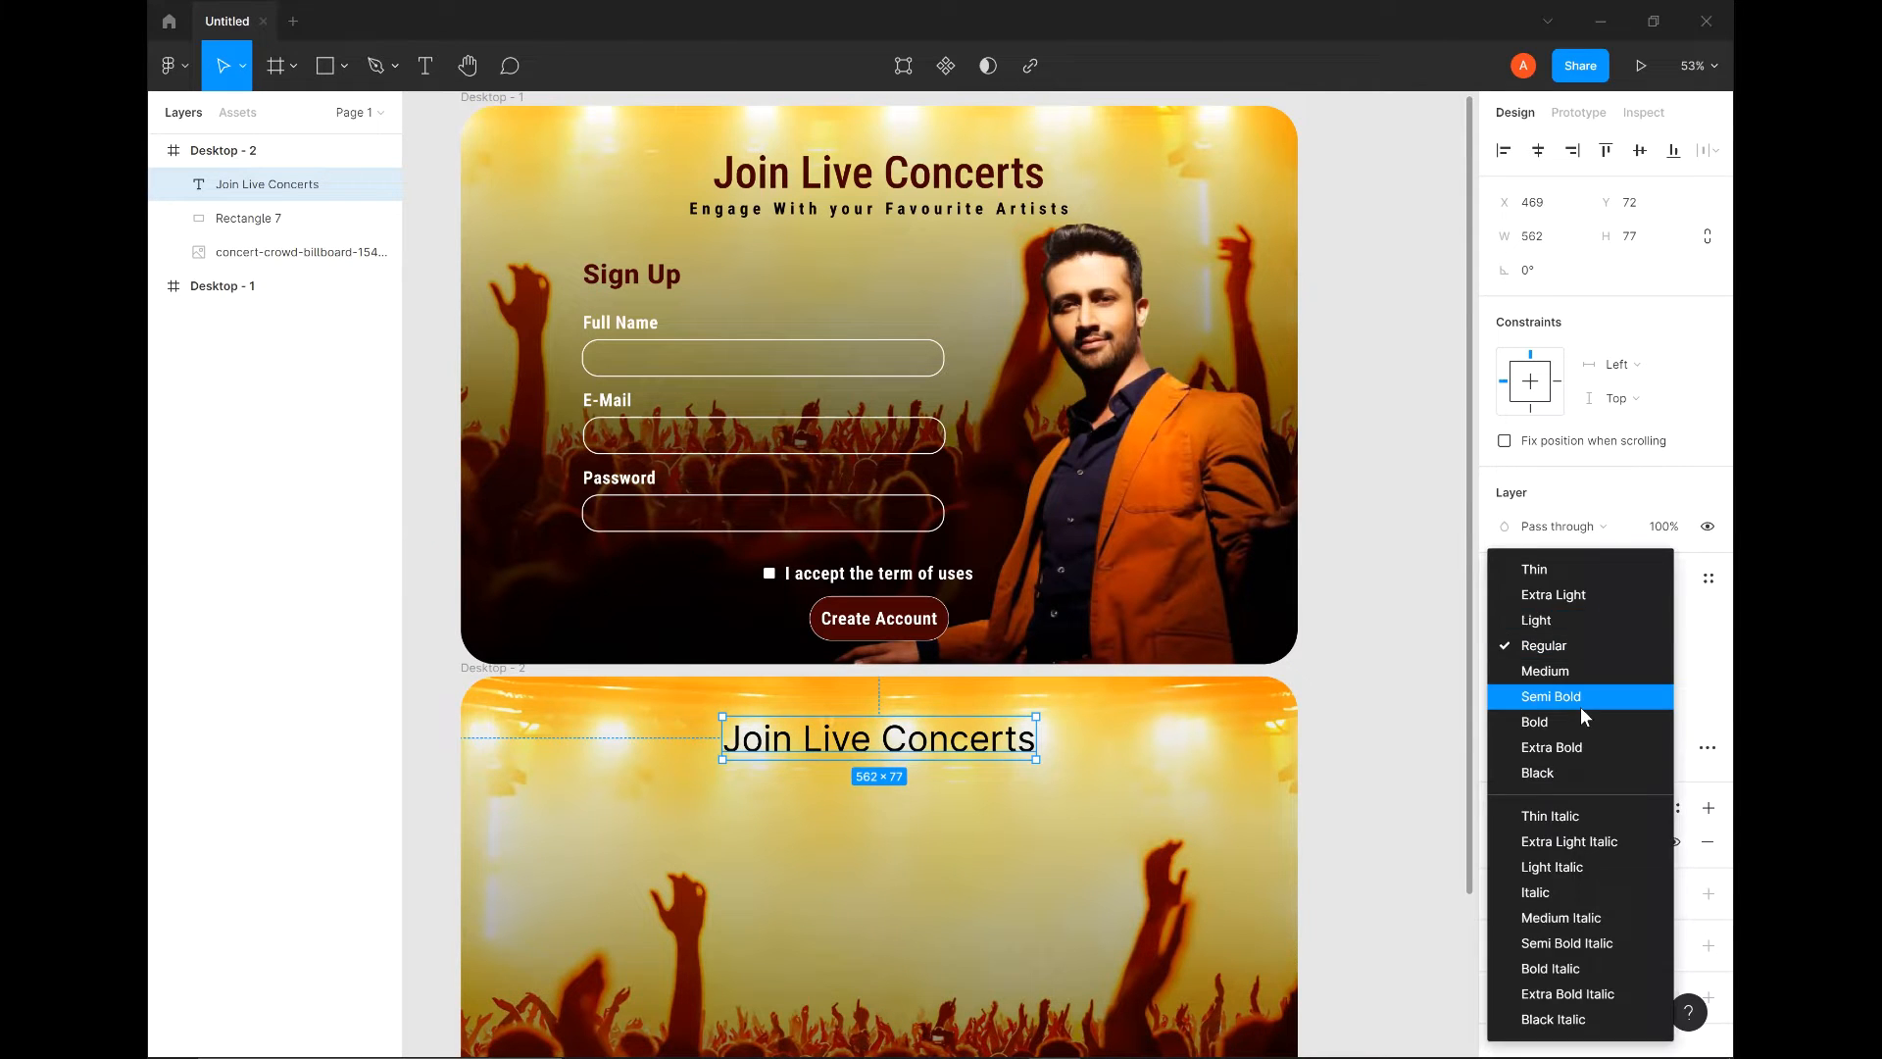
click(1580, 704)
click(1510, 612)
click(1550, 616)
click(1550, 615)
text(Roboto)
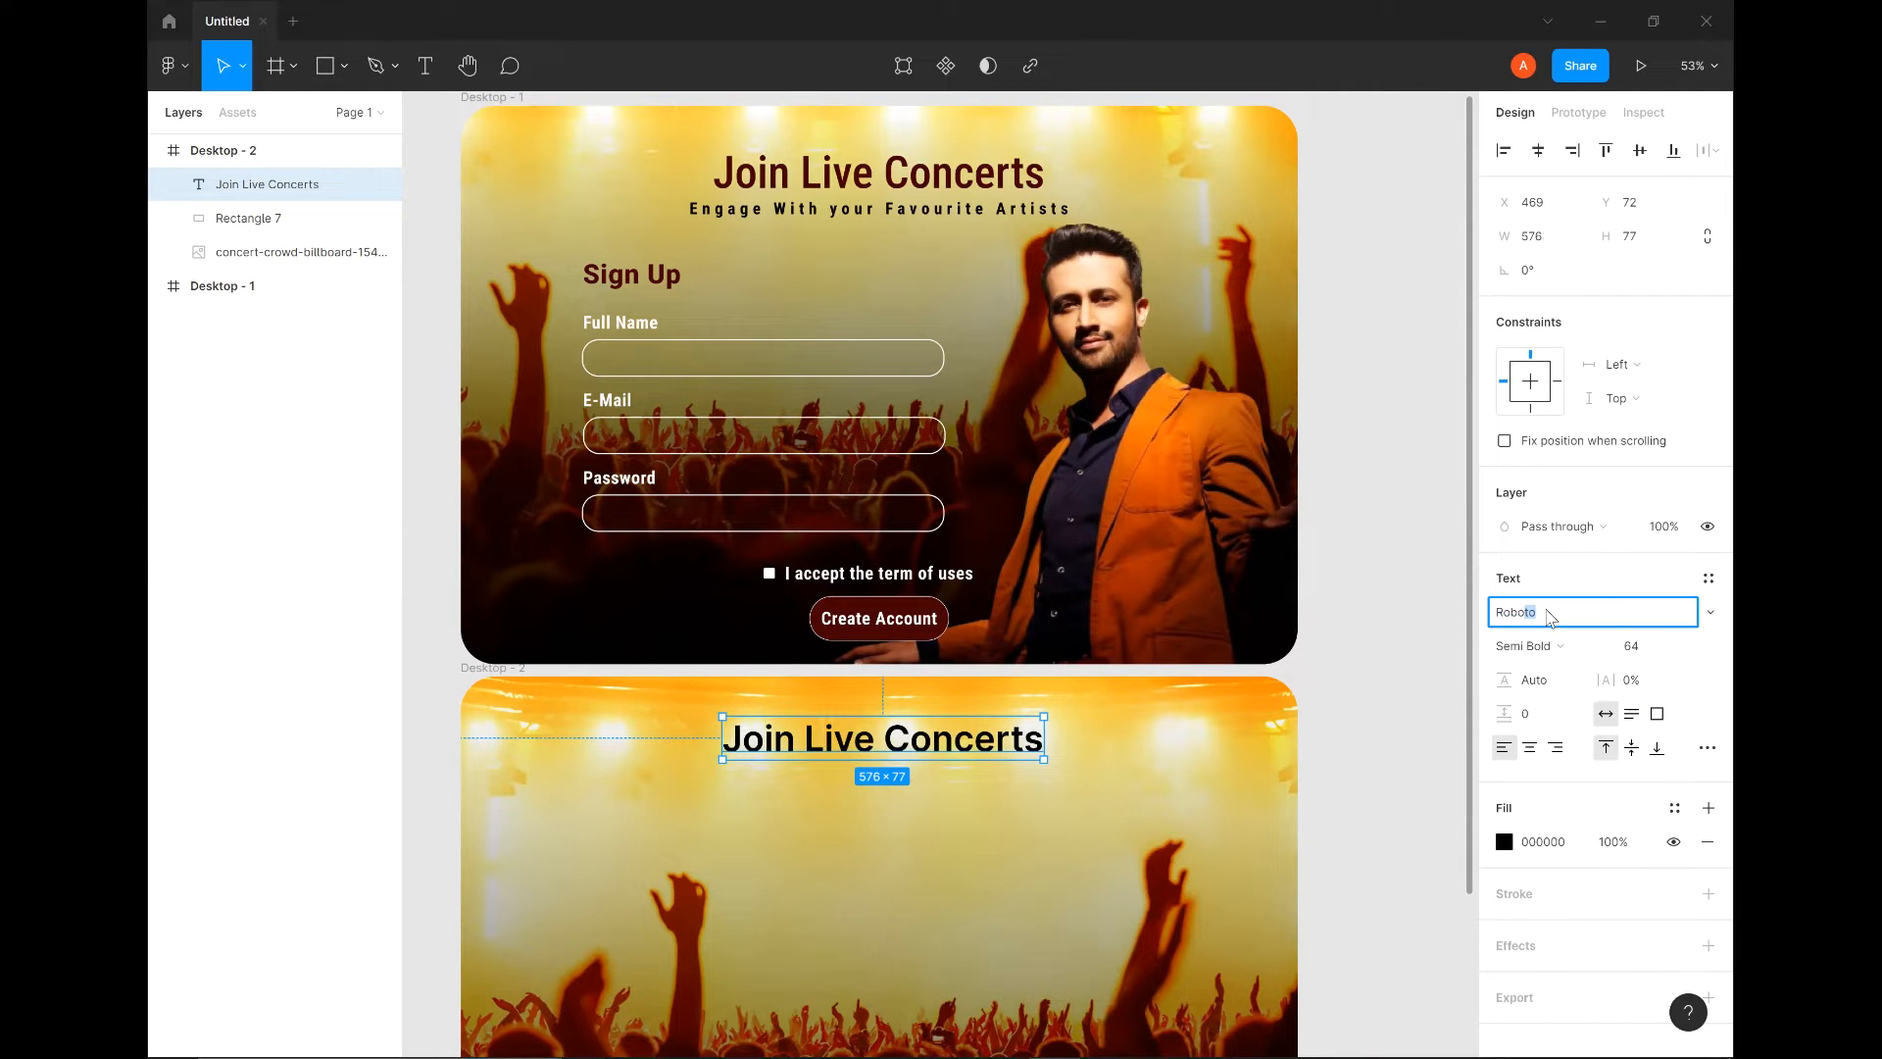
key(Return)
click(1706, 611)
click(1693, 635)
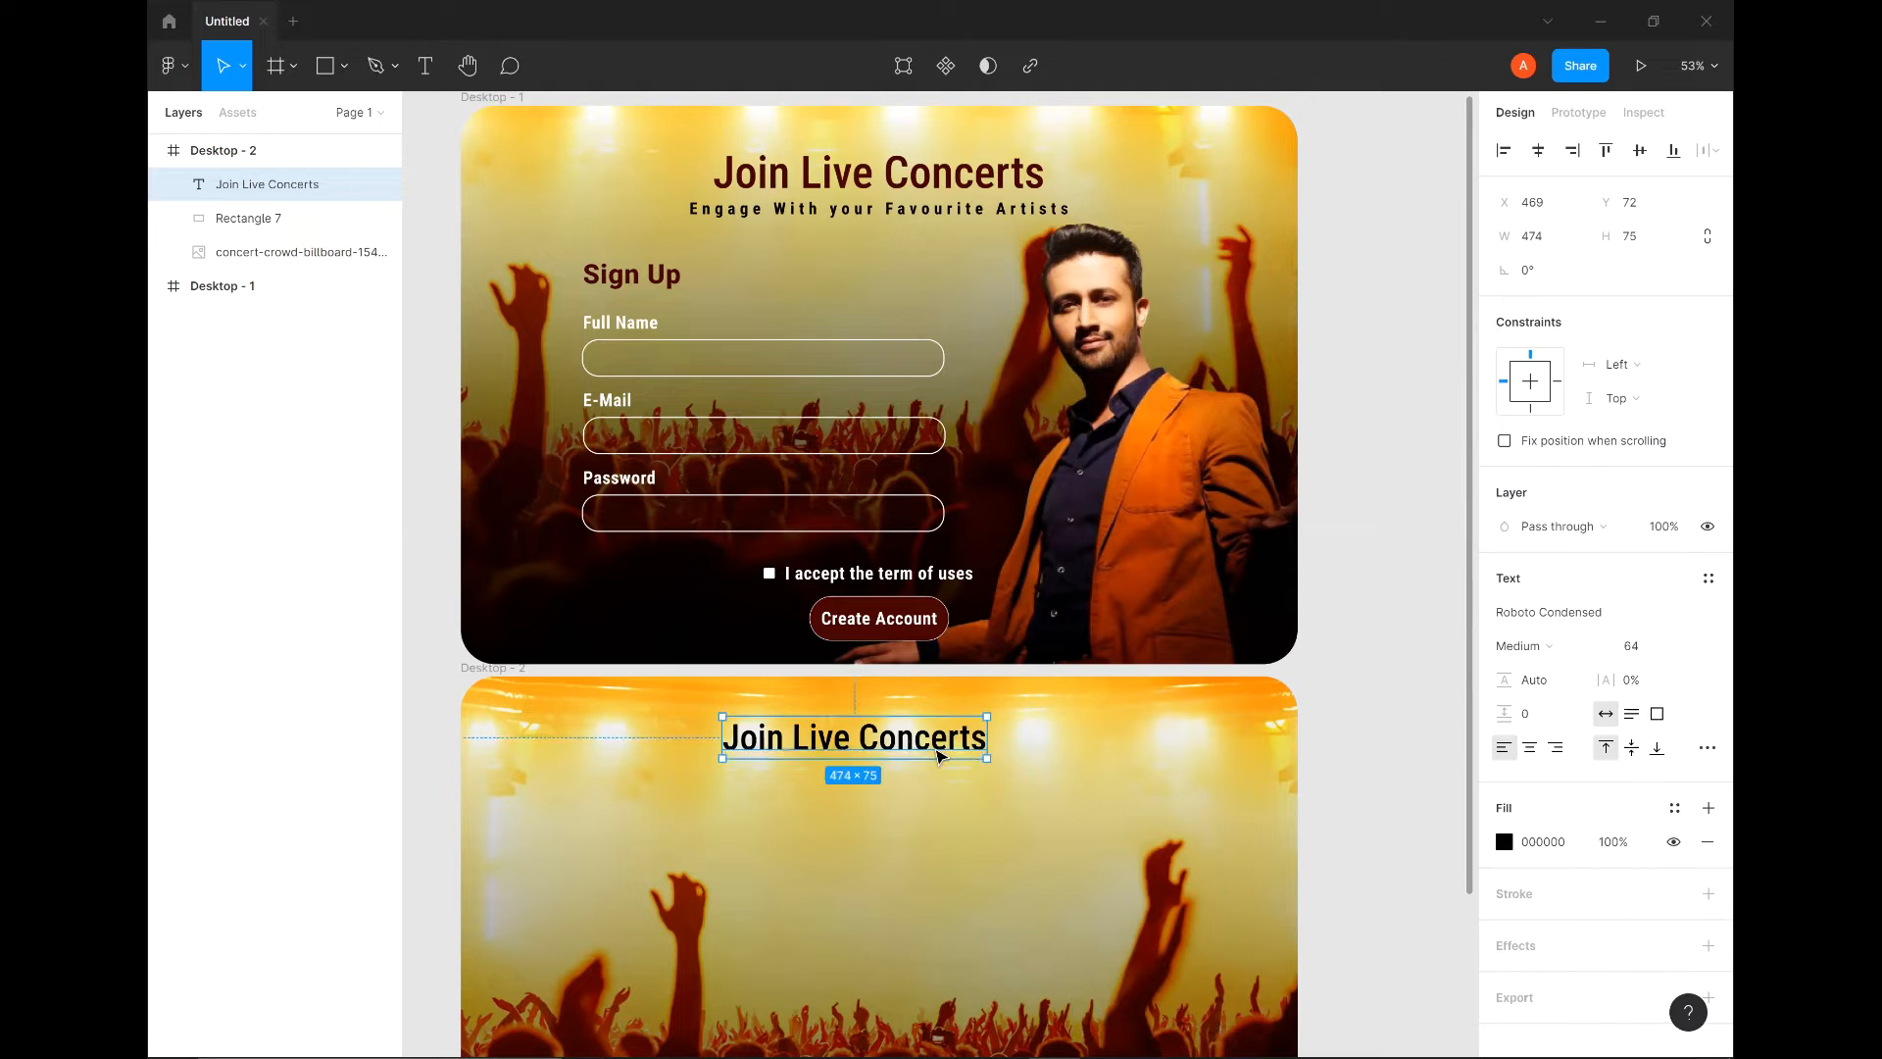
Step: Color the "Join Live Concerts" heading dark red 4F0400 by sampling the color from the Desktop - 1 design
click(1505, 842)
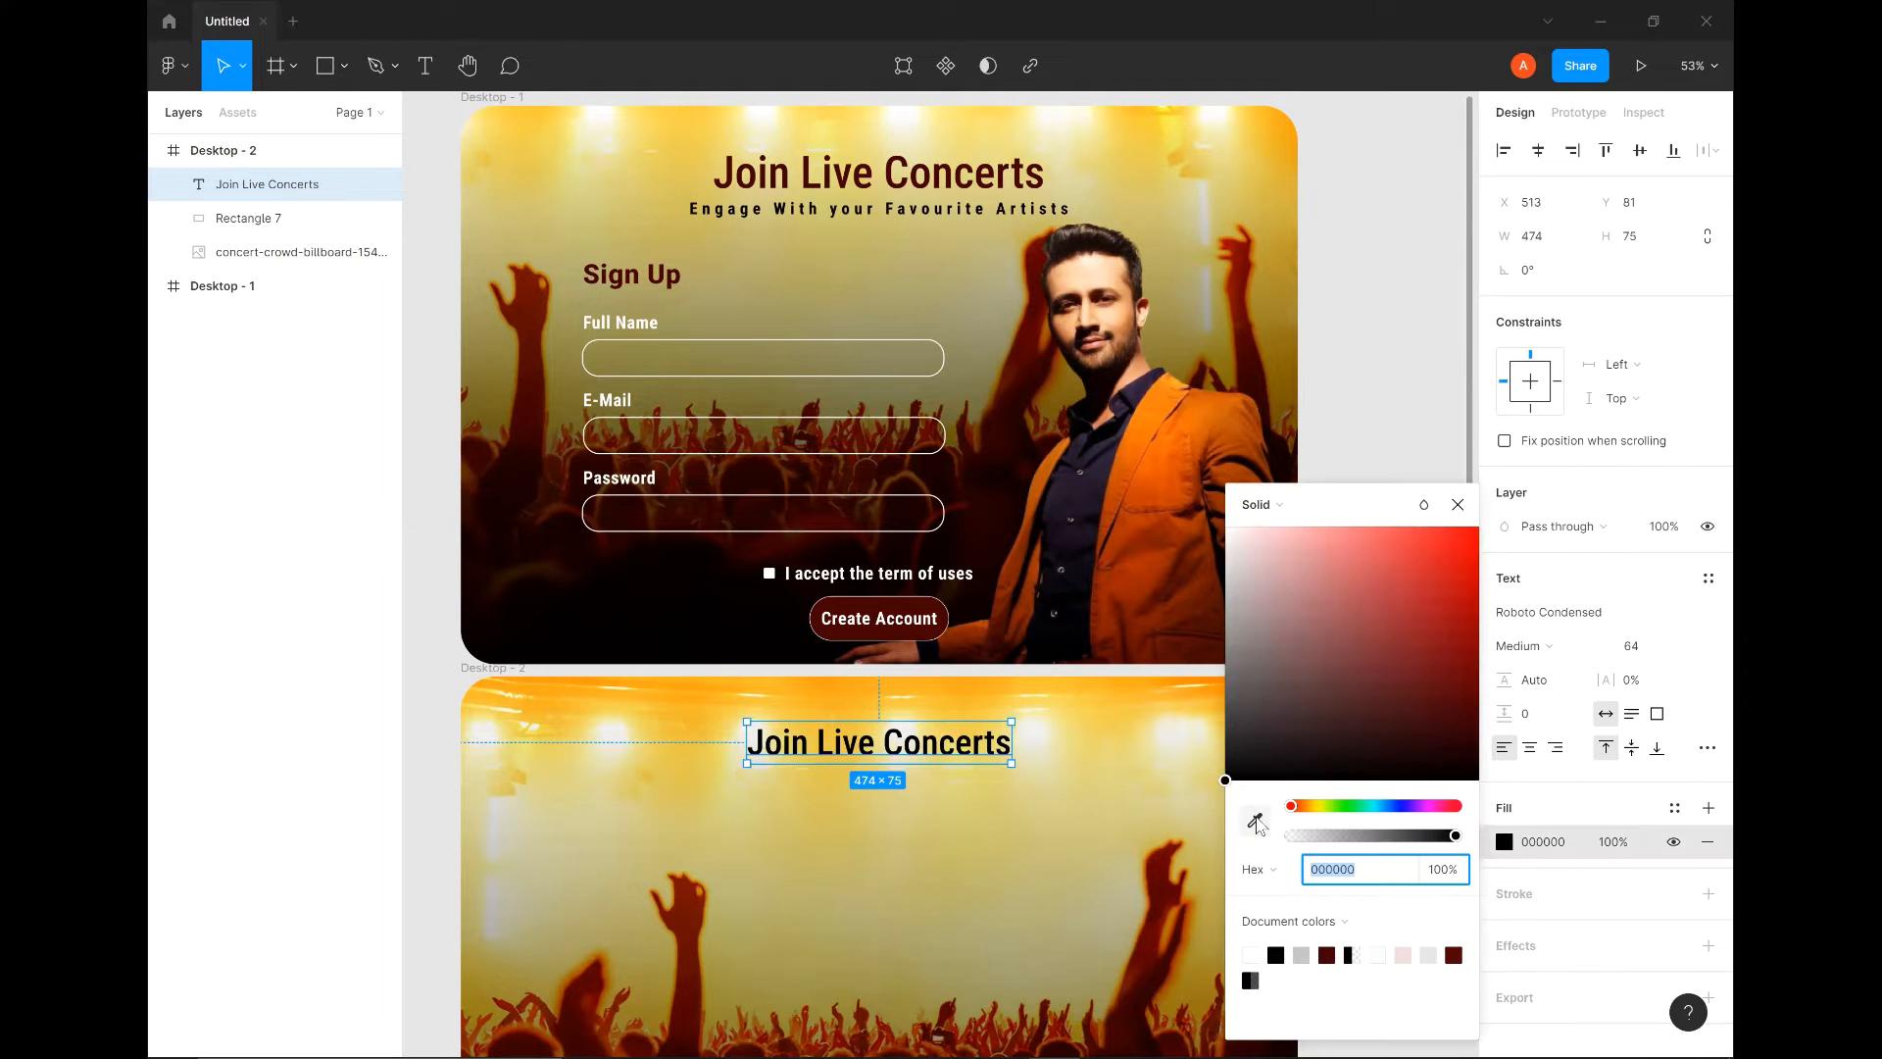
click(1257, 826)
click(1024, 358)
Step: Scale the "Join Live Concerts" heading up to a font size of about 84 and center it horizontally
click(924, 744)
drag(954, 745, 1097, 700)
key(k)
drag(962, 735, 917, 767)
click(914, 894)
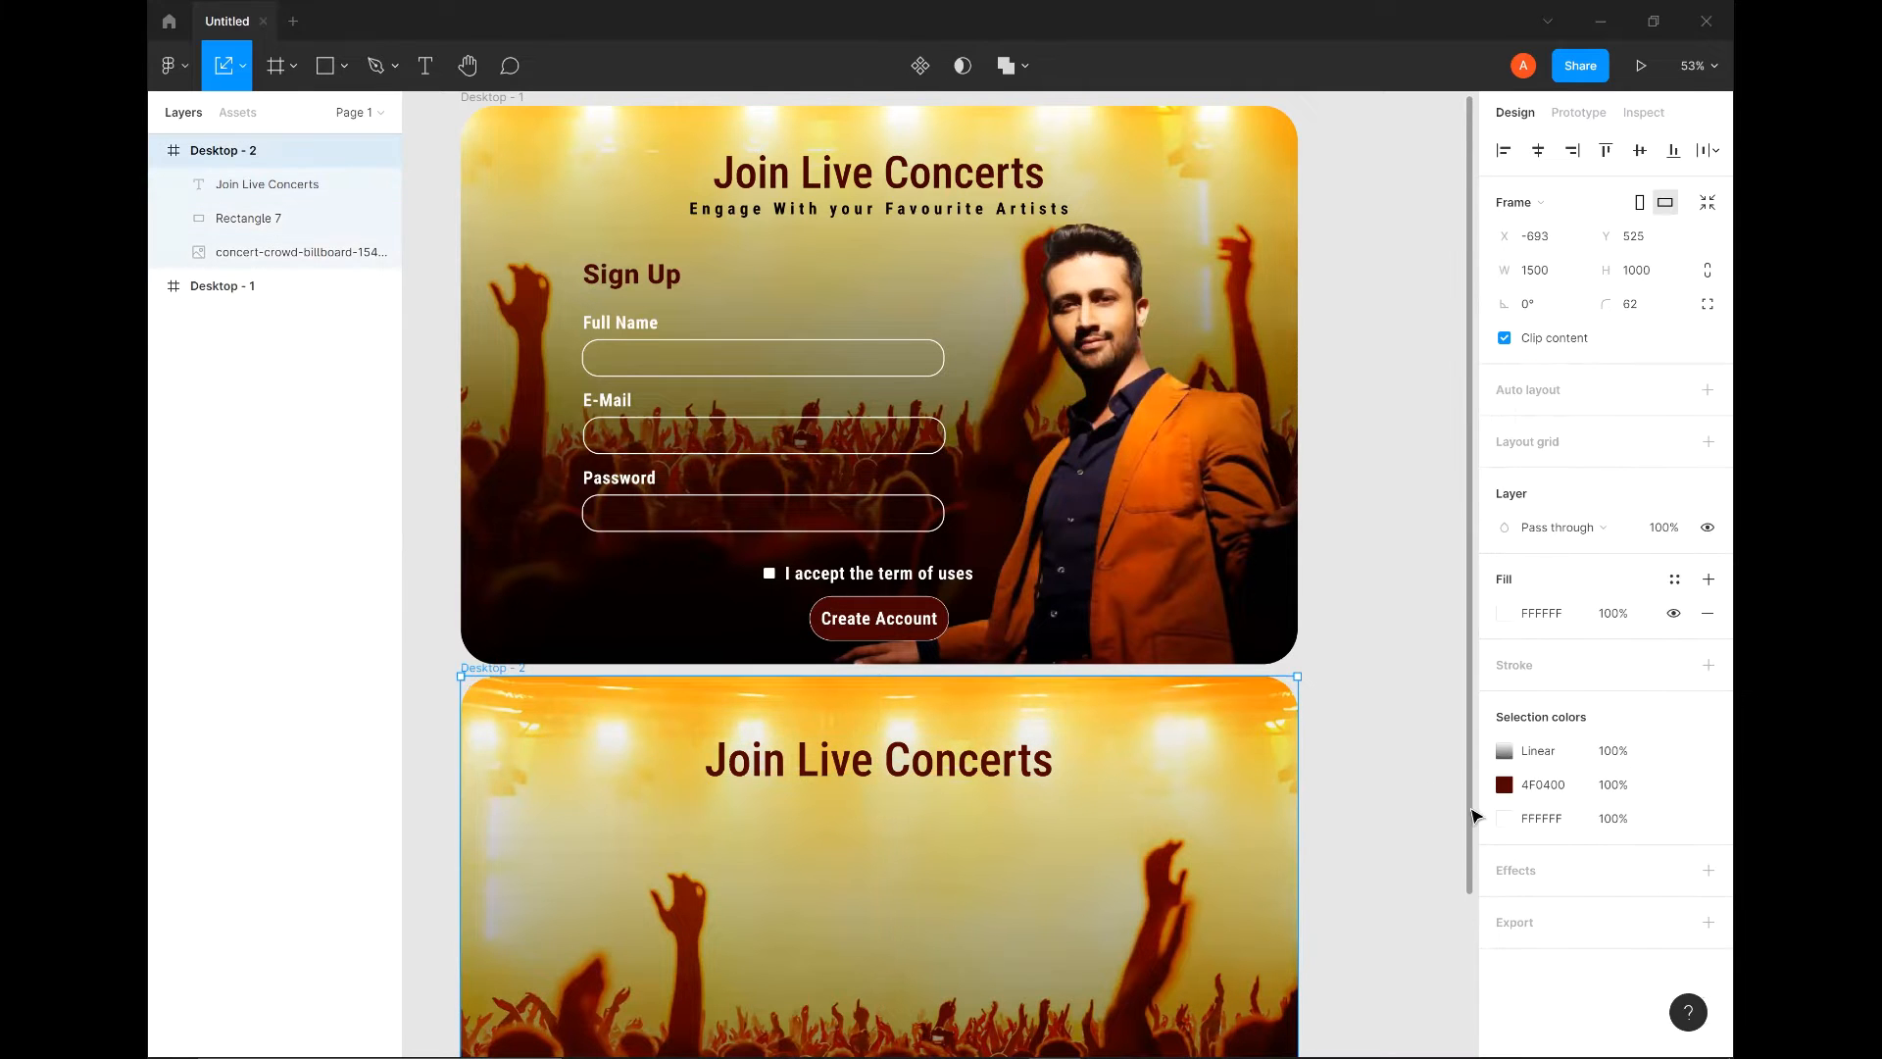
Step: Add the subtitle "Engage With Your Favourite Artists" below the heading at font size 36 with auto width
drag(1470, 809, 1469, 887)
drag(683, 681, 1127, 721)
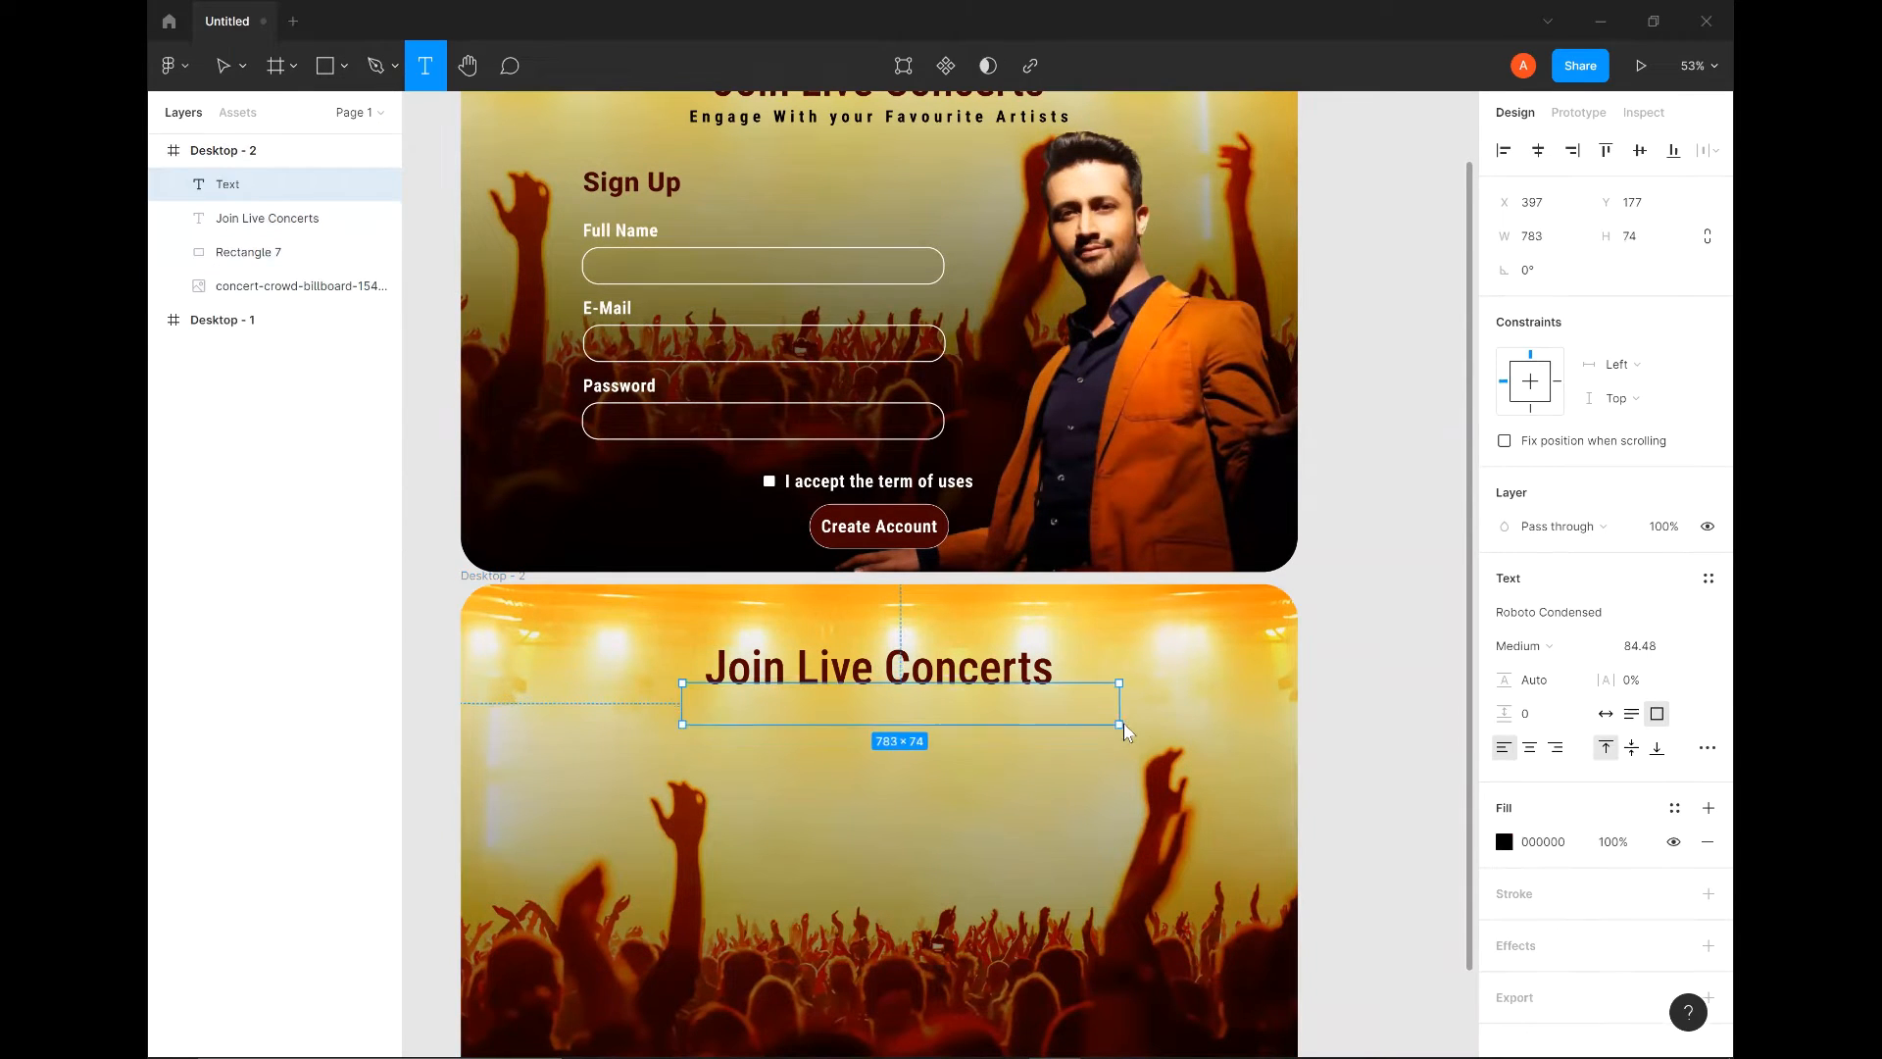
click(1685, 645)
click(1656, 897)
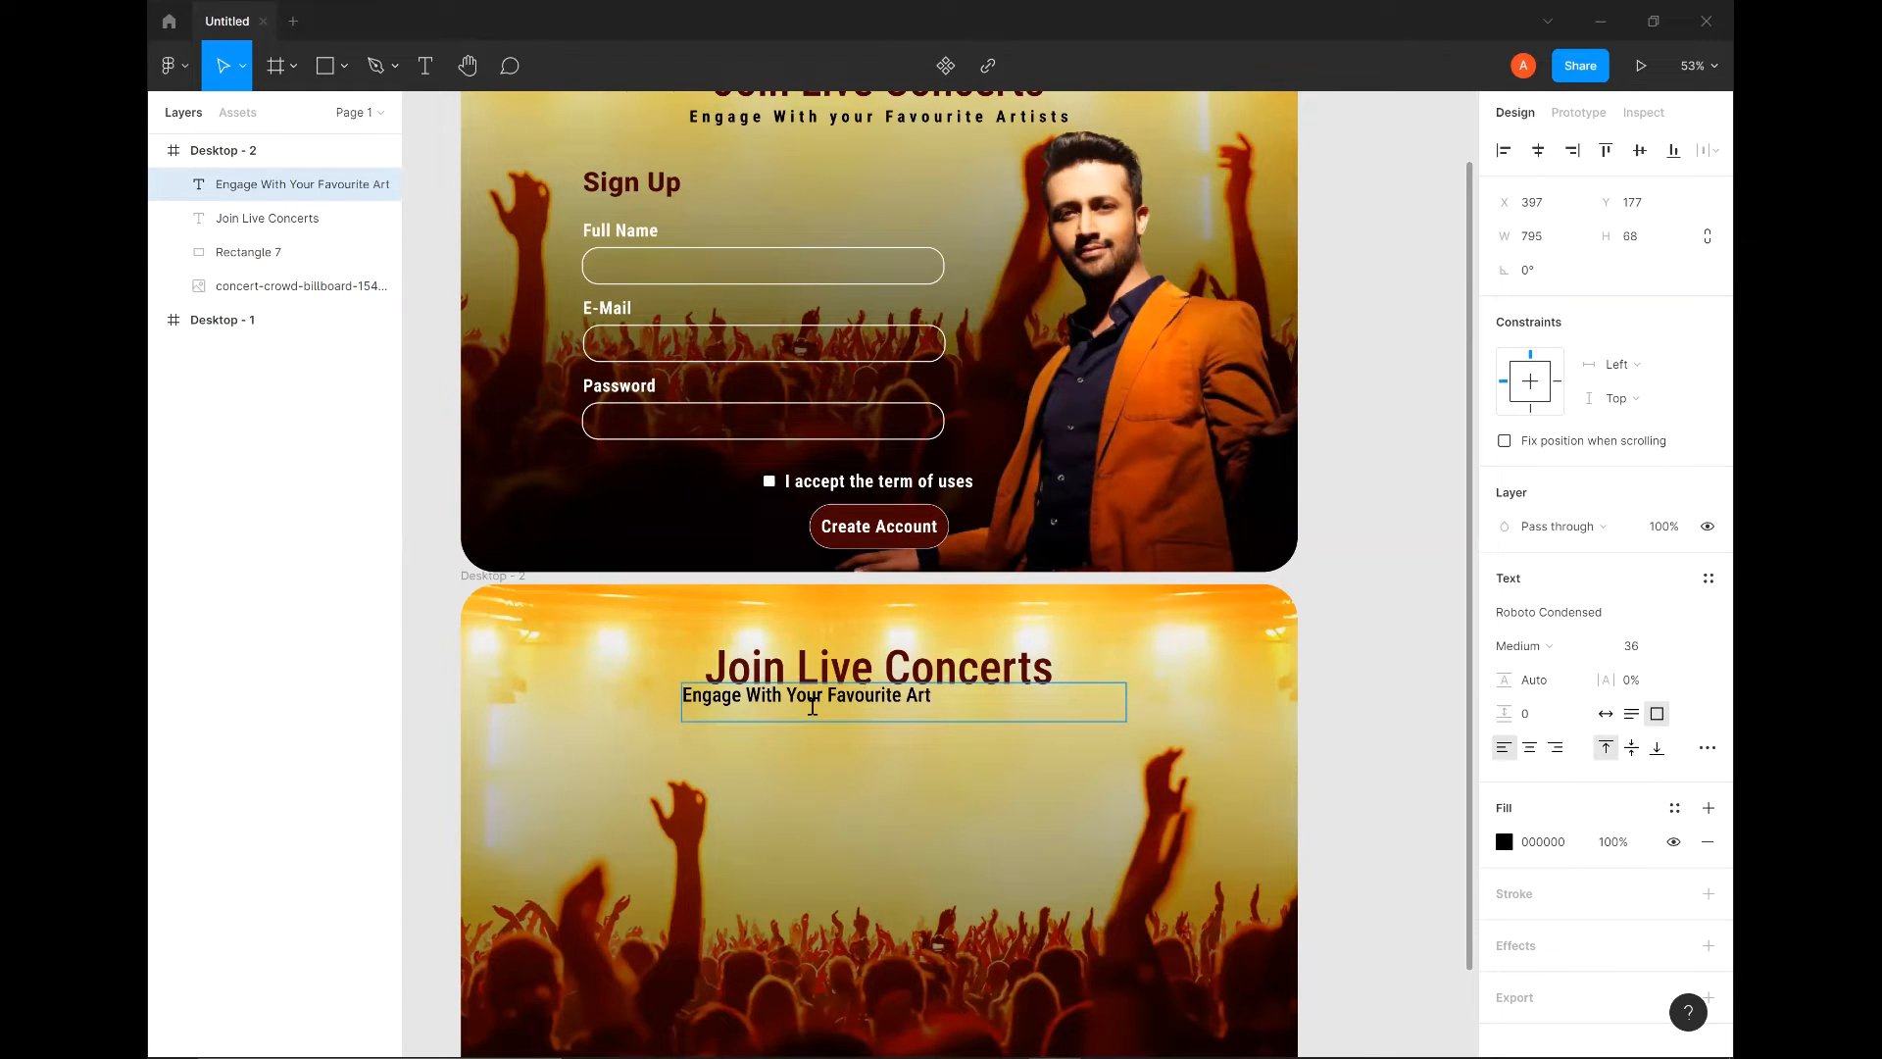
click(1611, 714)
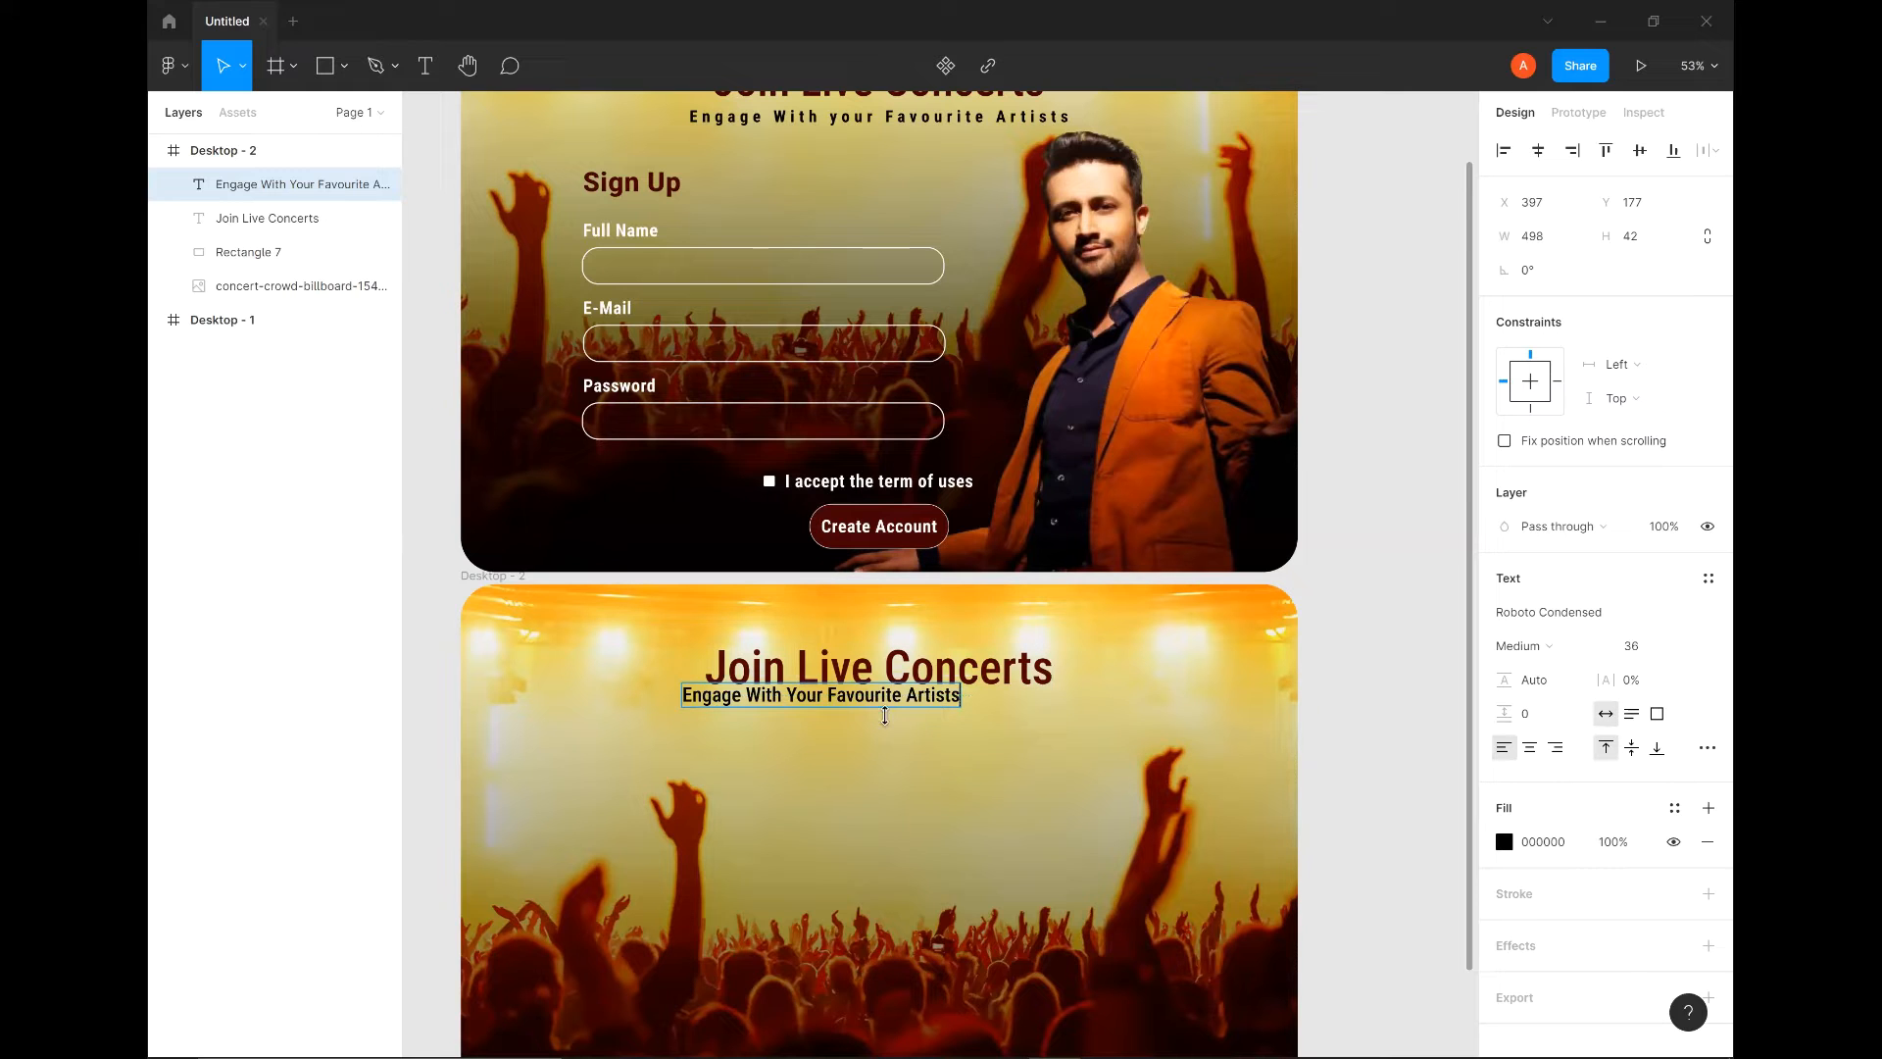
Step: Widen the subtitle's letter spacing and center it directly beneath the heading
drag(823, 698, 881, 709)
drag(1606, 680, 1676, 683)
drag(1019, 702, 926, 707)
Step: Set the subtitle's font size to 32 and give it a heavier font weight
click(1673, 633)
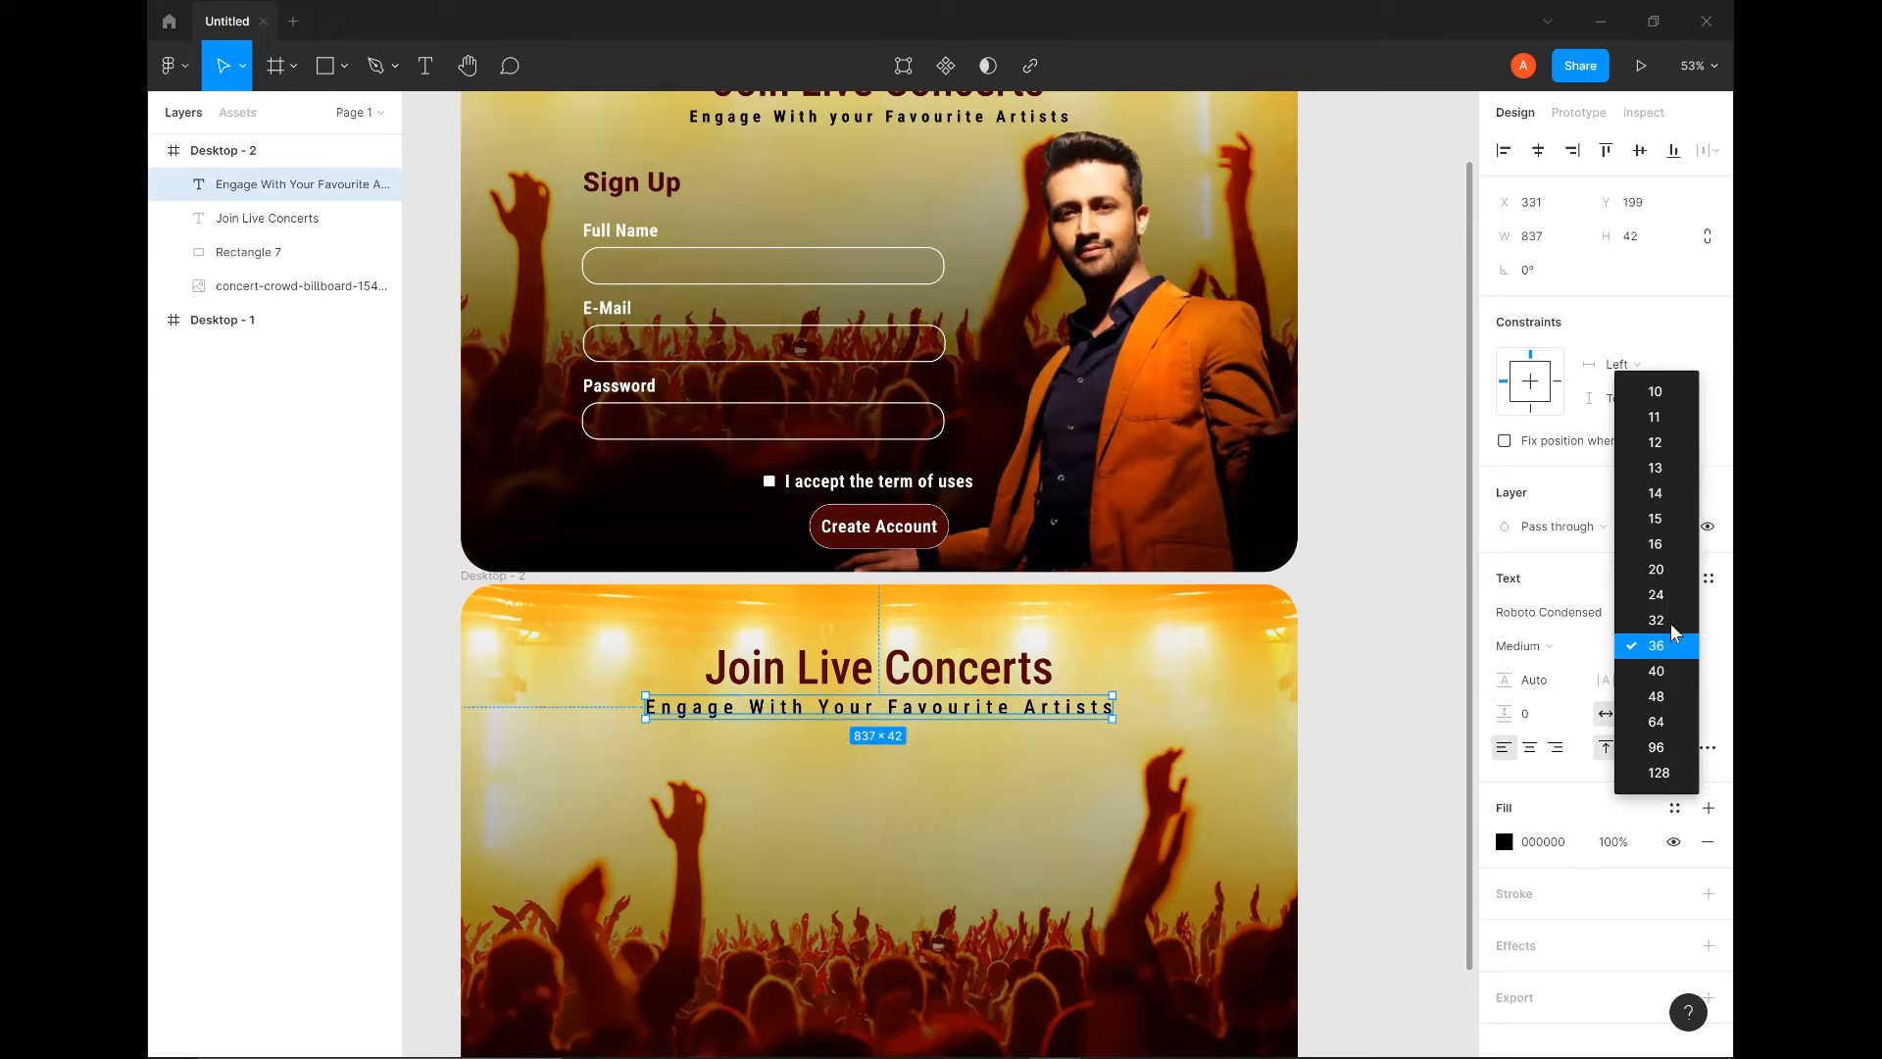
click(1673, 621)
click(1574, 645)
click(1555, 627)
key(shift+Return)
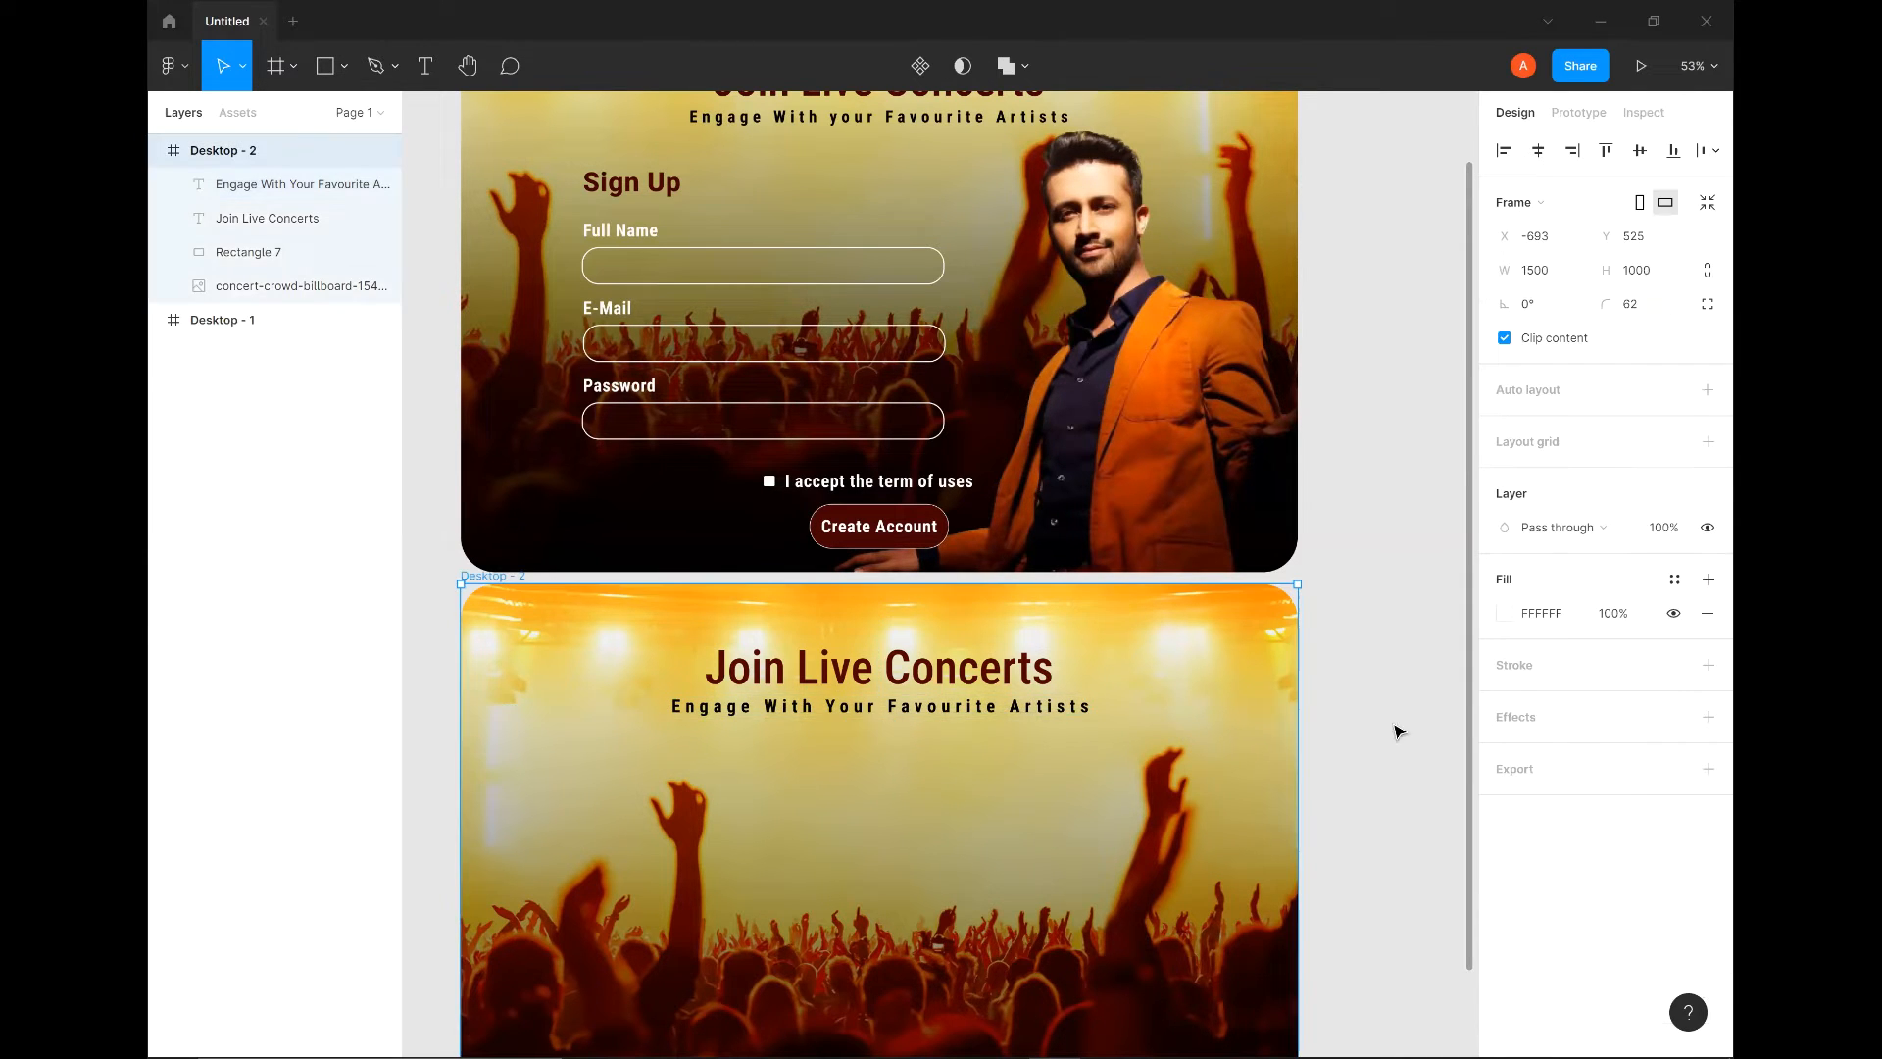
Step: Add a "Sign Up" heading in color 450101 with auto width below the subtitle in Desktop - 2, matching the Desktop - 1 heading
scroll(1475, 769, down, 2)
click(655, 110)
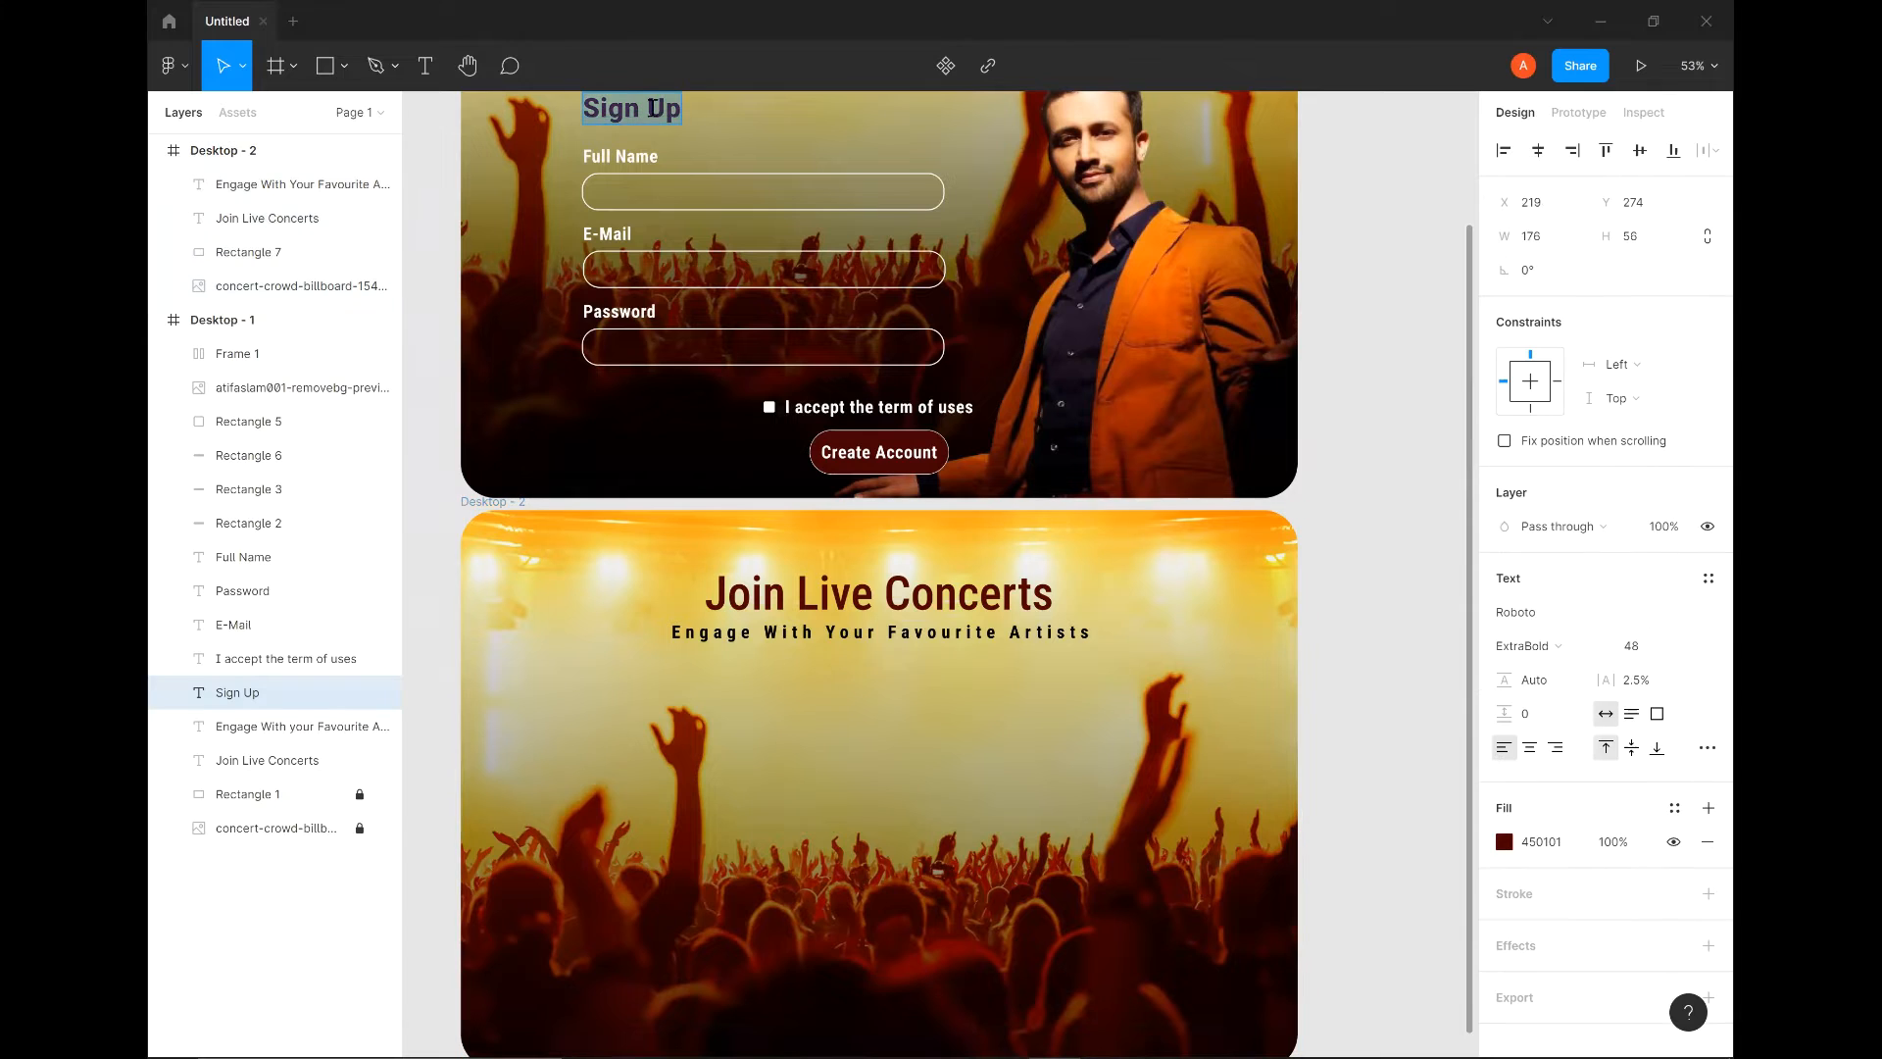
mouse_move(587, 684)
mouse_down()
mouse_move(706, 725)
mouse_move(662, 711)
mouse_move(660, 685)
mouse_up()
text(Sign Up)
key(Escape)
click(1605, 714)
scroll(588, 490, down, 3)
key(Escape)
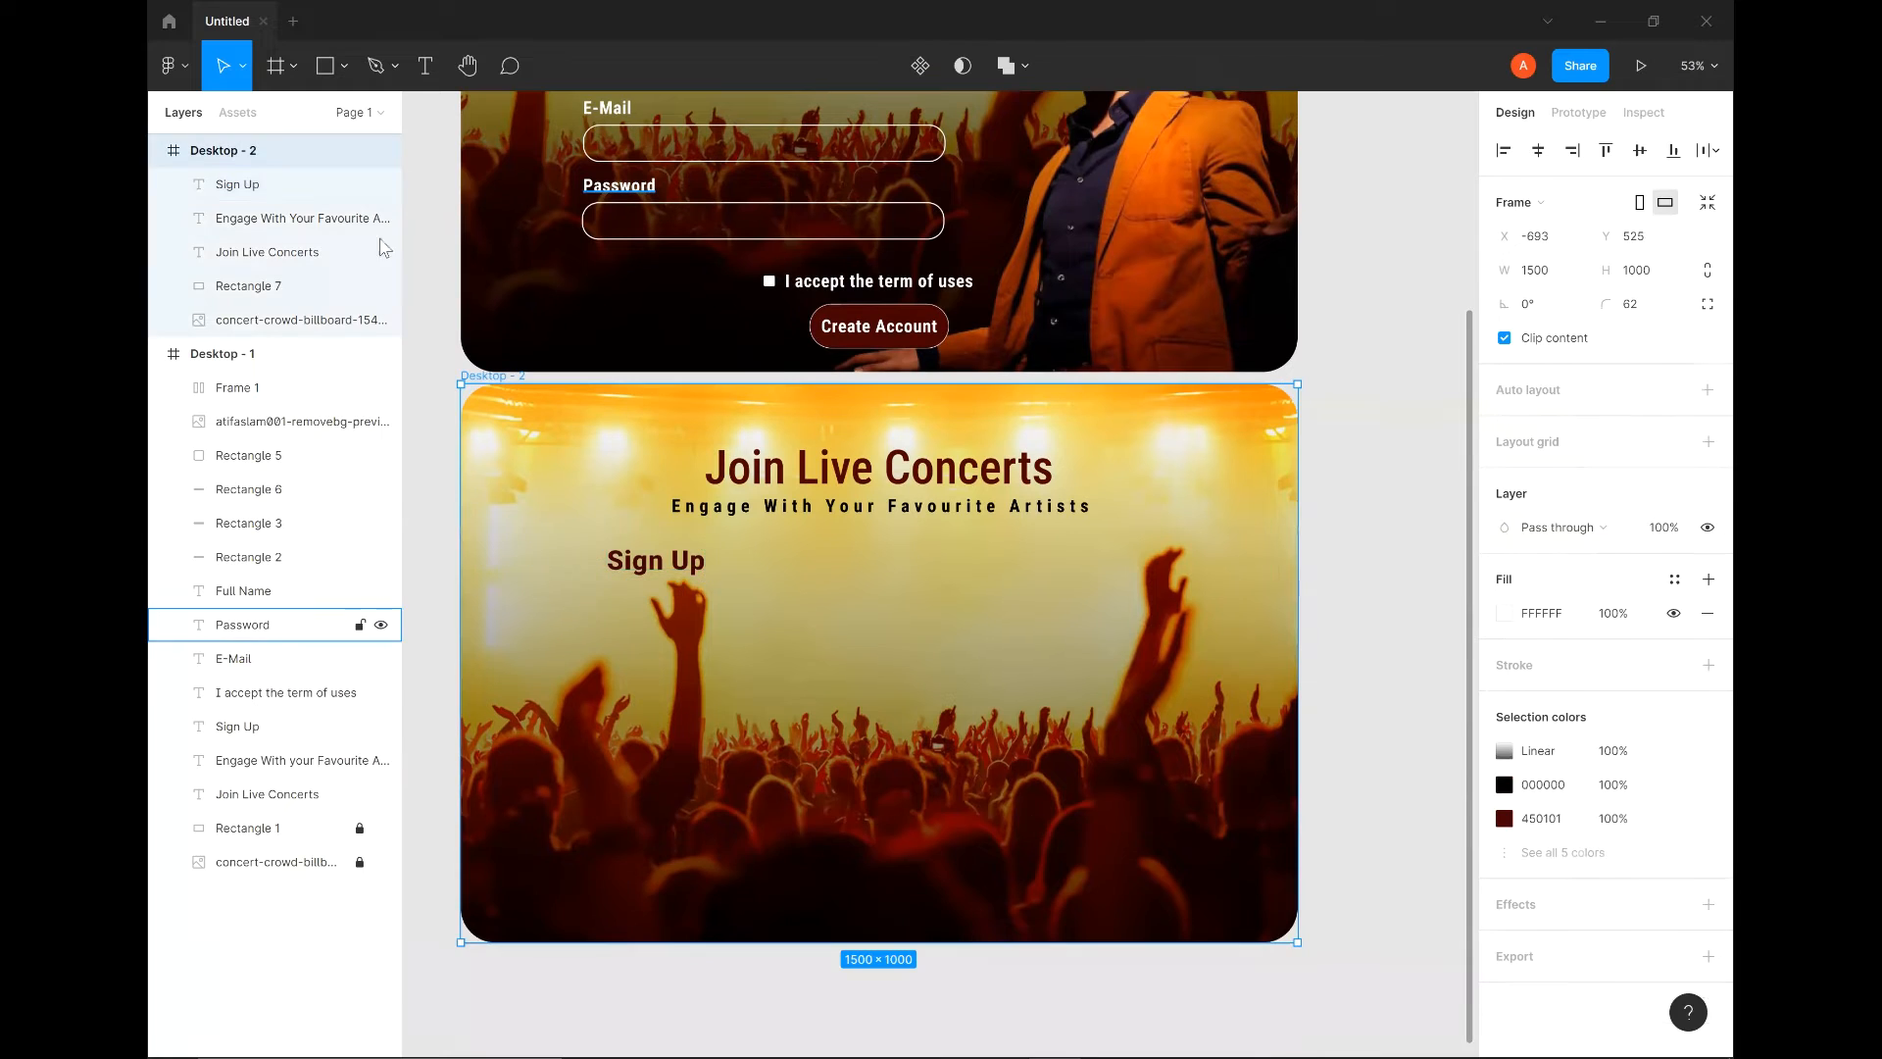
Step: Darken the overlay rectangle by raising the opacity of its black gradient stop
click(326, 287)
click(1504, 612)
click(1449, 836)
click(1456, 427)
drag(672, 564, 650, 557)
key(ctrl+z)
key(ctrl+z)
click(1470, 697)
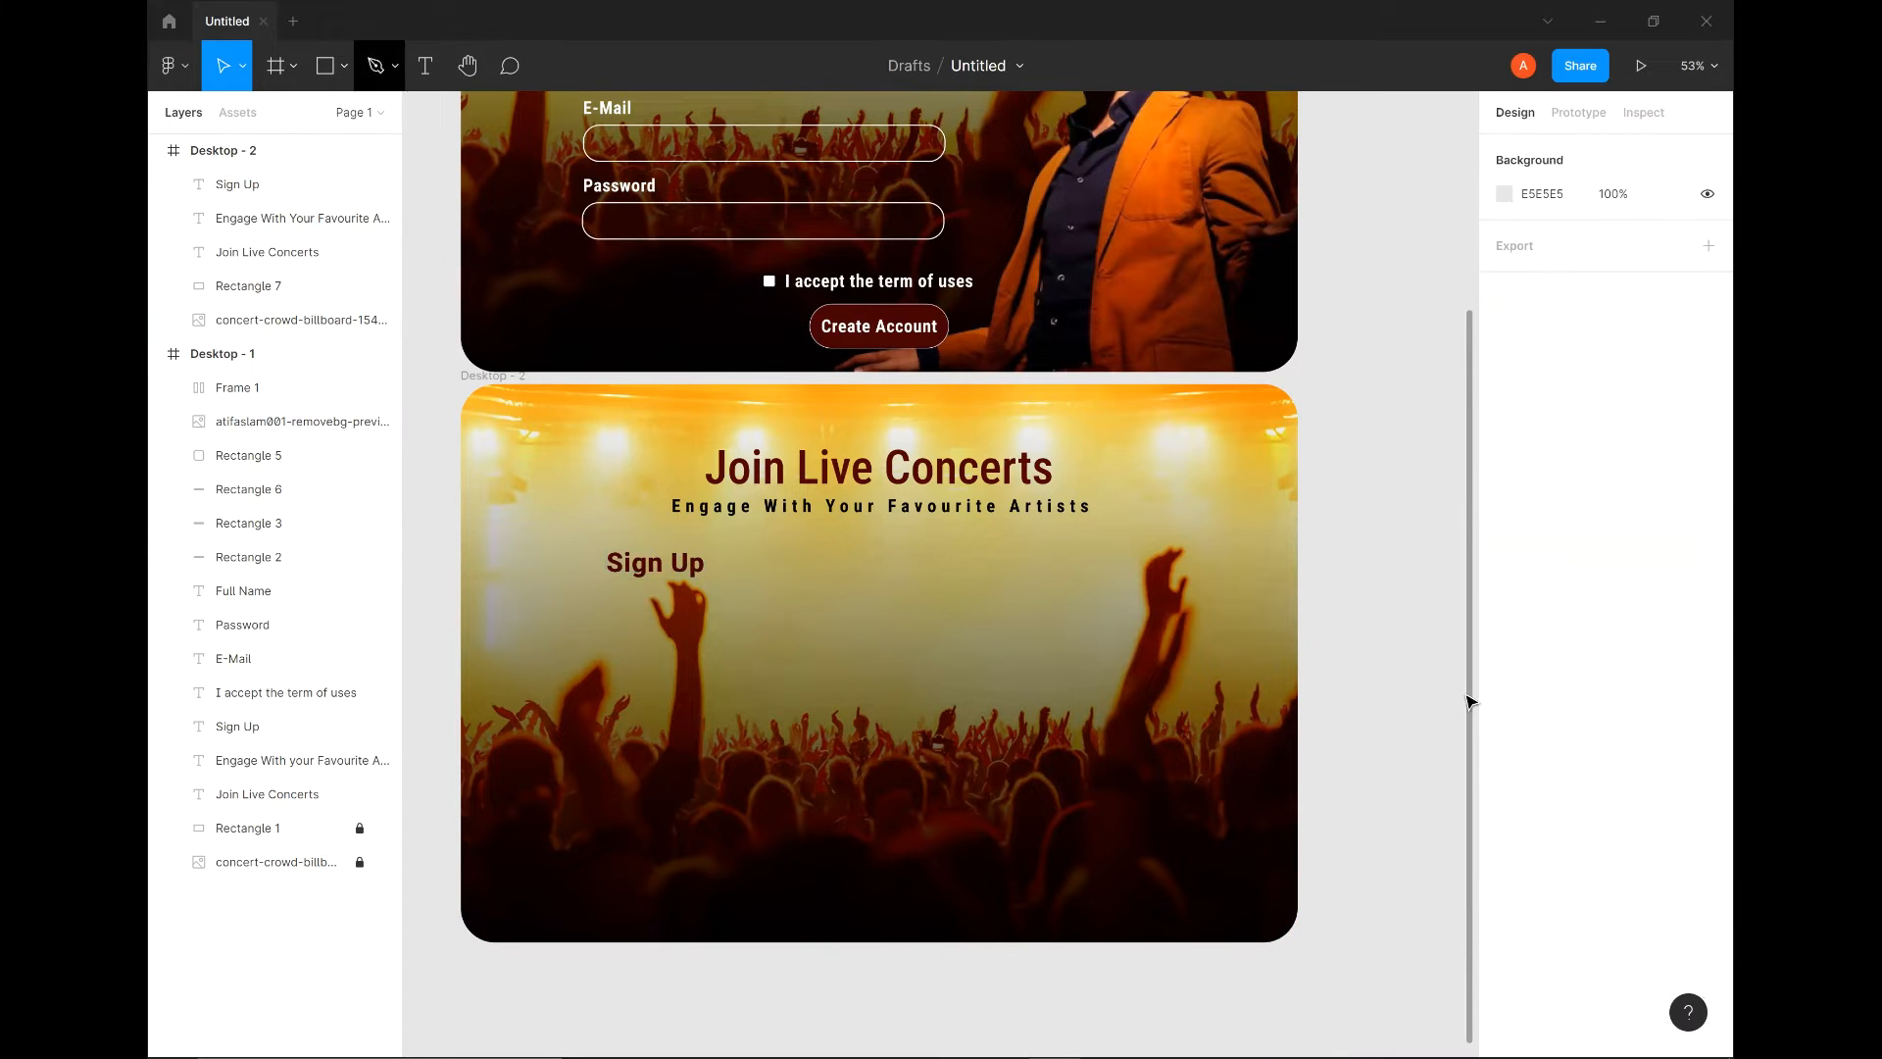
Step: Copy the Full Name, E-Mail and Password labels from Desktop - 1 and stack them left-aligned under "Sign Up" in Desktop - 2
scroll(1130, 479, up, 1)
drag(638, 126, 661, 705)
drag(613, 203, 633, 821)
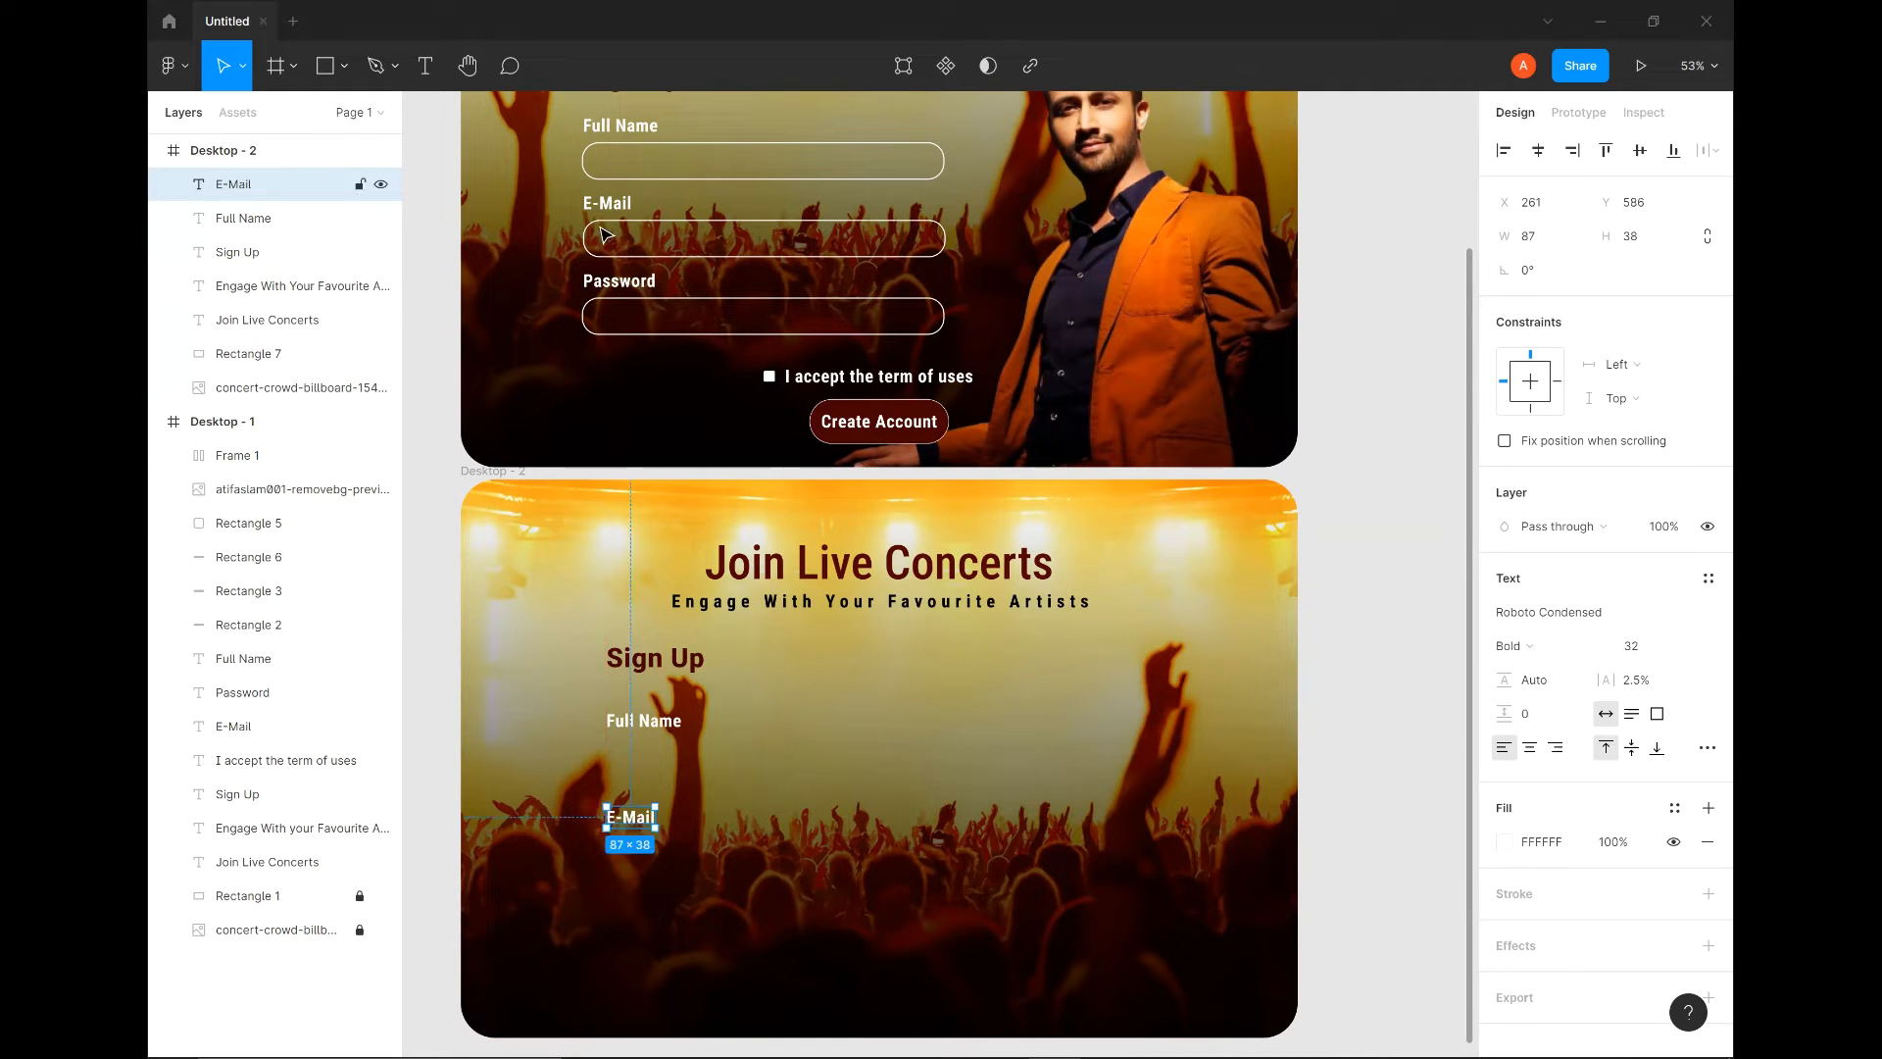
click(605, 285)
mouse_move(636, 950)
mouse_down()
mouse_move(620, 899)
mouse_move(636, 933)
mouse_up()
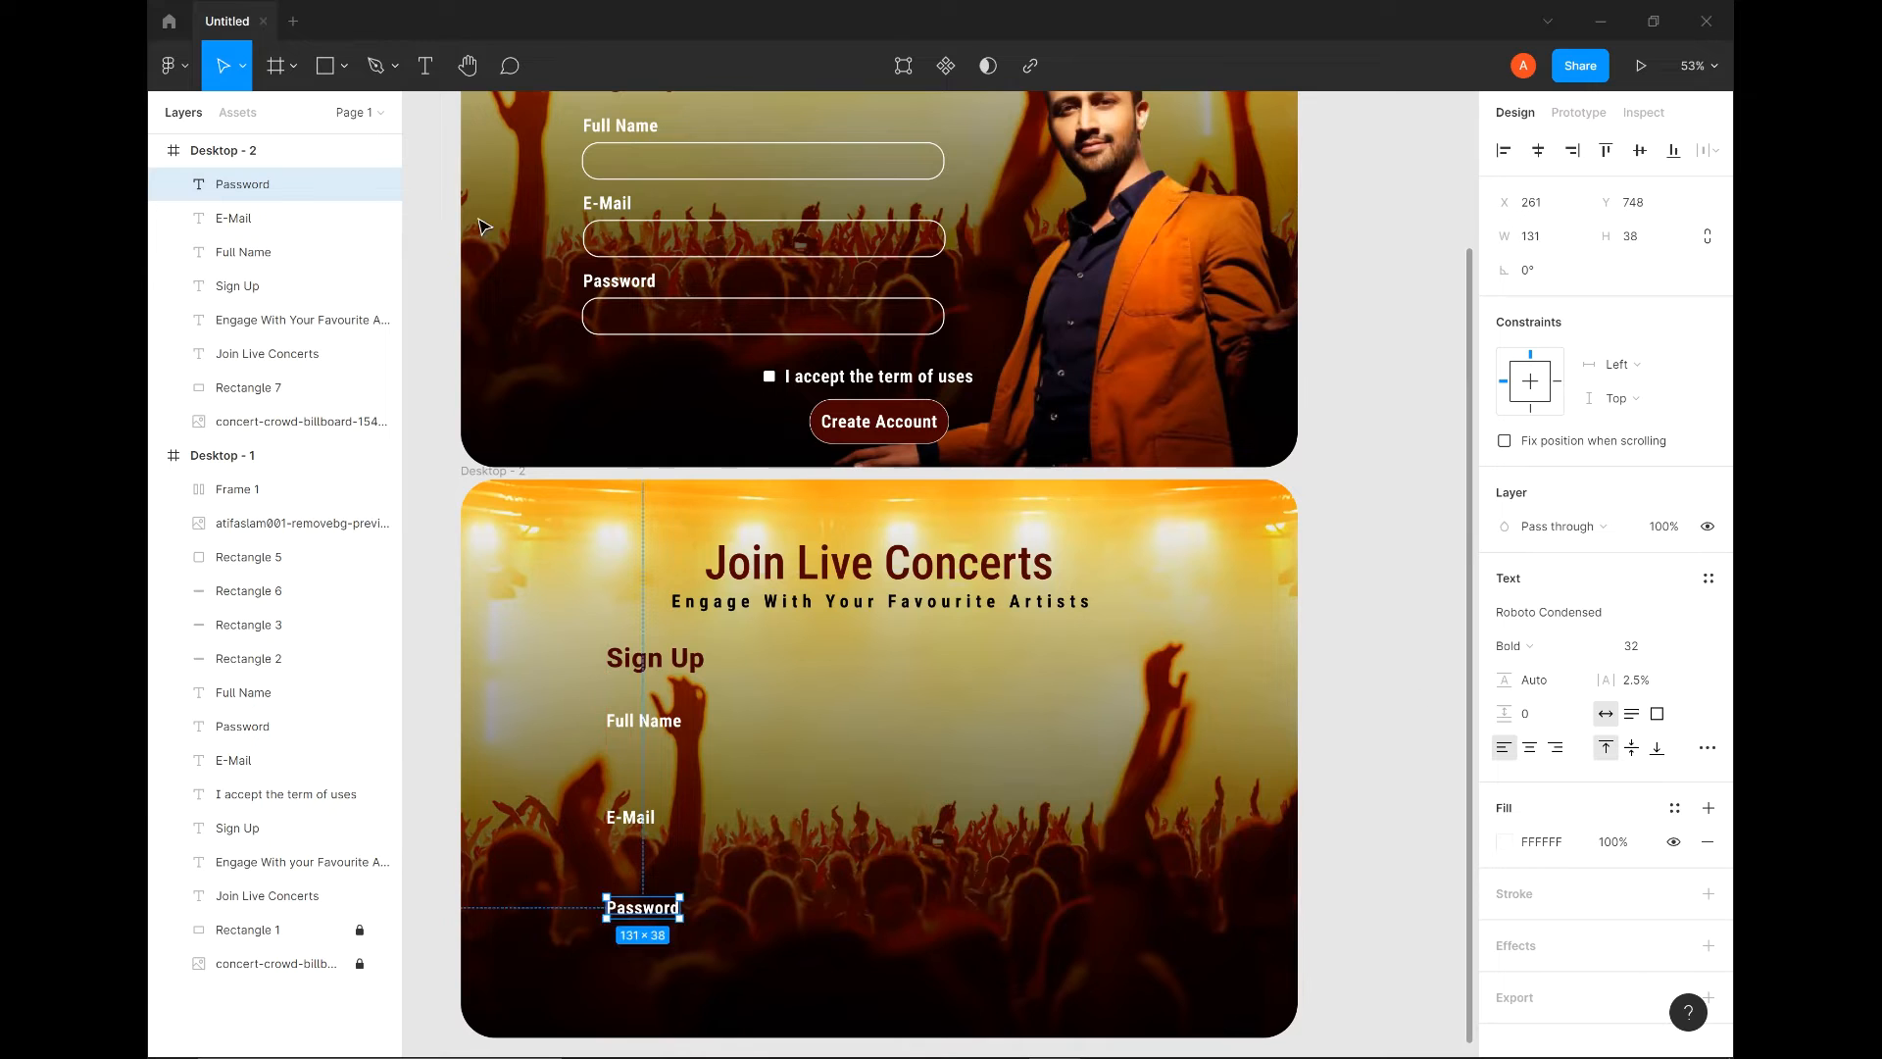
Step: Draw an input field rectangle about 585 × 82 beneath the Full Name label, aligned to its left edge
click(1412, 702)
click(344, 65)
click(338, 126)
drag(608, 739, 935, 784)
drag(785, 761, 790, 762)
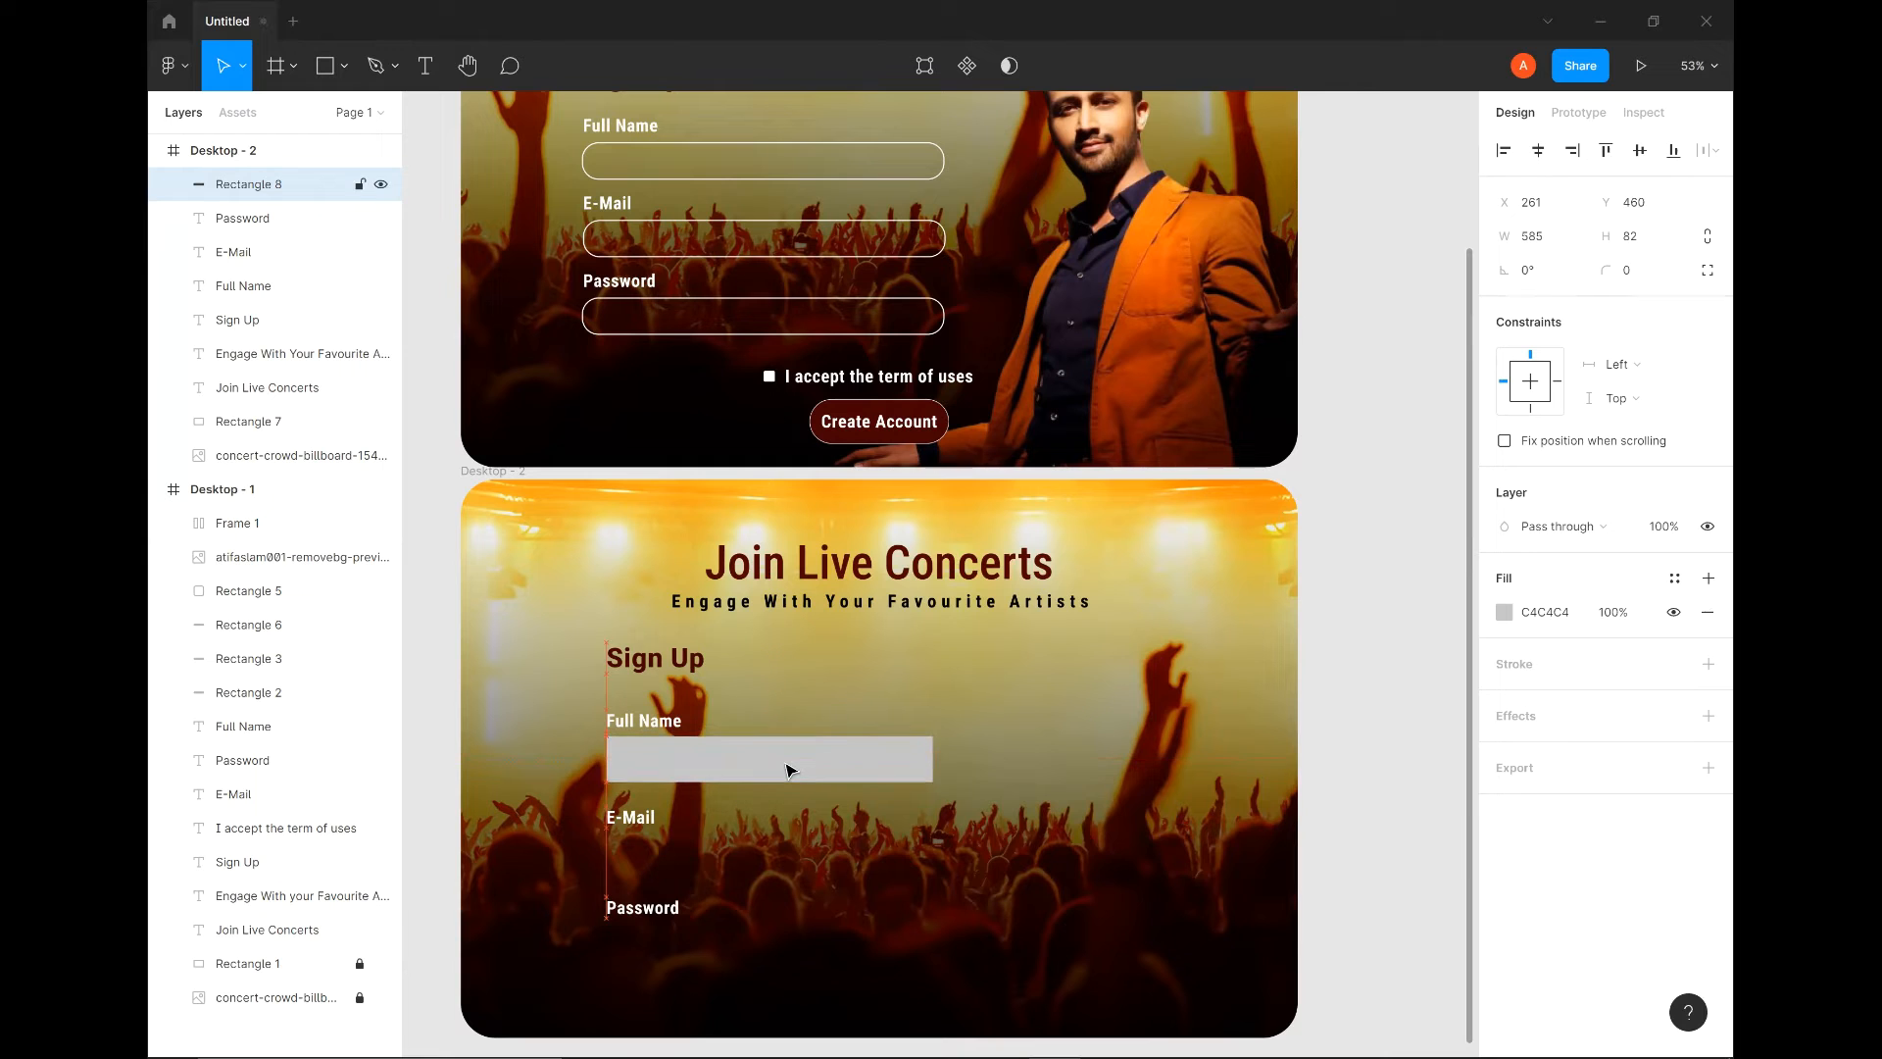
Step: Hide the input field's fill and give it a white FFFFFF inside stroke 2 thick
click(1673, 613)
click(1708, 664)
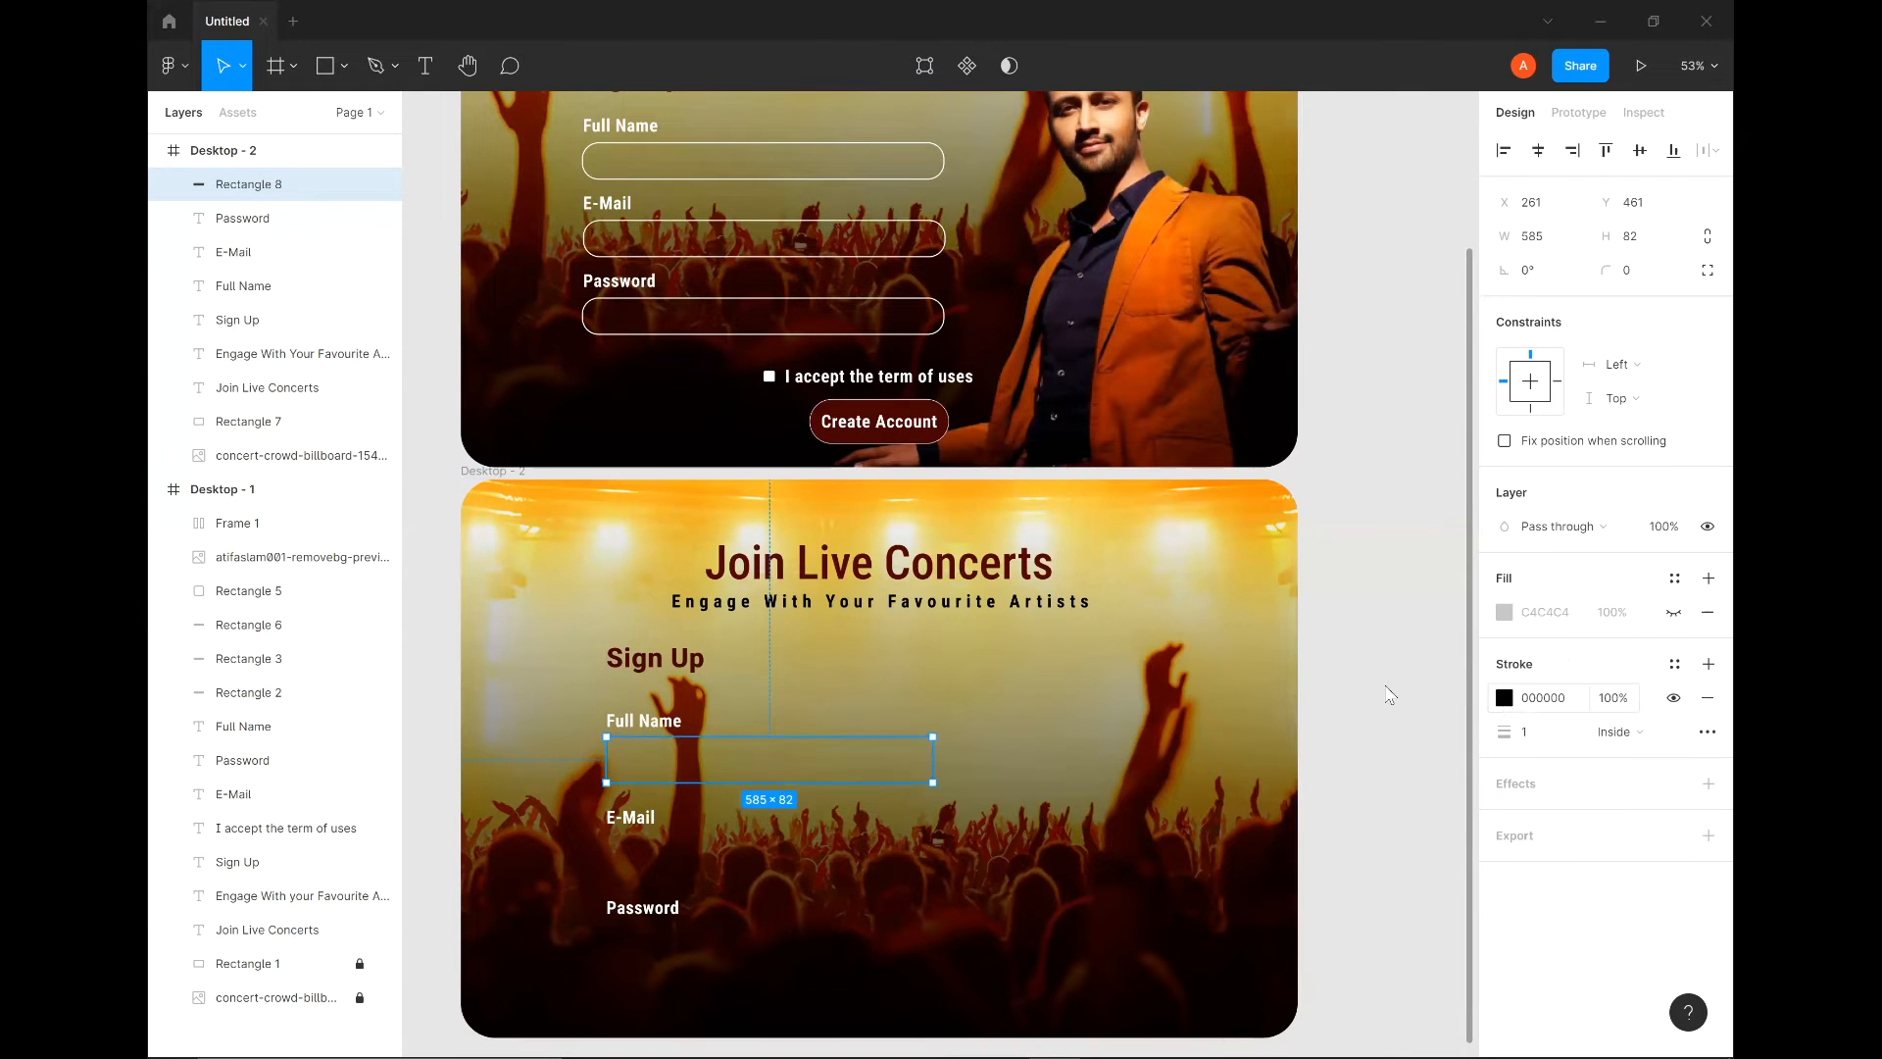
click(1503, 697)
click(1251, 955)
text(2)
key(Return)
Step: Round the input field's corners to 40 and duplicate the field beneath the E-Mail and Password labels
click(1632, 270)
text(24)
key(Return)
drag(790, 756, 777, 951)
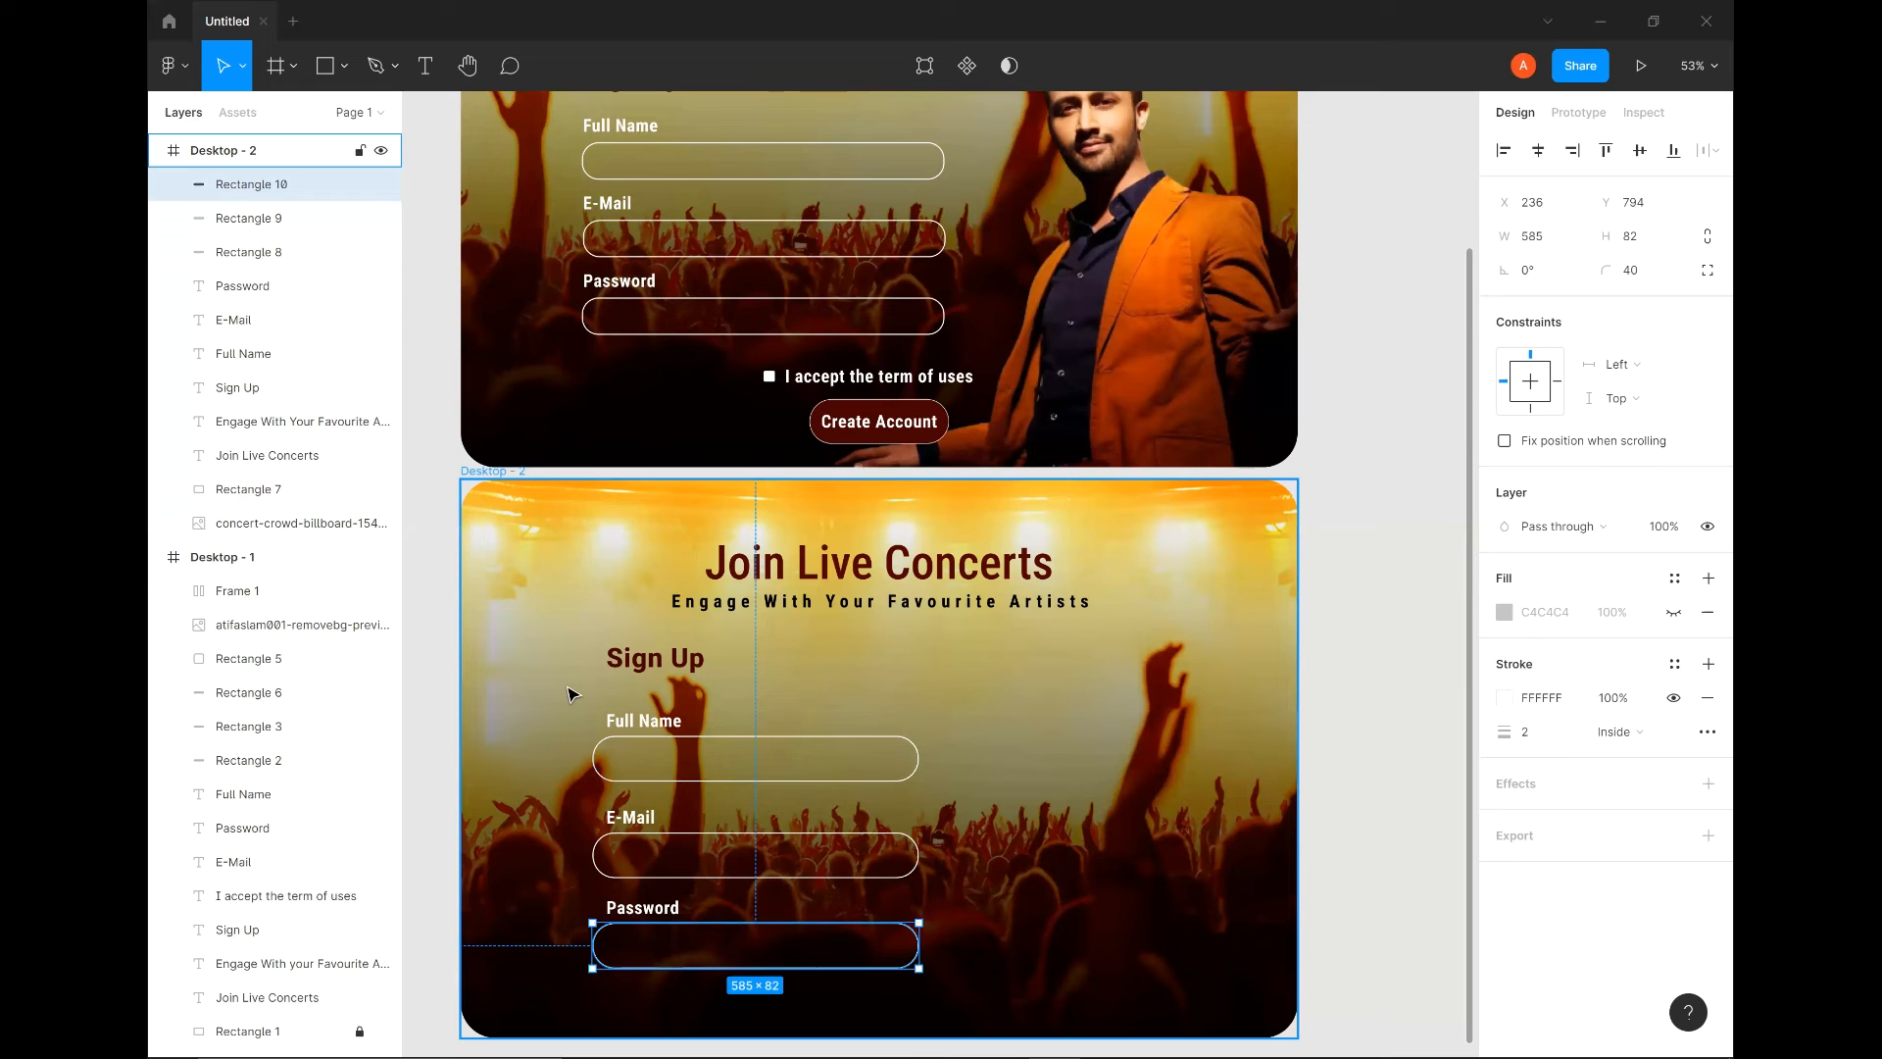
Step: Lock the background overlay Rectangle 7 and the concert image so they cannot be selected
click(245, 489)
click(360, 489)
click(360, 523)
Step: Move the three labels and their input fields up together, closer to the "Sign Up" heading
drag(588, 697, 965, 973)
key(Up)
key(Up)
key(Up)
key(Up)
key(Up)
key(Up)
key(Up)
key(Up)
key(Up)
key(Up)
key(Up)
key(Up)
key(Up)
key(Up)
key(Up)
key(Up)
key(Up)
key(Up)
key(Up)
key(Up)
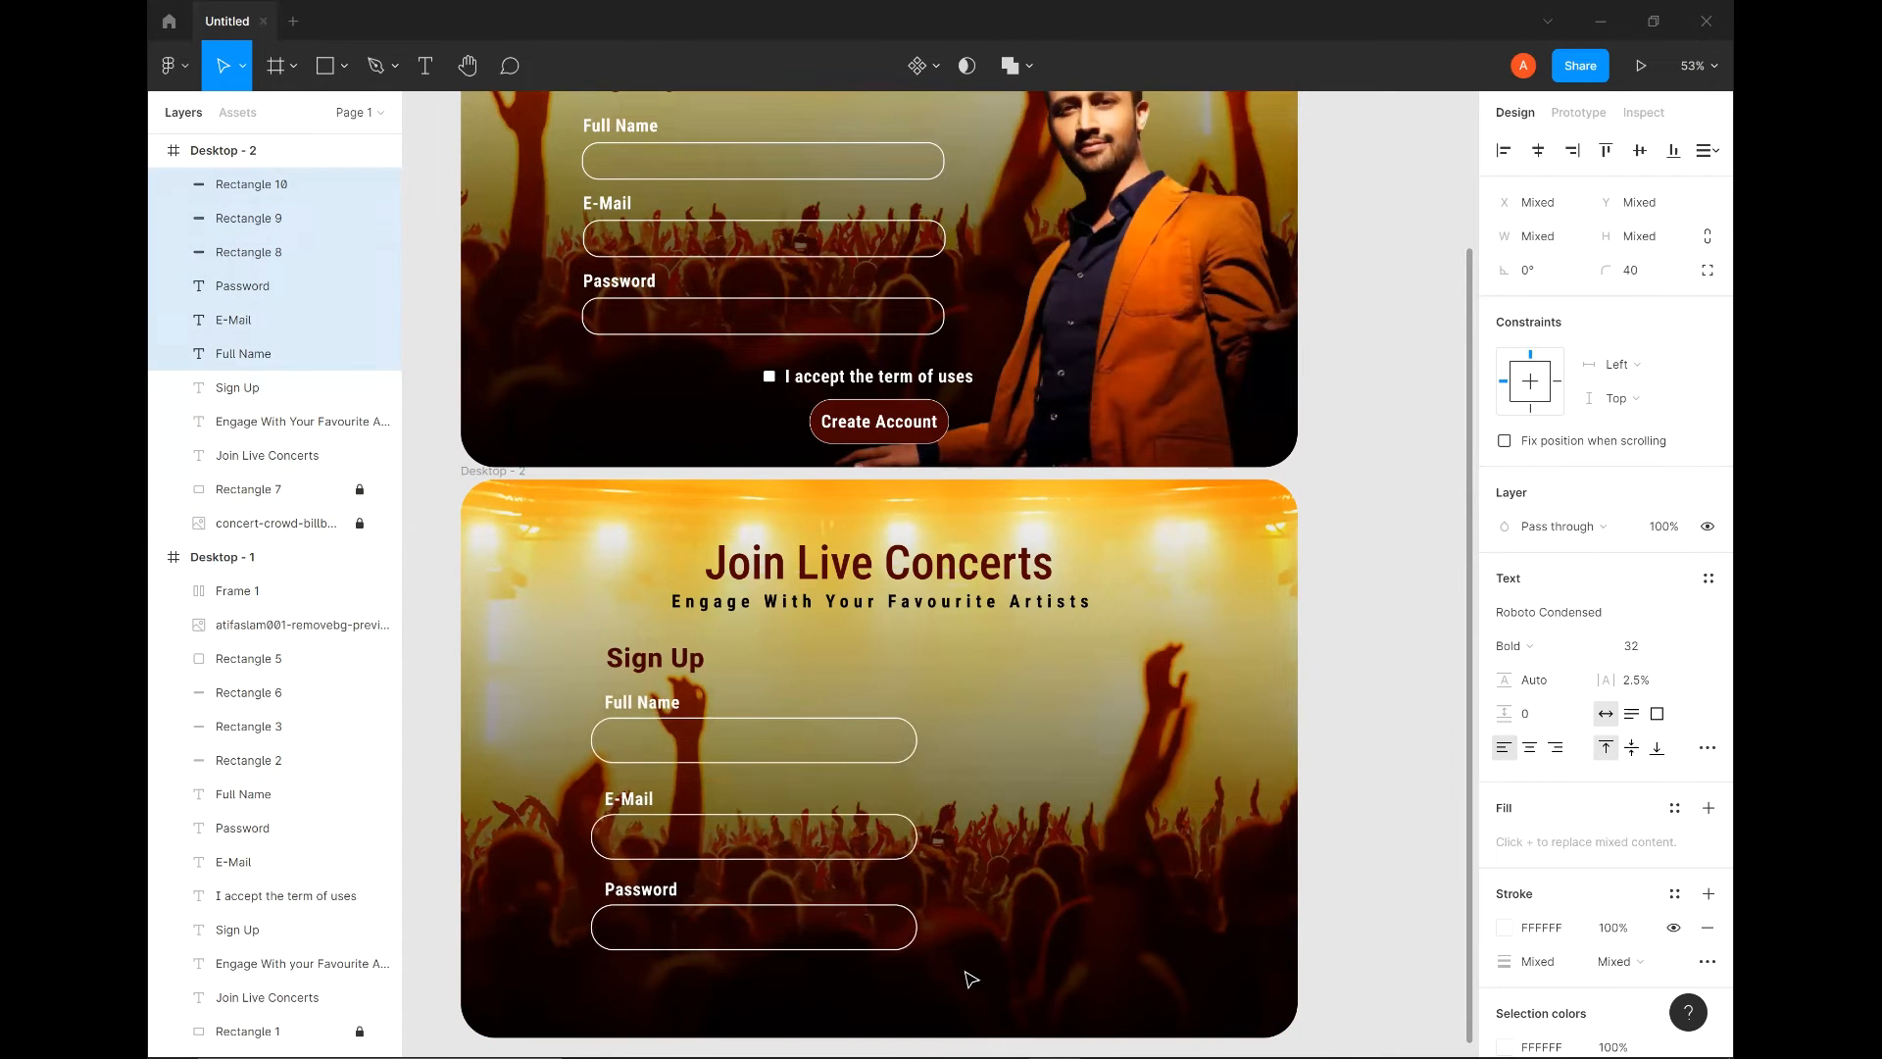
Step: Move the "Join Live Concerts" heading and its subtitle up together, closer to the top edge of the Desktop - 2 frame
drag(664, 526, 1158, 618)
key(Up)
key(Up)
key(Up)
key(Up)
key(Up)
key(Up)
key(Up)
key(Up)
key(Up)
key(Up)
key(Up)
key(Up)
key(Up)
key(Up)
key(Up)
key(Up)
key(Up)
key(Up)
key(Up)
key(Up)
Step: Move the "Sign Up" heading with its three labels and input fields up and slightly left as one block
drag(583, 652, 973, 985)
key(Up)
key(Up)
key(Up)
key(Up)
key(Up)
key(Up)
key(Up)
key(Up)
key(Up)
key(Up)
key(Up)
key(Up)
key(Up)
key(Up)
key(Up)
key(Up)
key(Up)
key(Up)
key(Up)
key(Up)
key(Left)
key(Left)
key(Left)
key(Left)
key(Left)
key(Left)
key(Left)
key(Left)
key(Left)
key(Left)
key(Left)
key(Left)
key(Left)
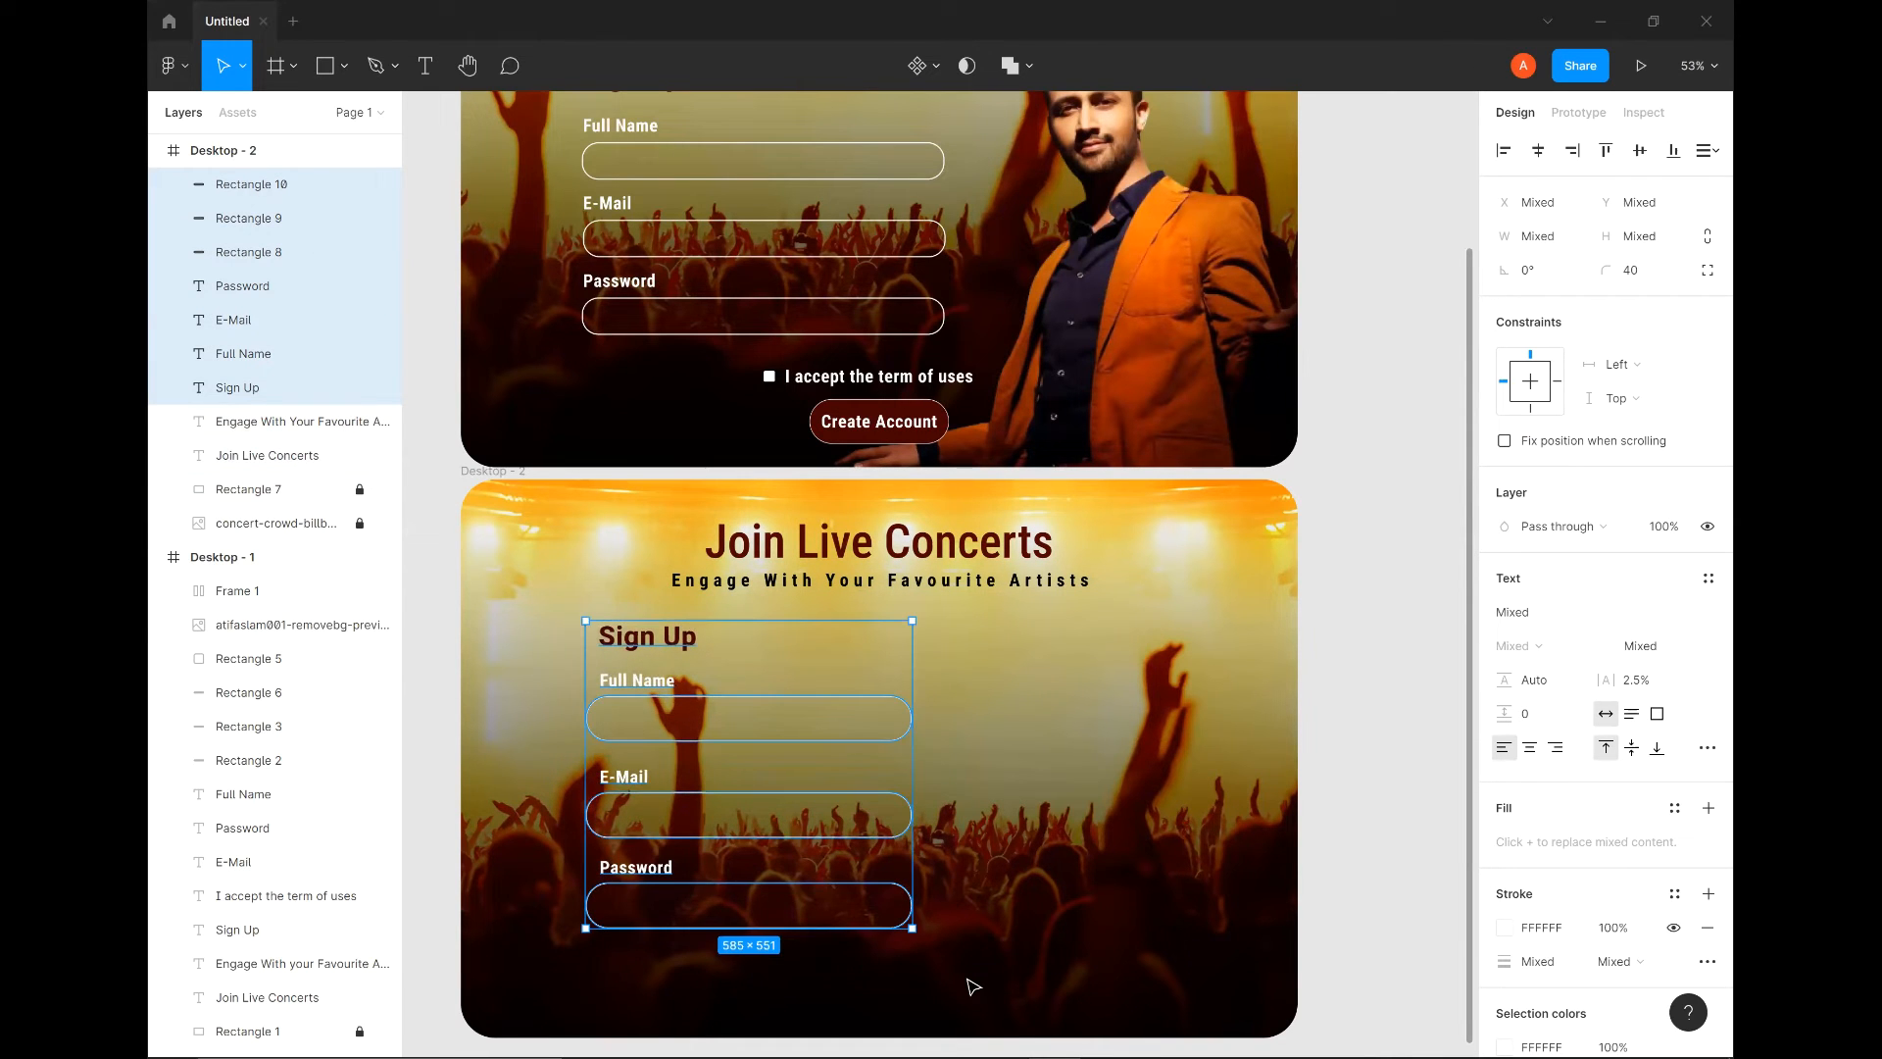
key(Escape)
Step: Even out the form spacing by moving the E-Mail and Password labels and their input fields slightly upward
drag(637, 777, 643, 780)
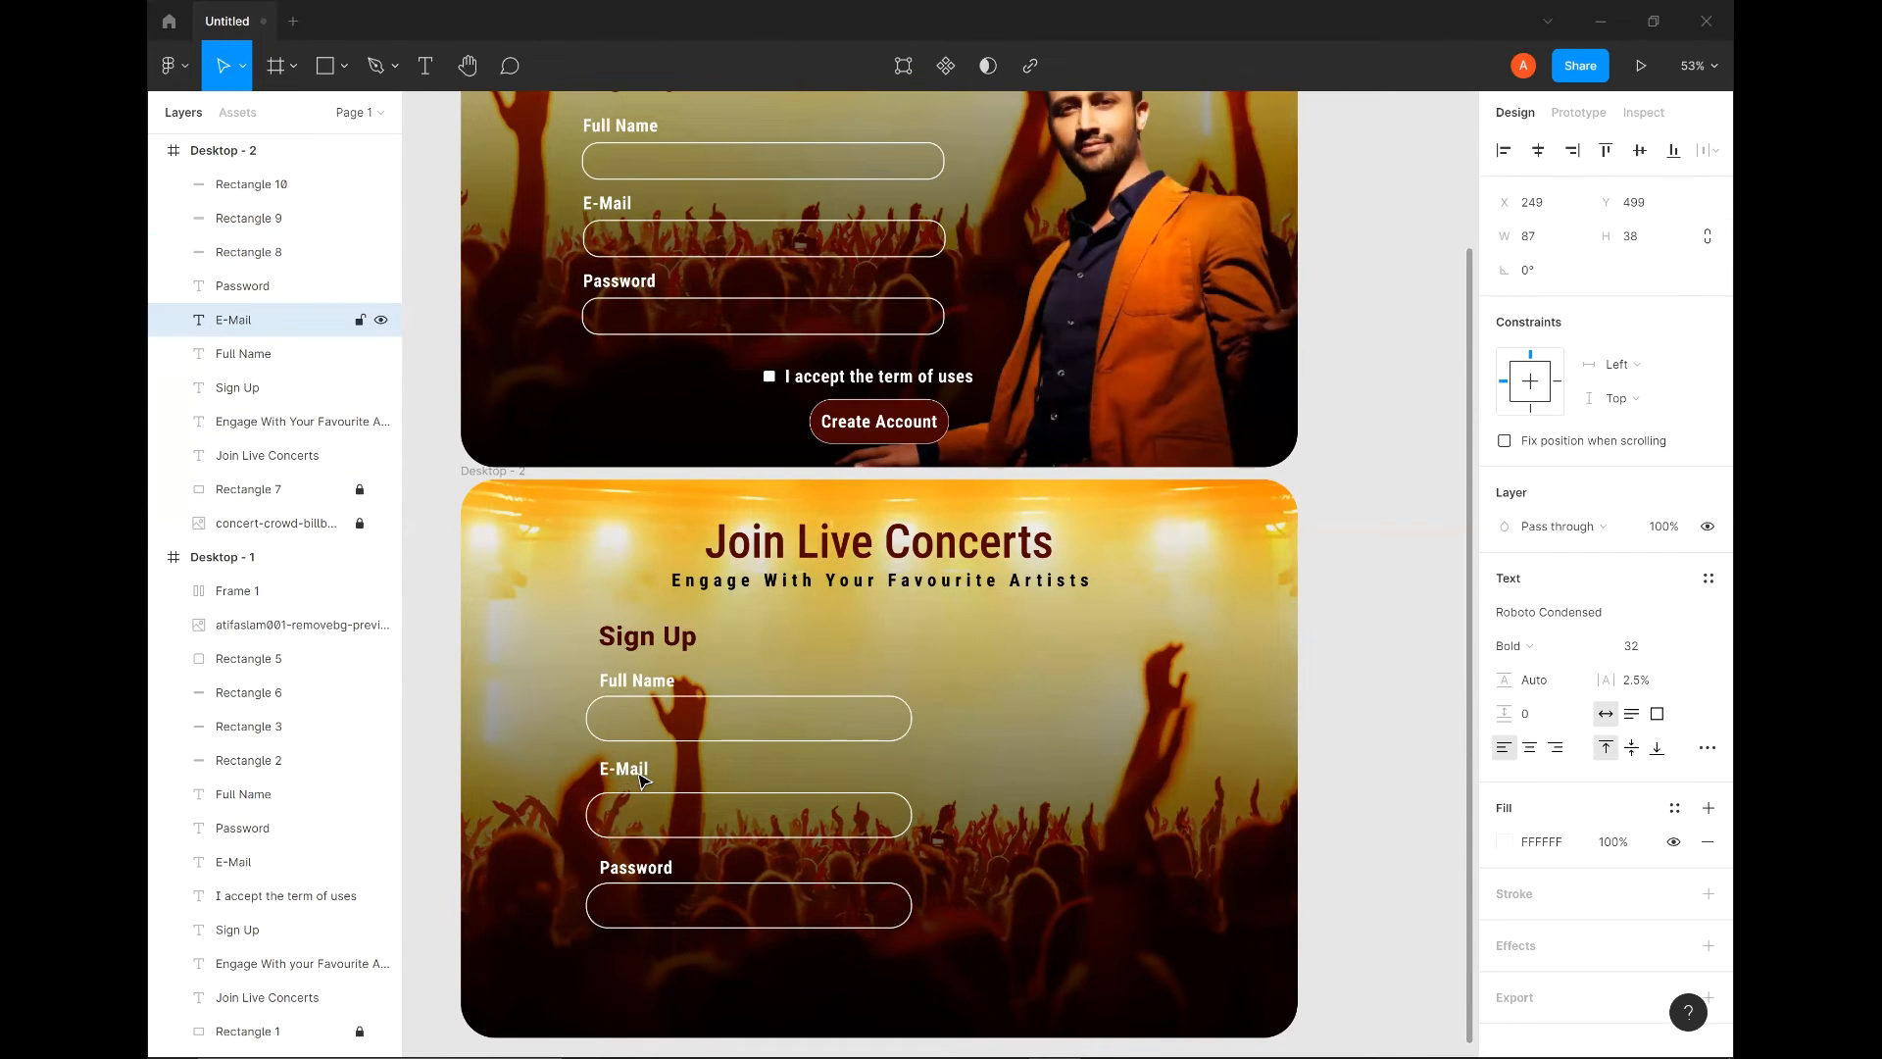
click(713, 835)
drag(713, 835, 697, 879)
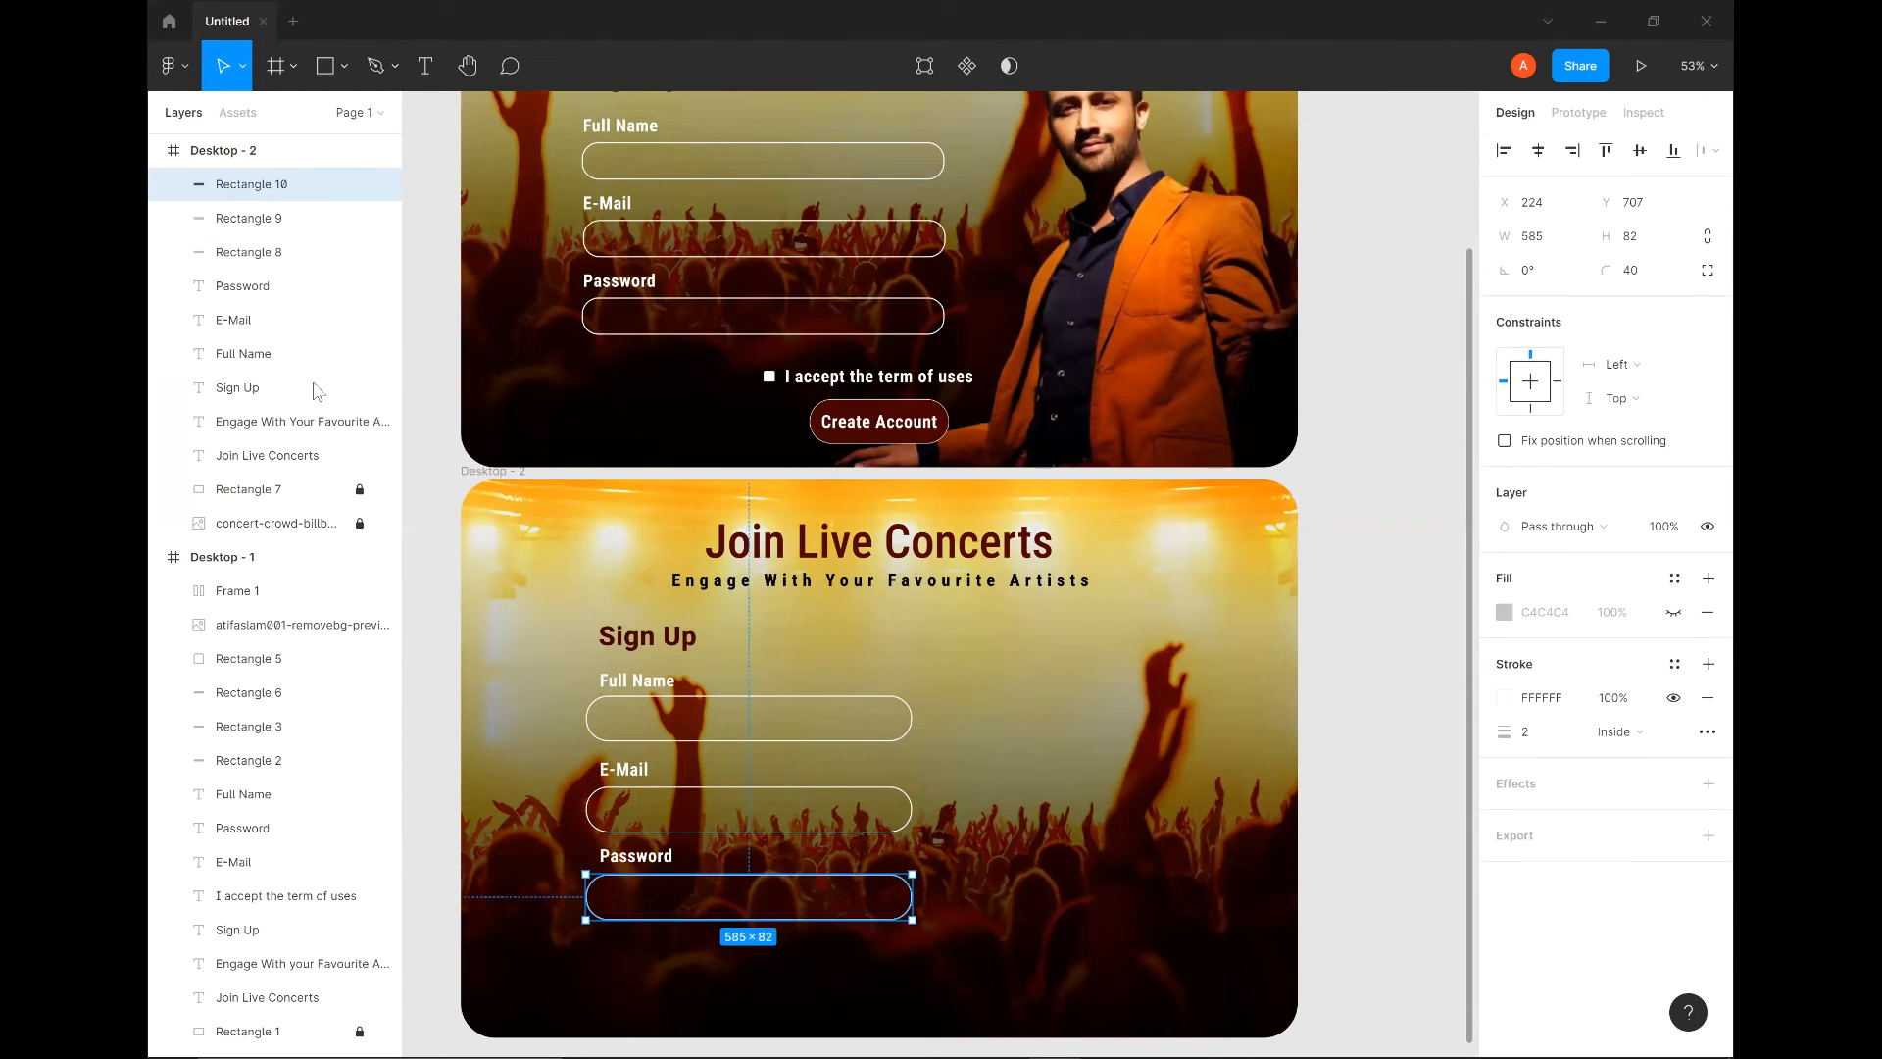
Step: Add the text "I accept the term of uses" beneath the Password field, extending past its right end
key(p)
key(t)
drag(763, 940, 996, 955)
text(I accept the term of uses)
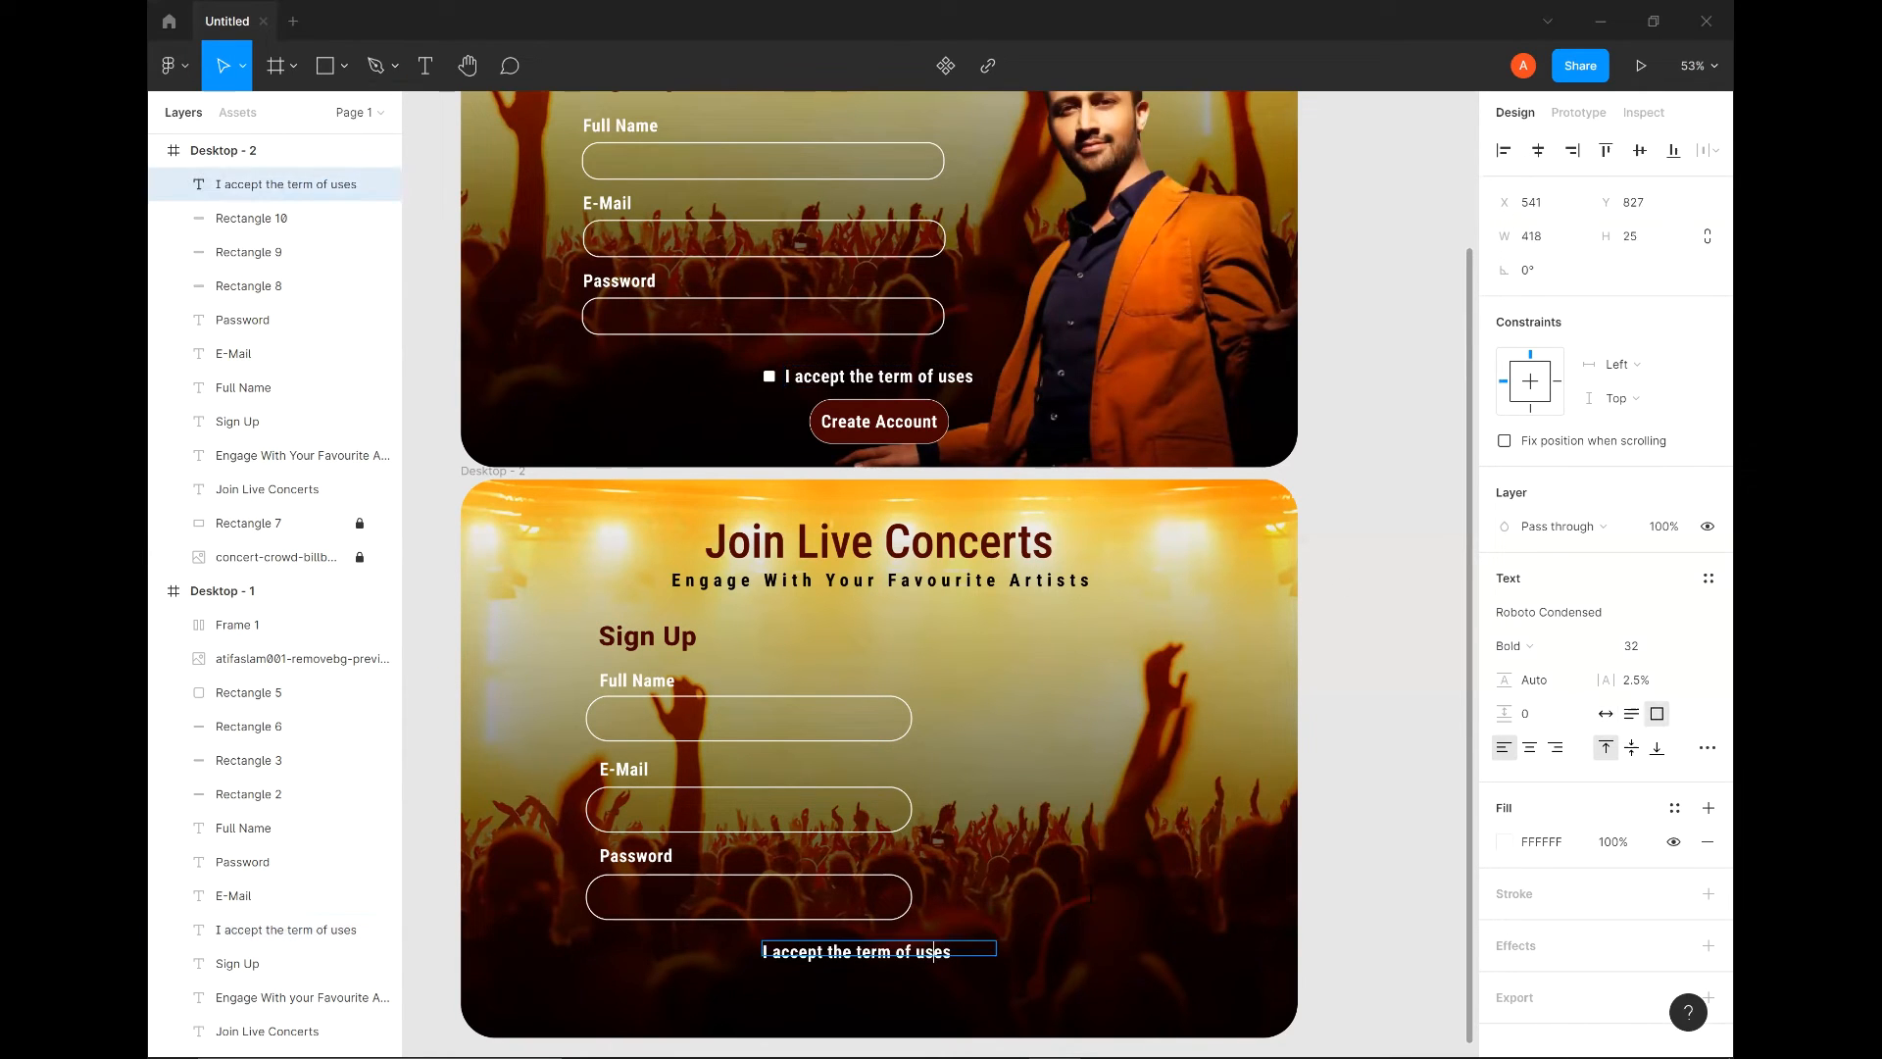
click(914, 974)
drag(902, 957, 919, 952)
click(1016, 987)
key(r)
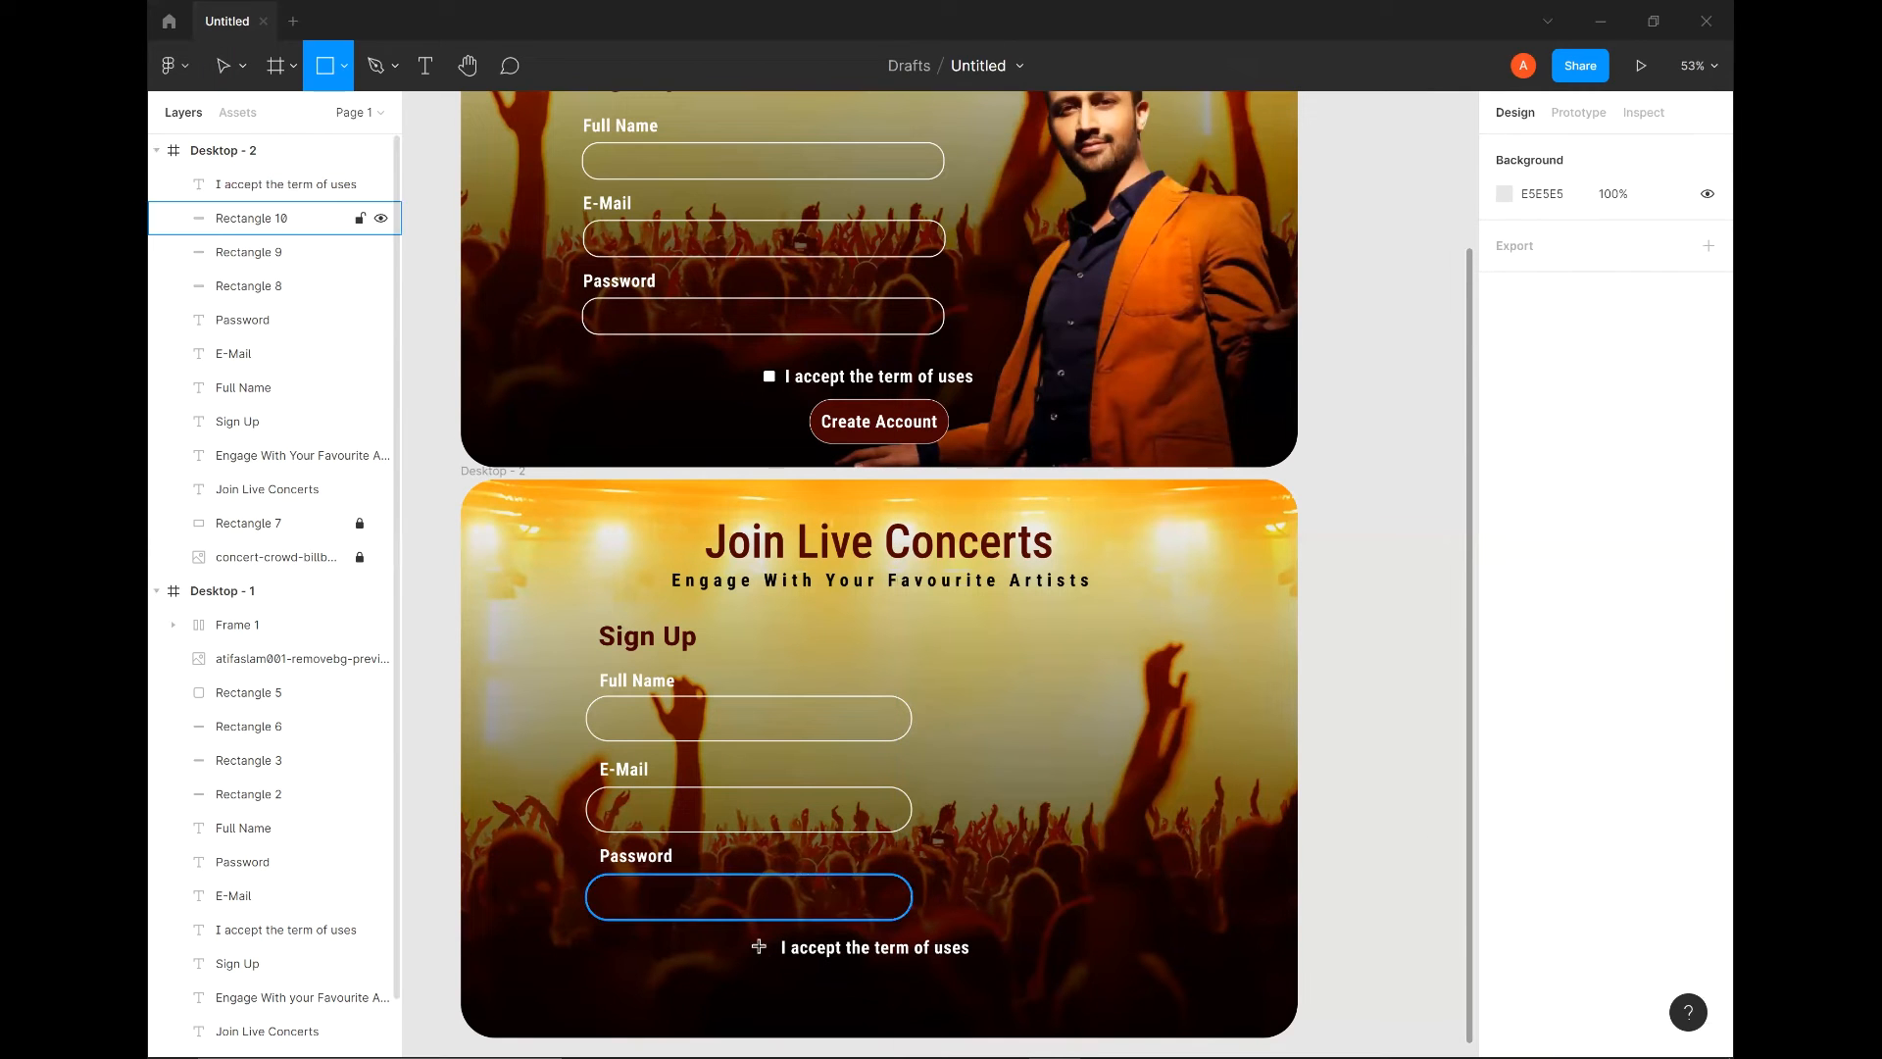
drag(773, 964, 754, 943)
key(ctrl+z)
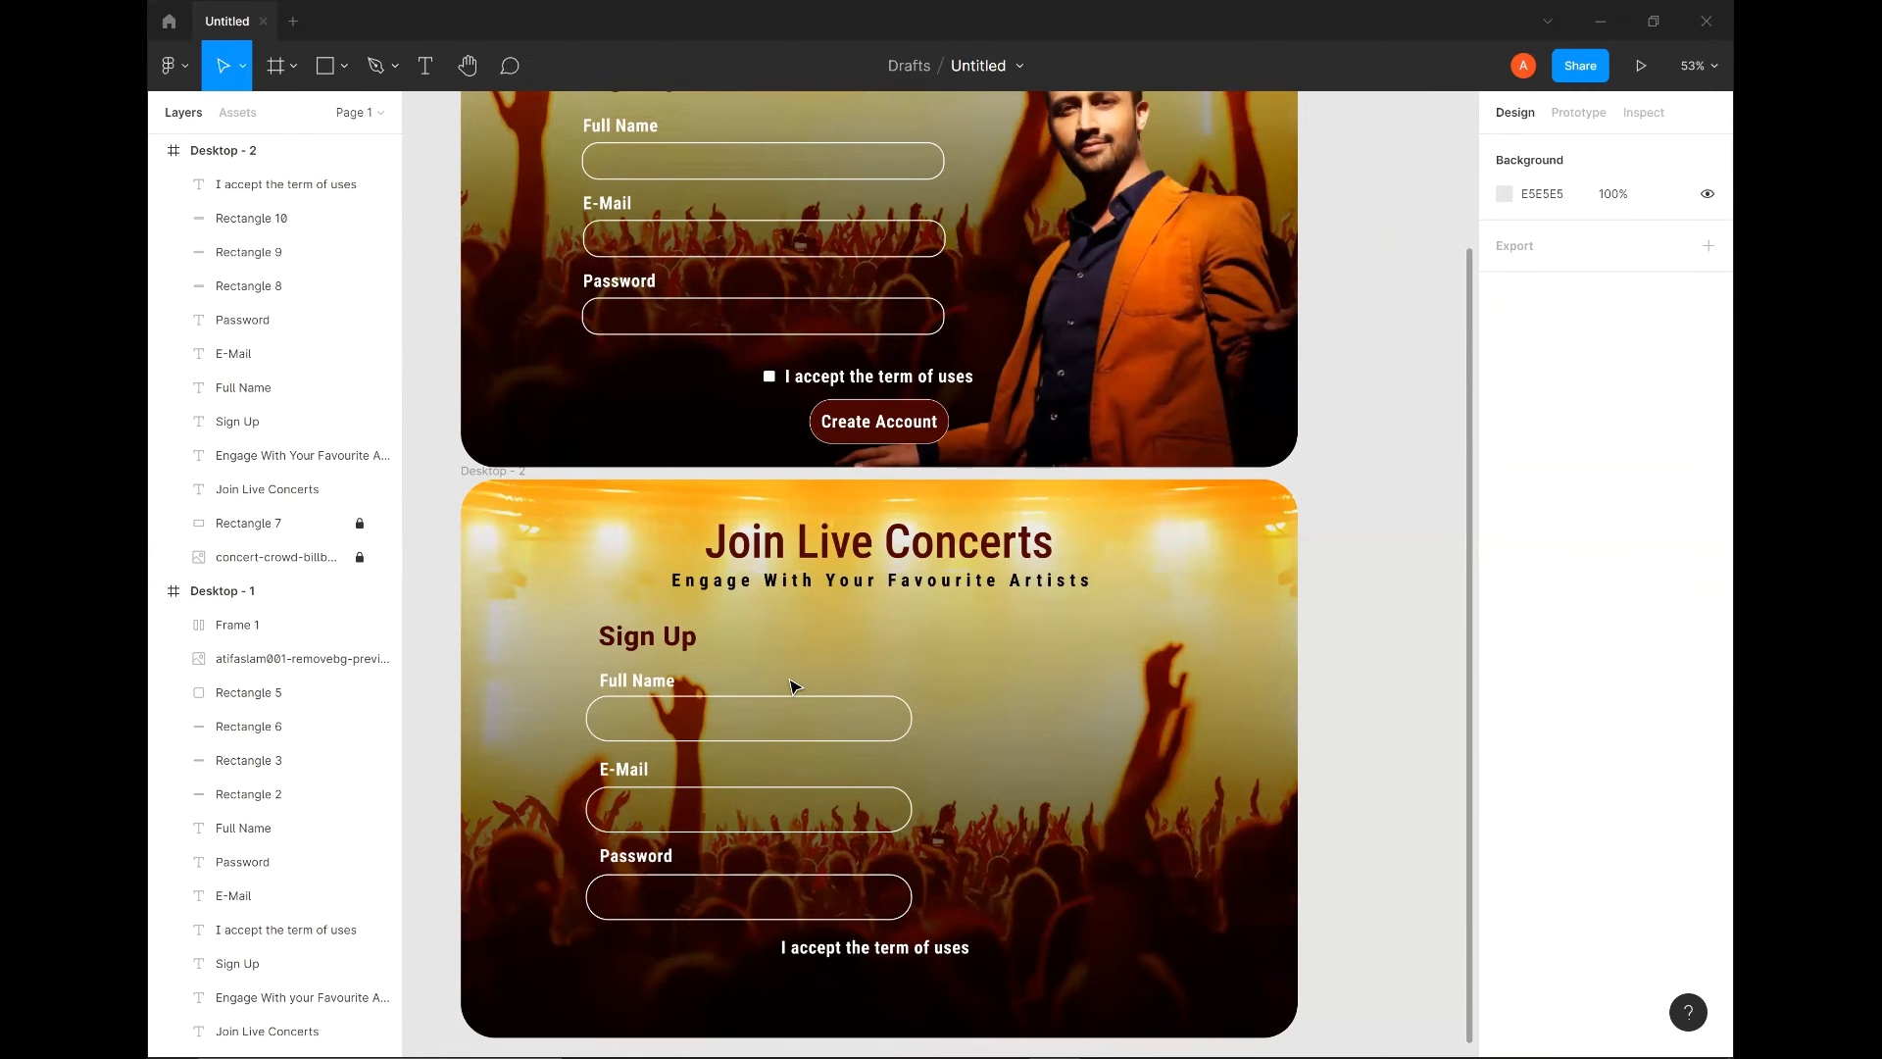
Step: Draw a 20 × 20 checkbox square just left of "I accept the term of uses" and fill it with white FFFFFF
scroll(792, 683, up, 5)
scroll(792, 683, down, 1)
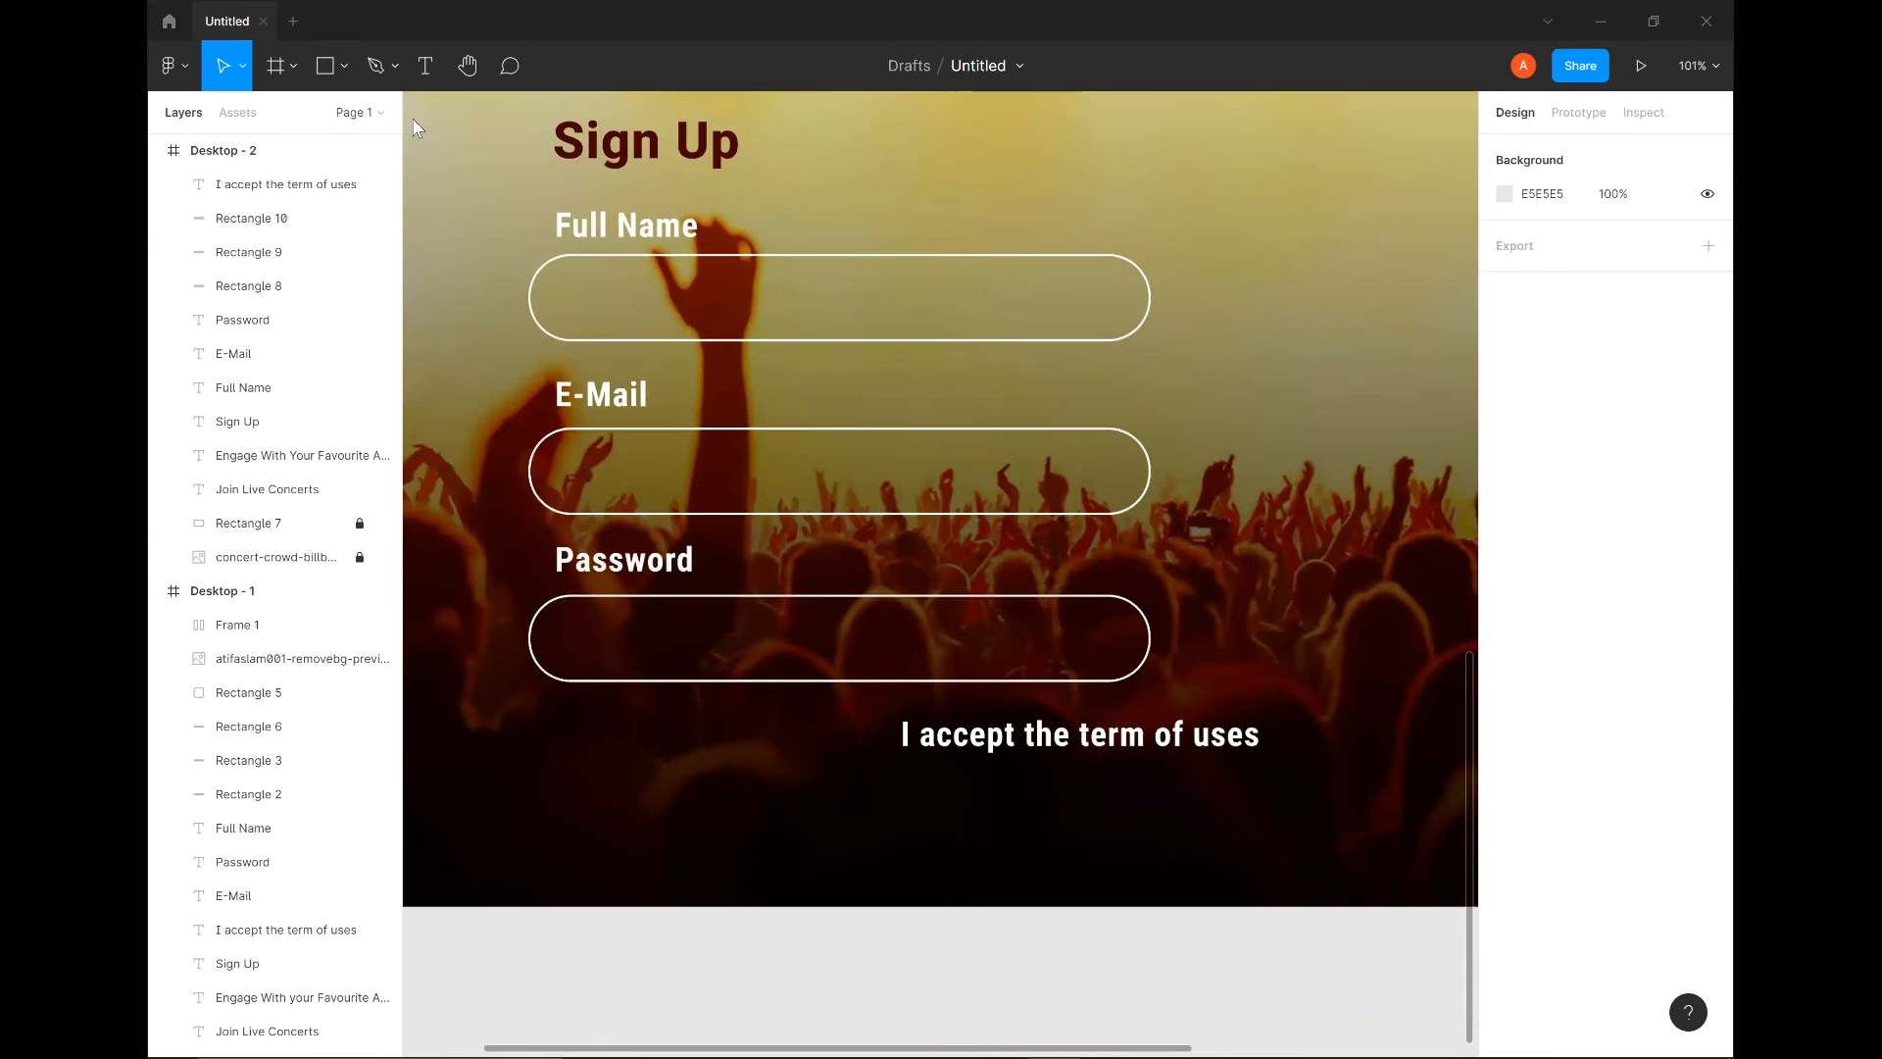
click(328, 78)
drag(879, 746, 860, 727)
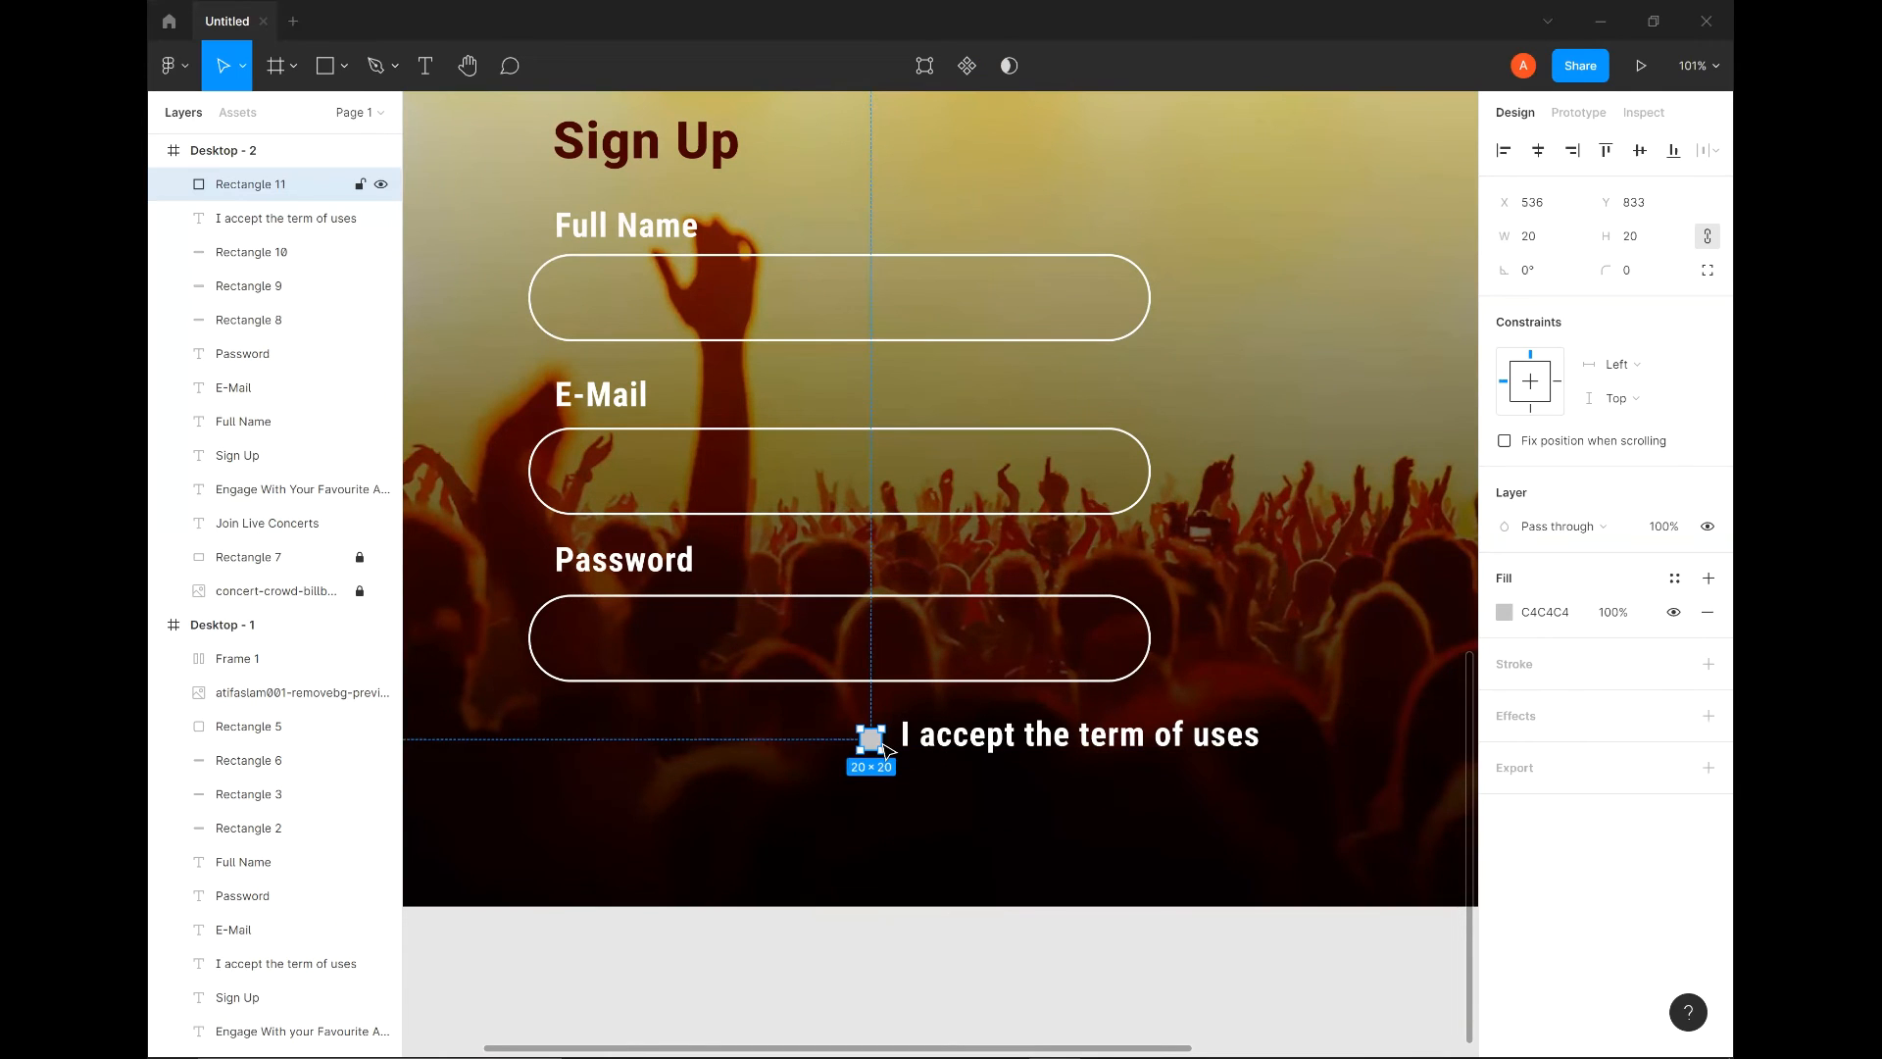
click(892, 839)
click(880, 739)
click(1504, 612)
click(1250, 951)
Step: Add an auto-width "Create Account" text and position it centred beneath the terms line
key(t)
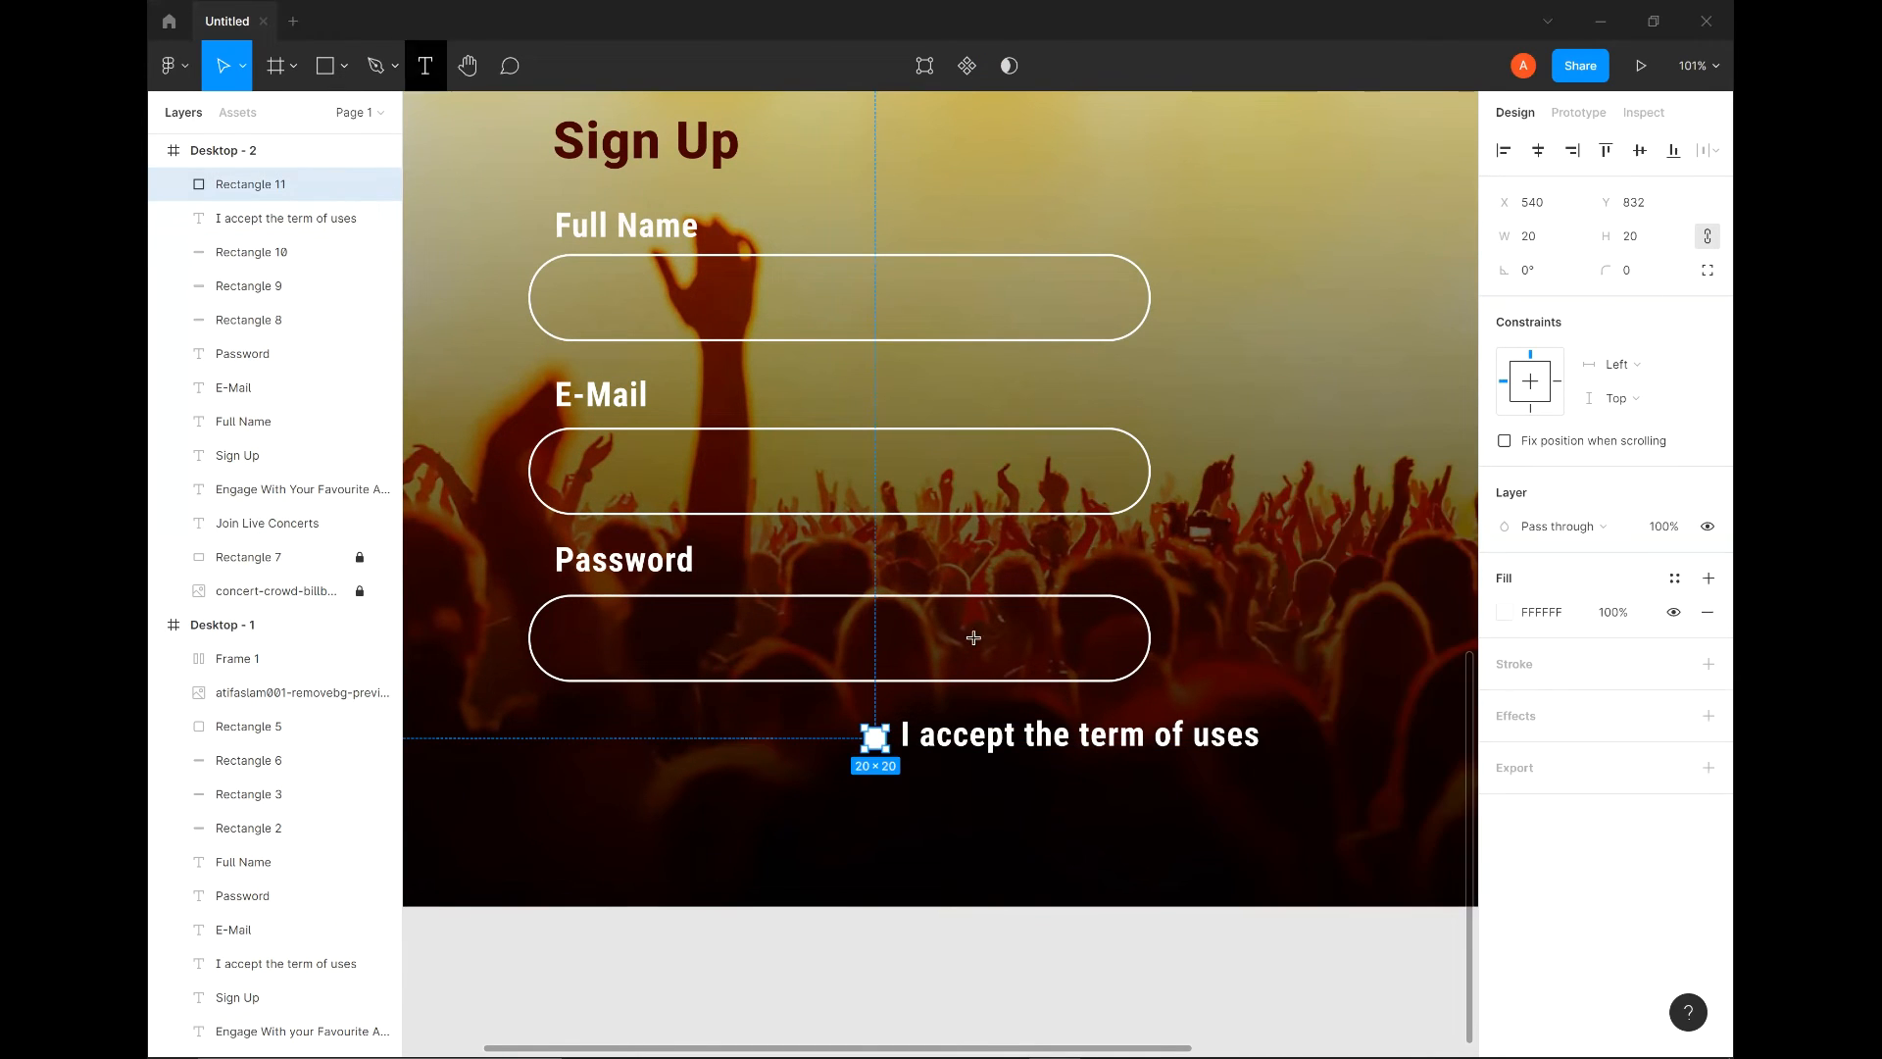
drag(1172, 847, 997, 802)
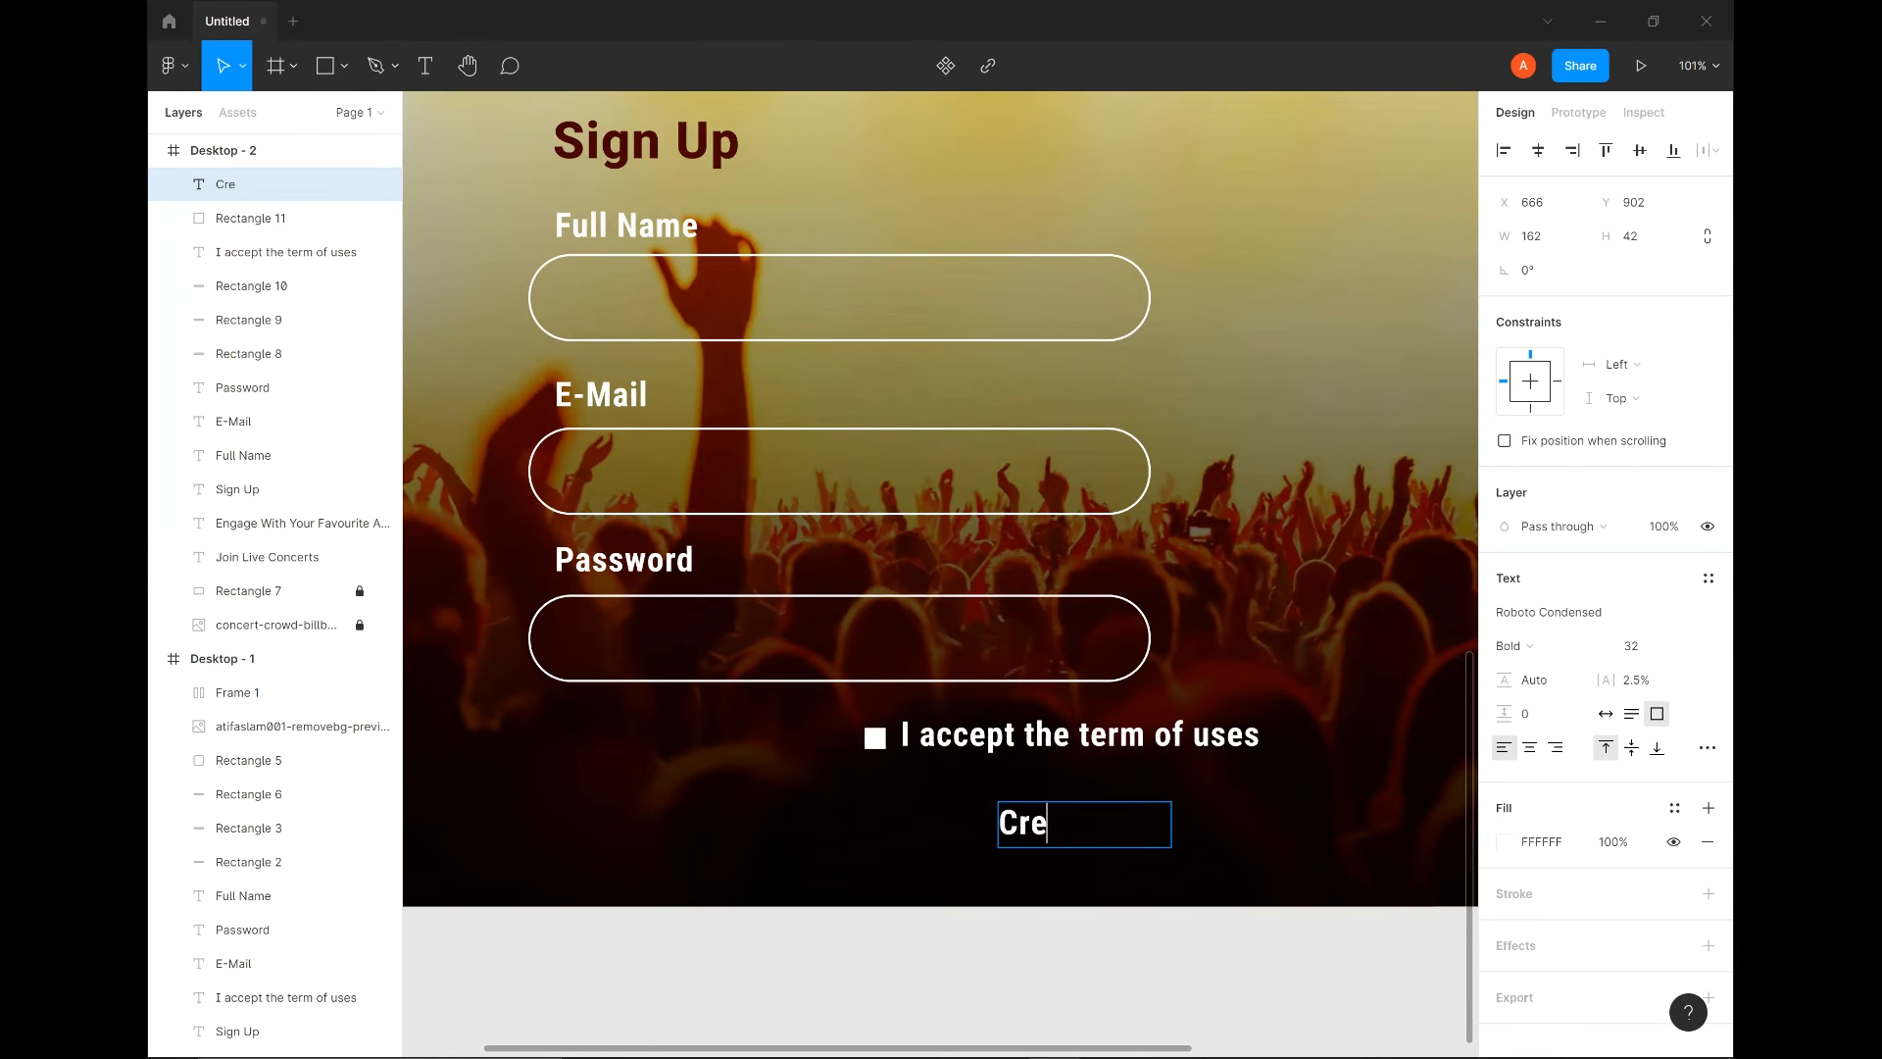
click(1606, 712)
key(Escape)
drag(1110, 832, 1089, 822)
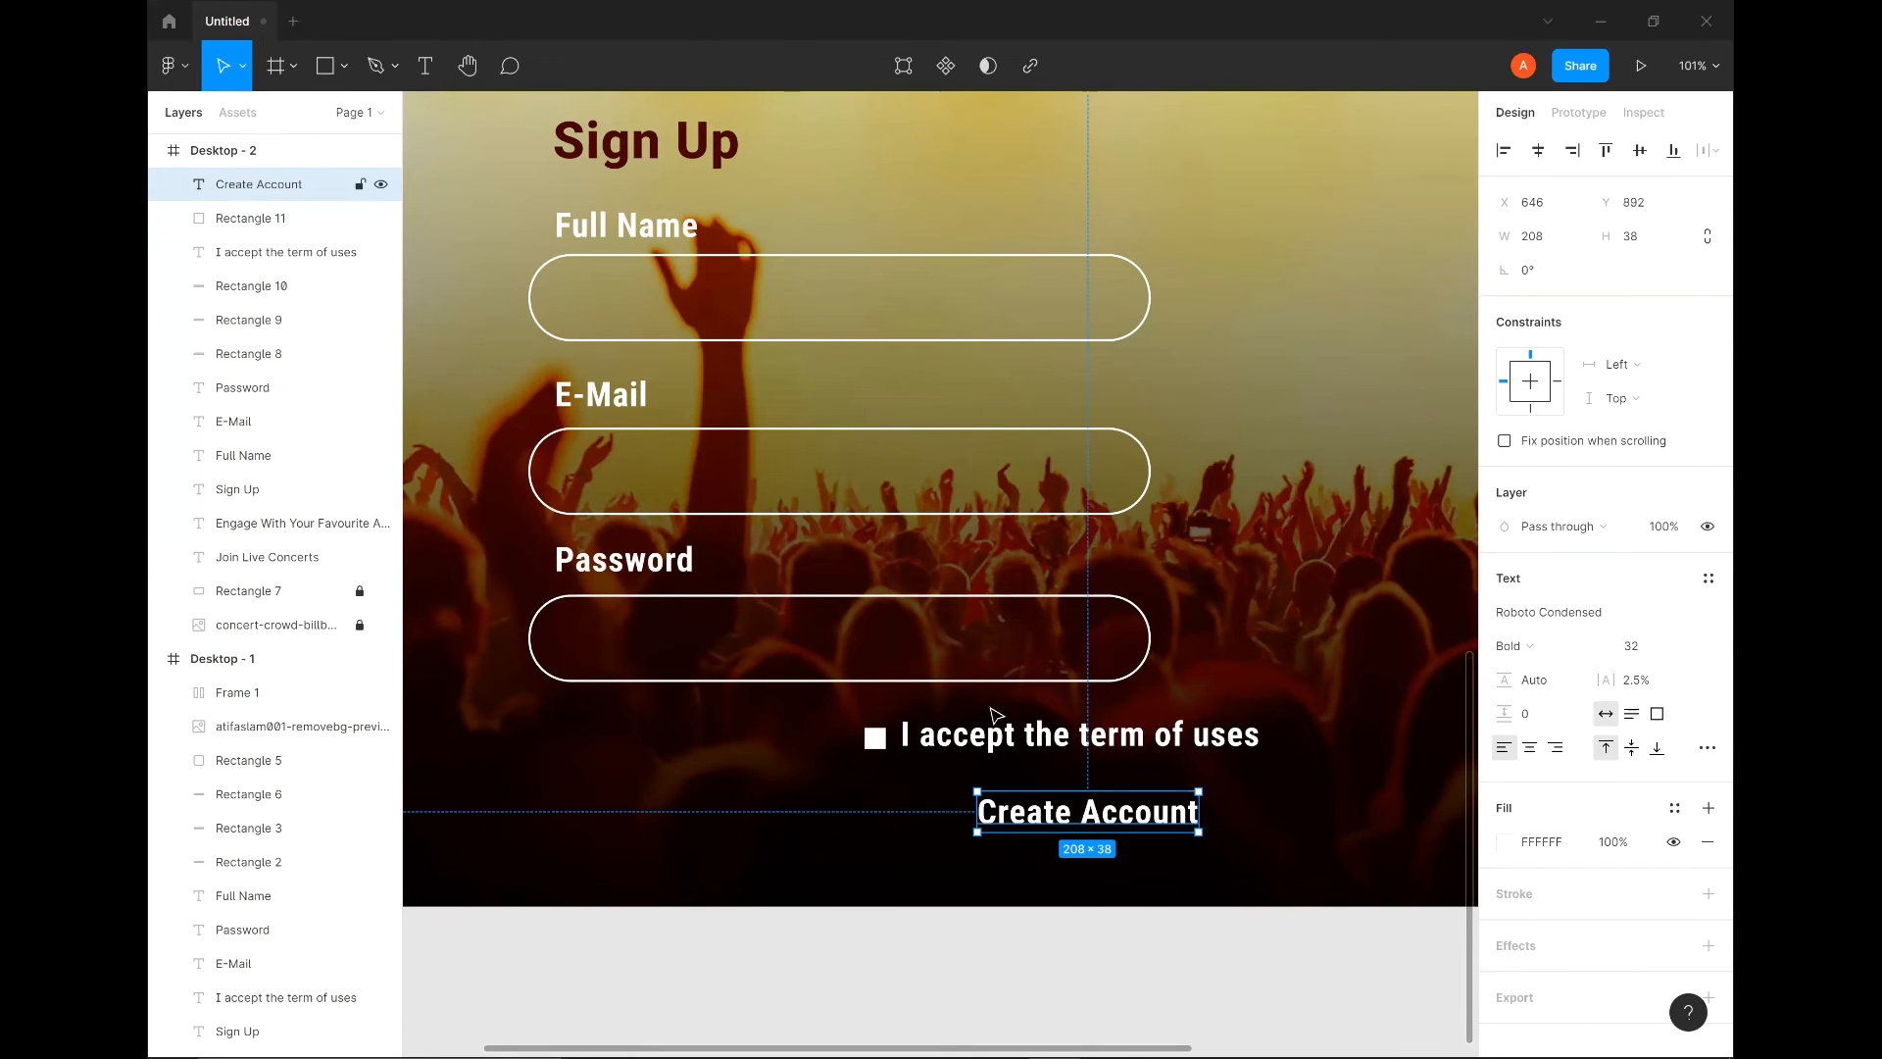
Step: Wrap the "Create Account" text in its own frame and apply auto layout to it
right_click(1102, 822)
key(ctrl+alt+g)
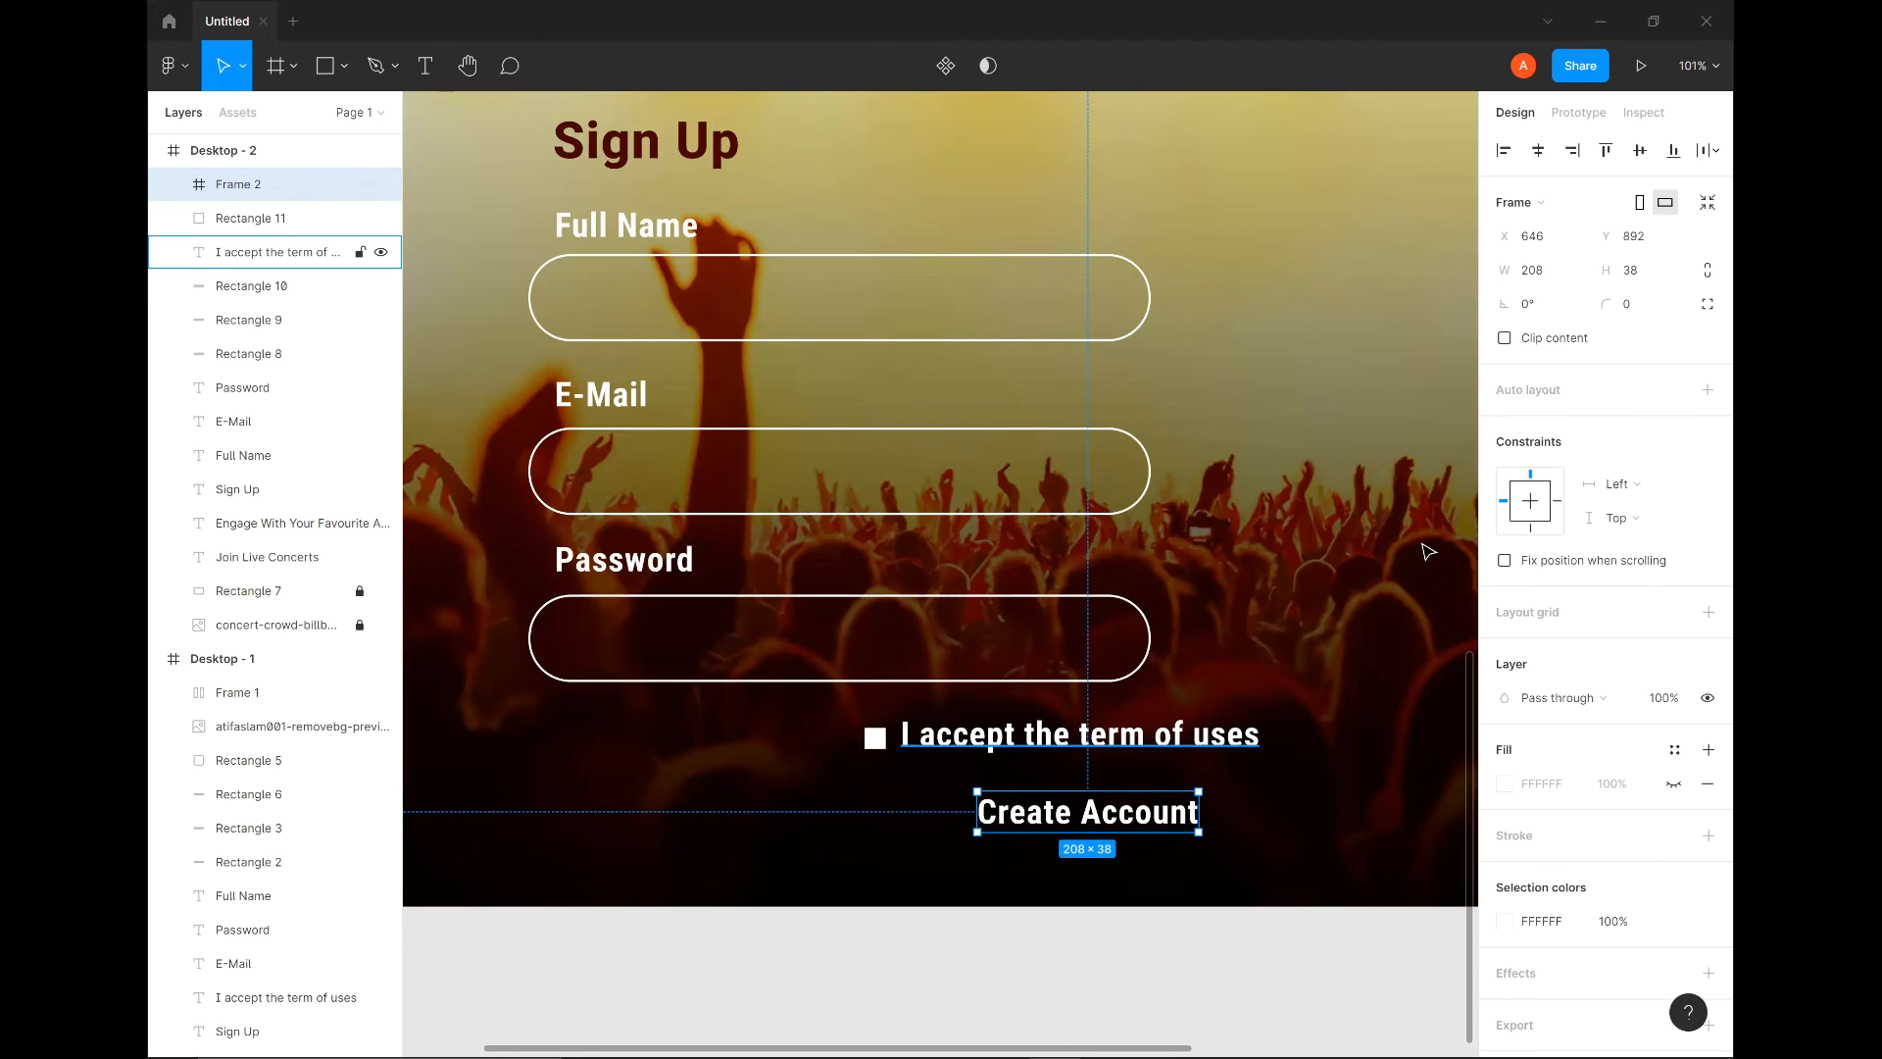
key(shift+a)
Step: Set the Create Account frame's auto layout padding to 15 and recentre the frame beneath the terms line
click(1653, 423)
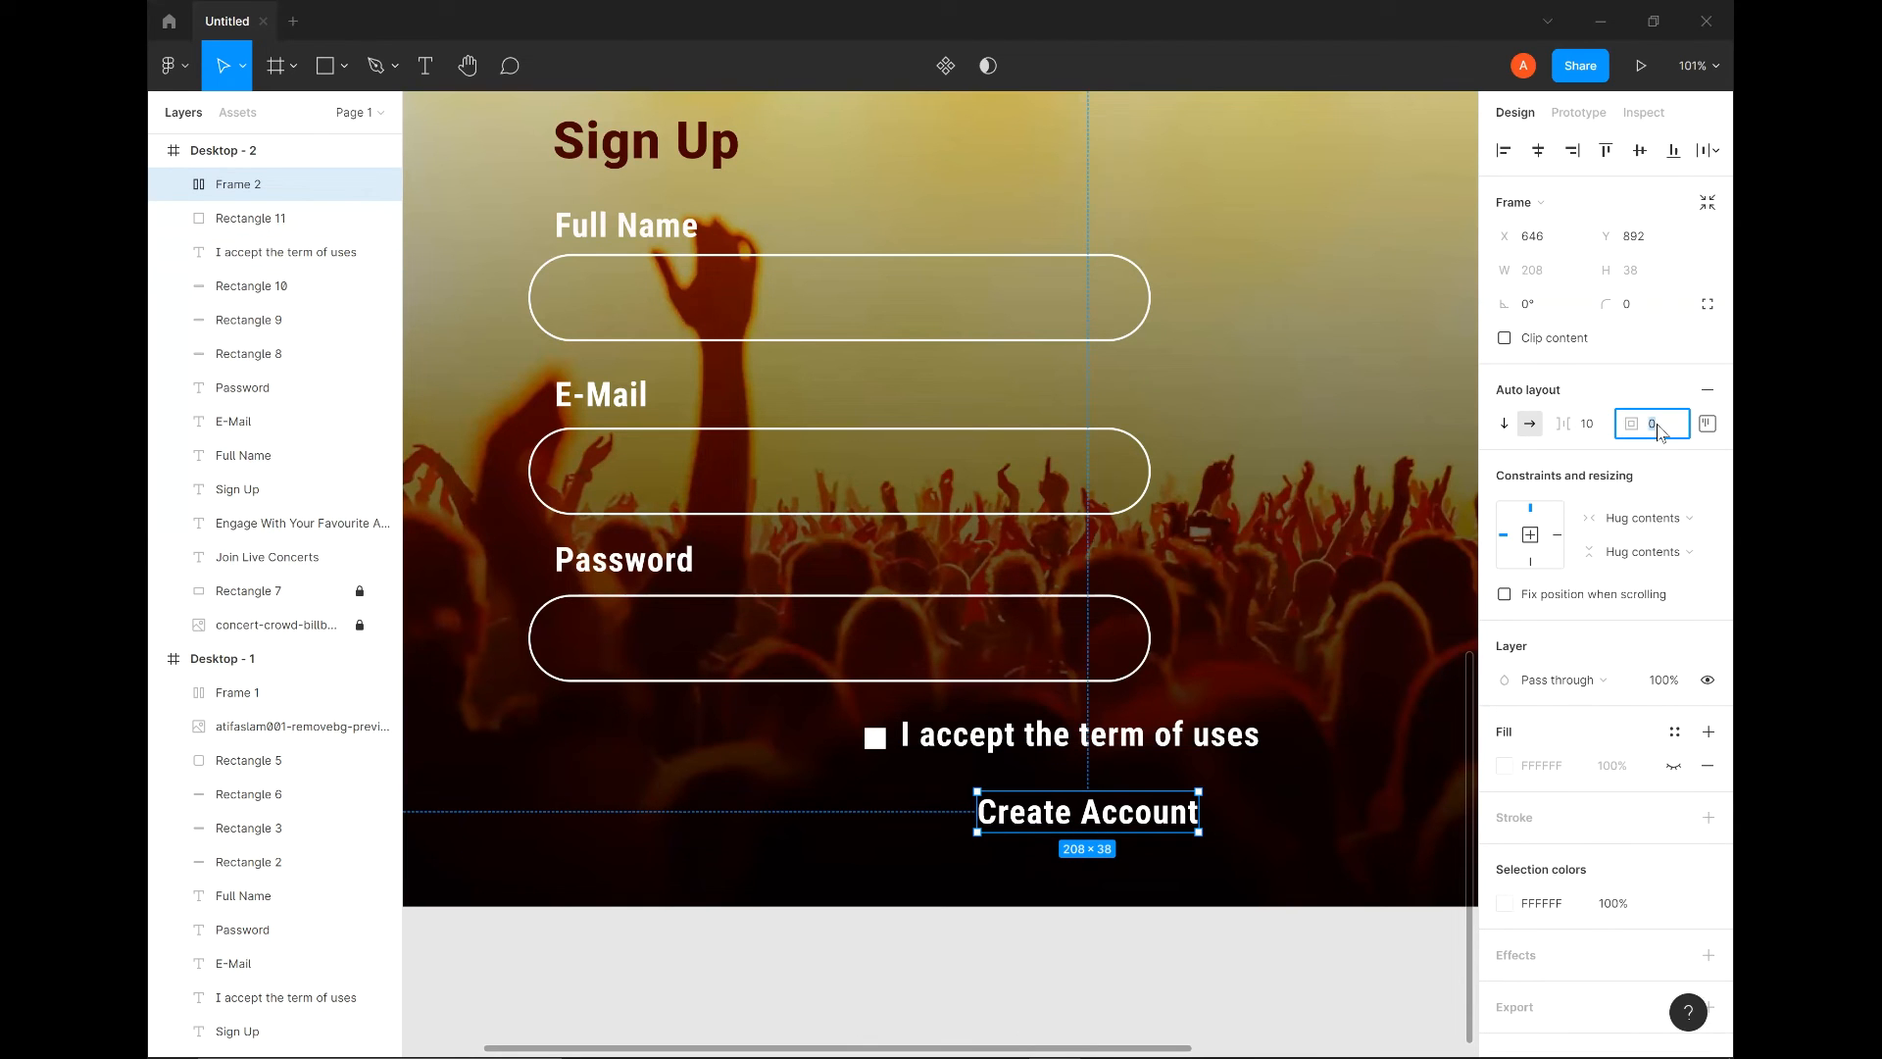
text(5)
key(Return)
text(8)
key(Return)
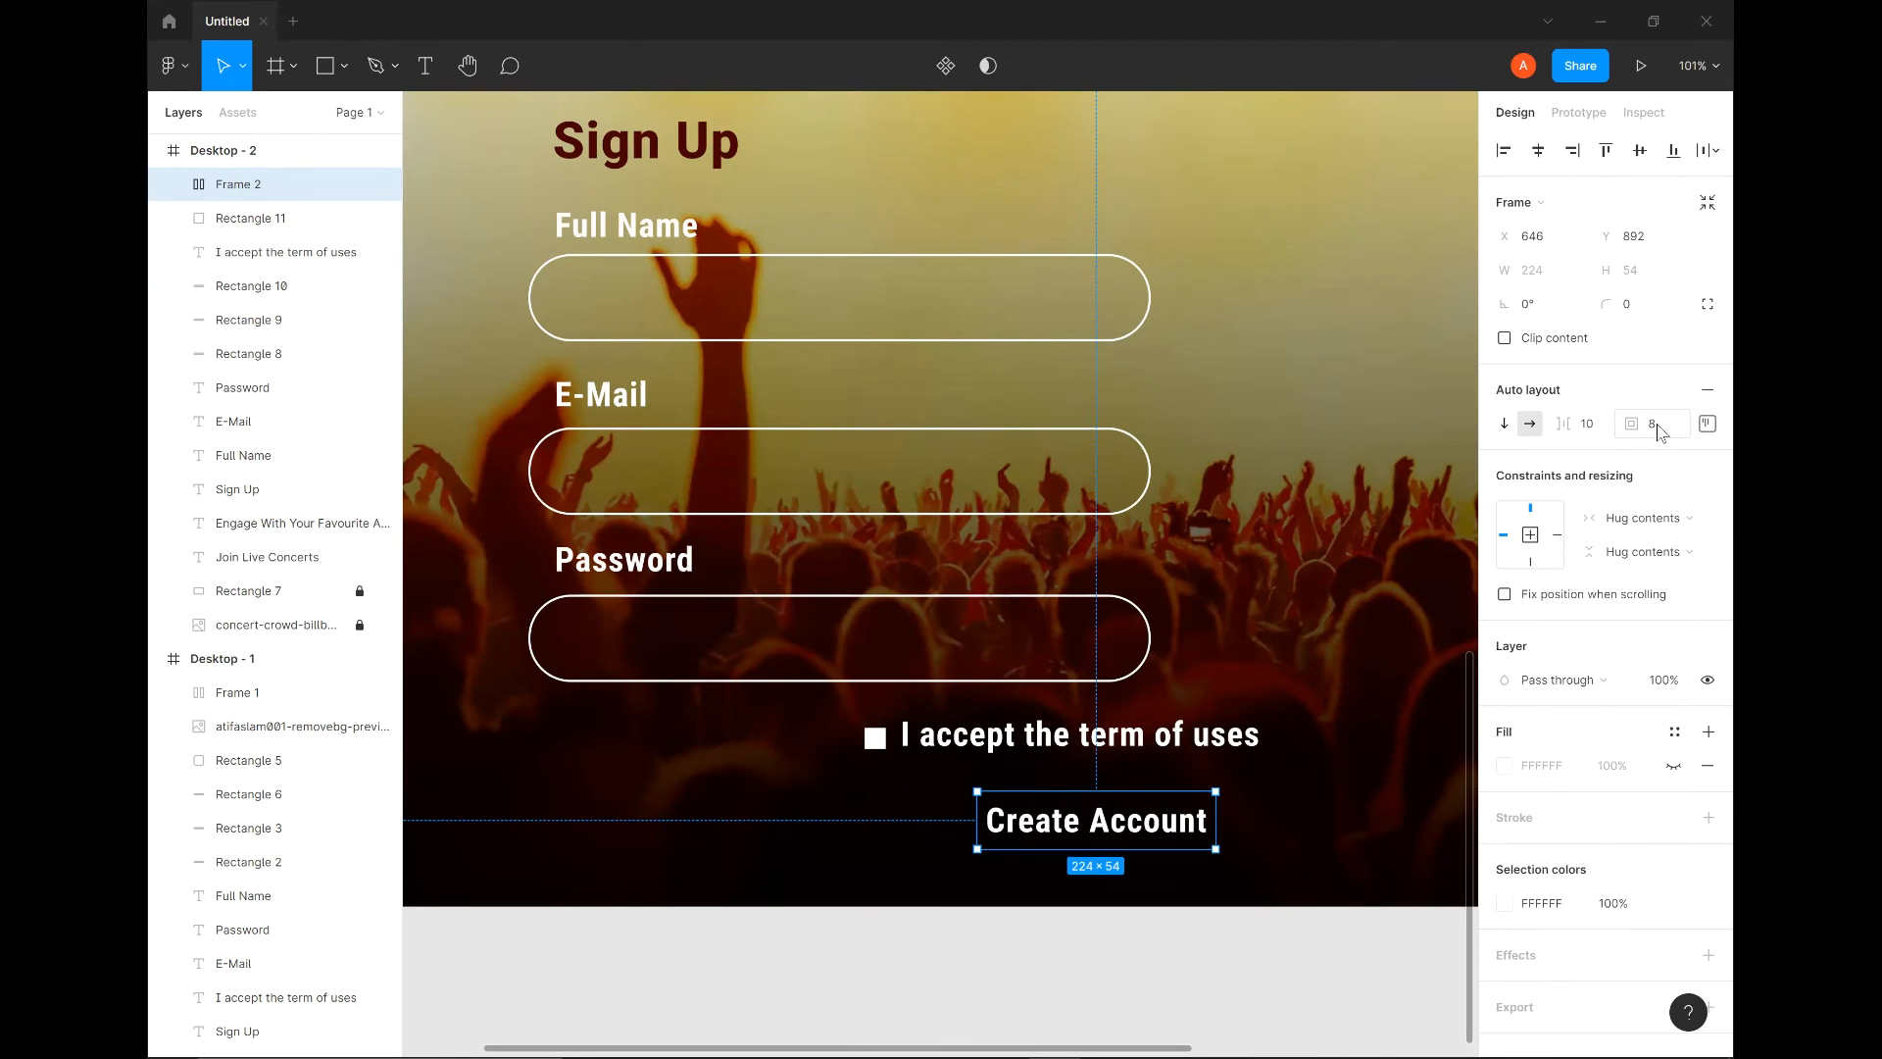
text(9)
key(Return)
text(15)
key(Return)
drag(1137, 833, 1120, 821)
Step: Fill the Create Account button with dark red 4D0501 and round its corners to 30
click(1507, 766)
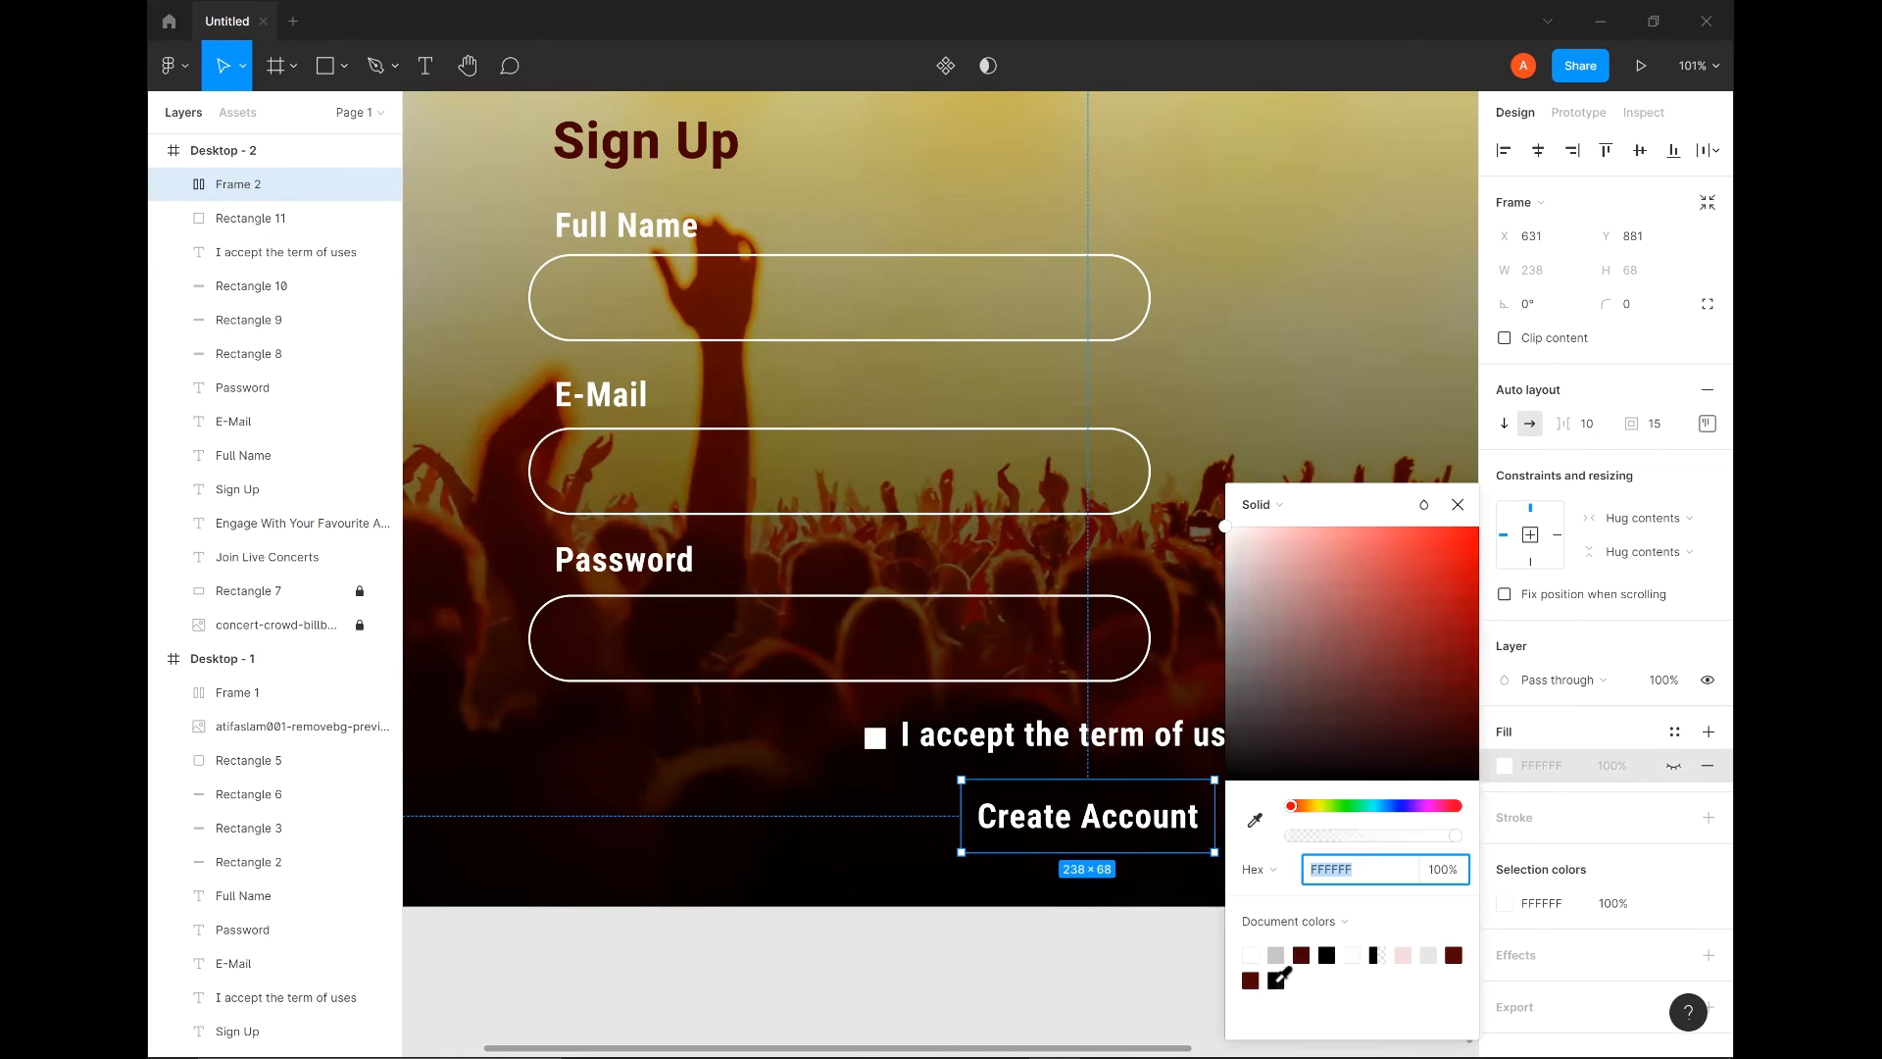
click(1251, 980)
click(1458, 507)
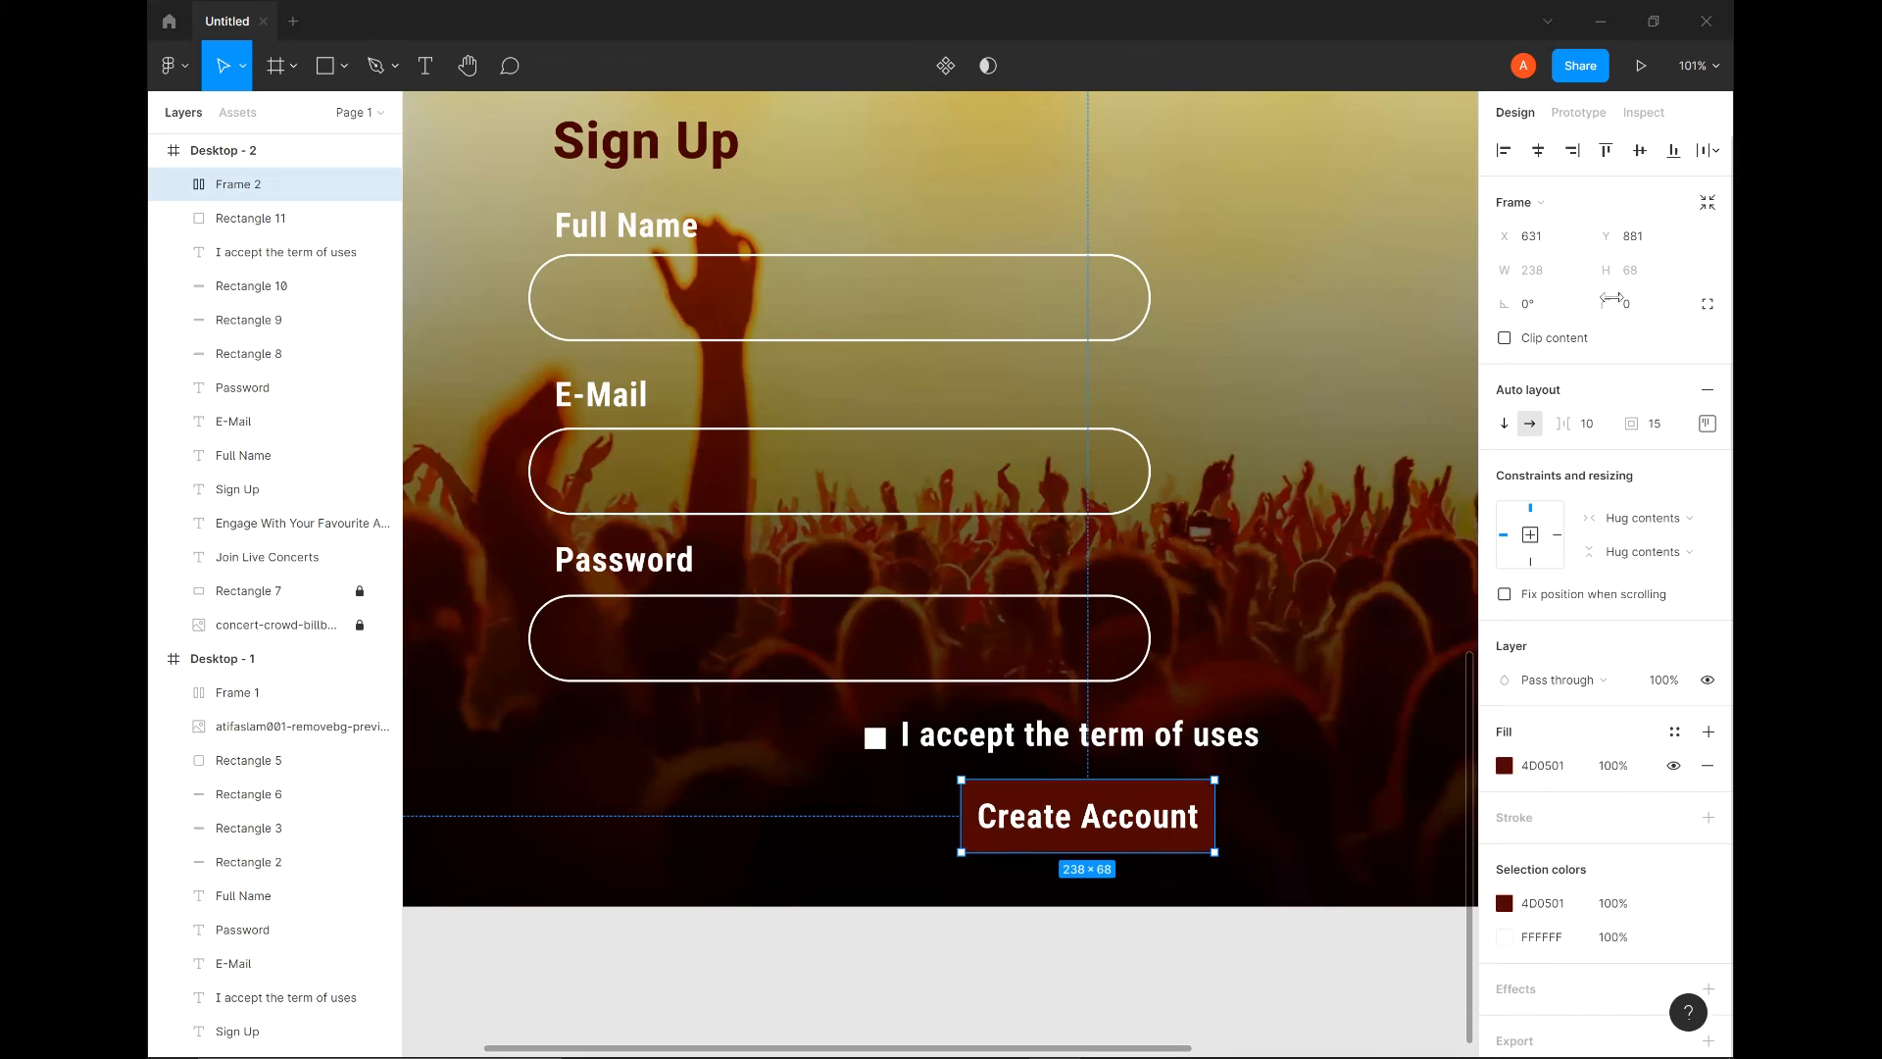
drag(1612, 302, 367, 266)
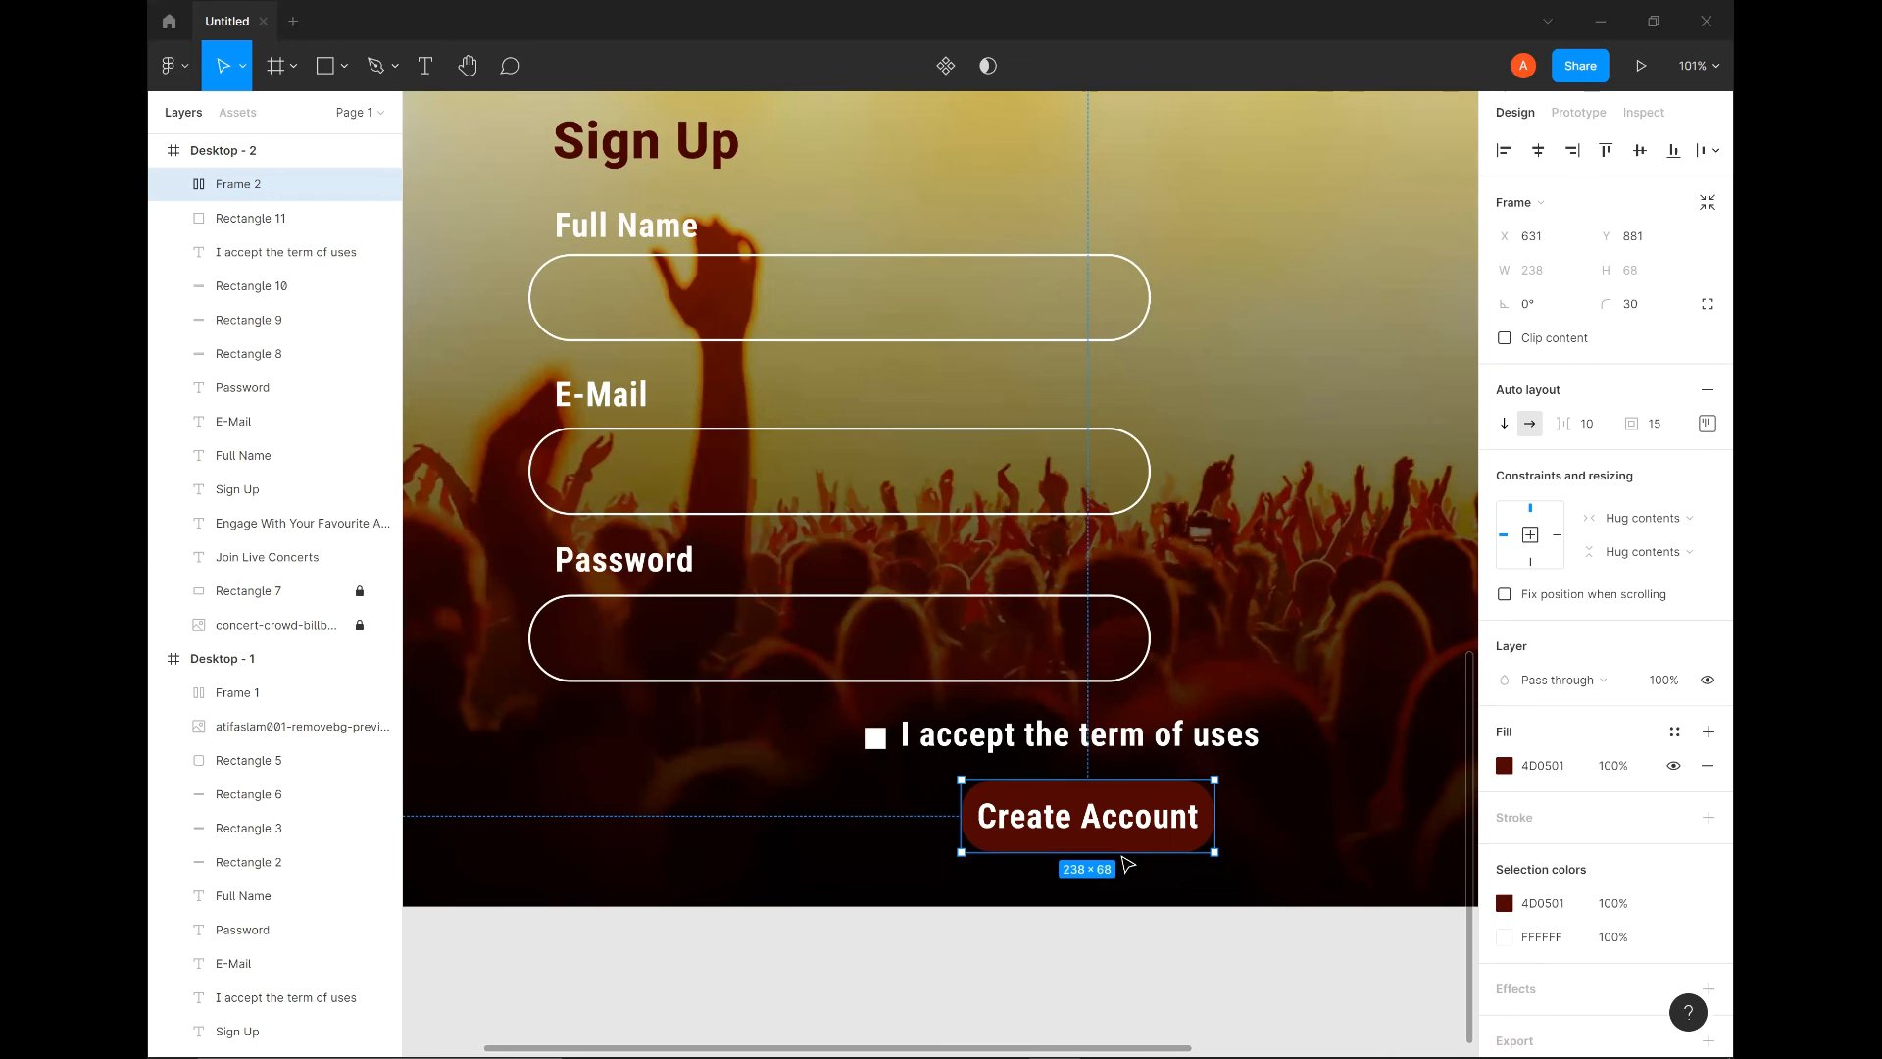
Step: Give the Create Account button a light-coloured inside stroke 1 thick and adjust its placement below the terms row
click(1708, 817)
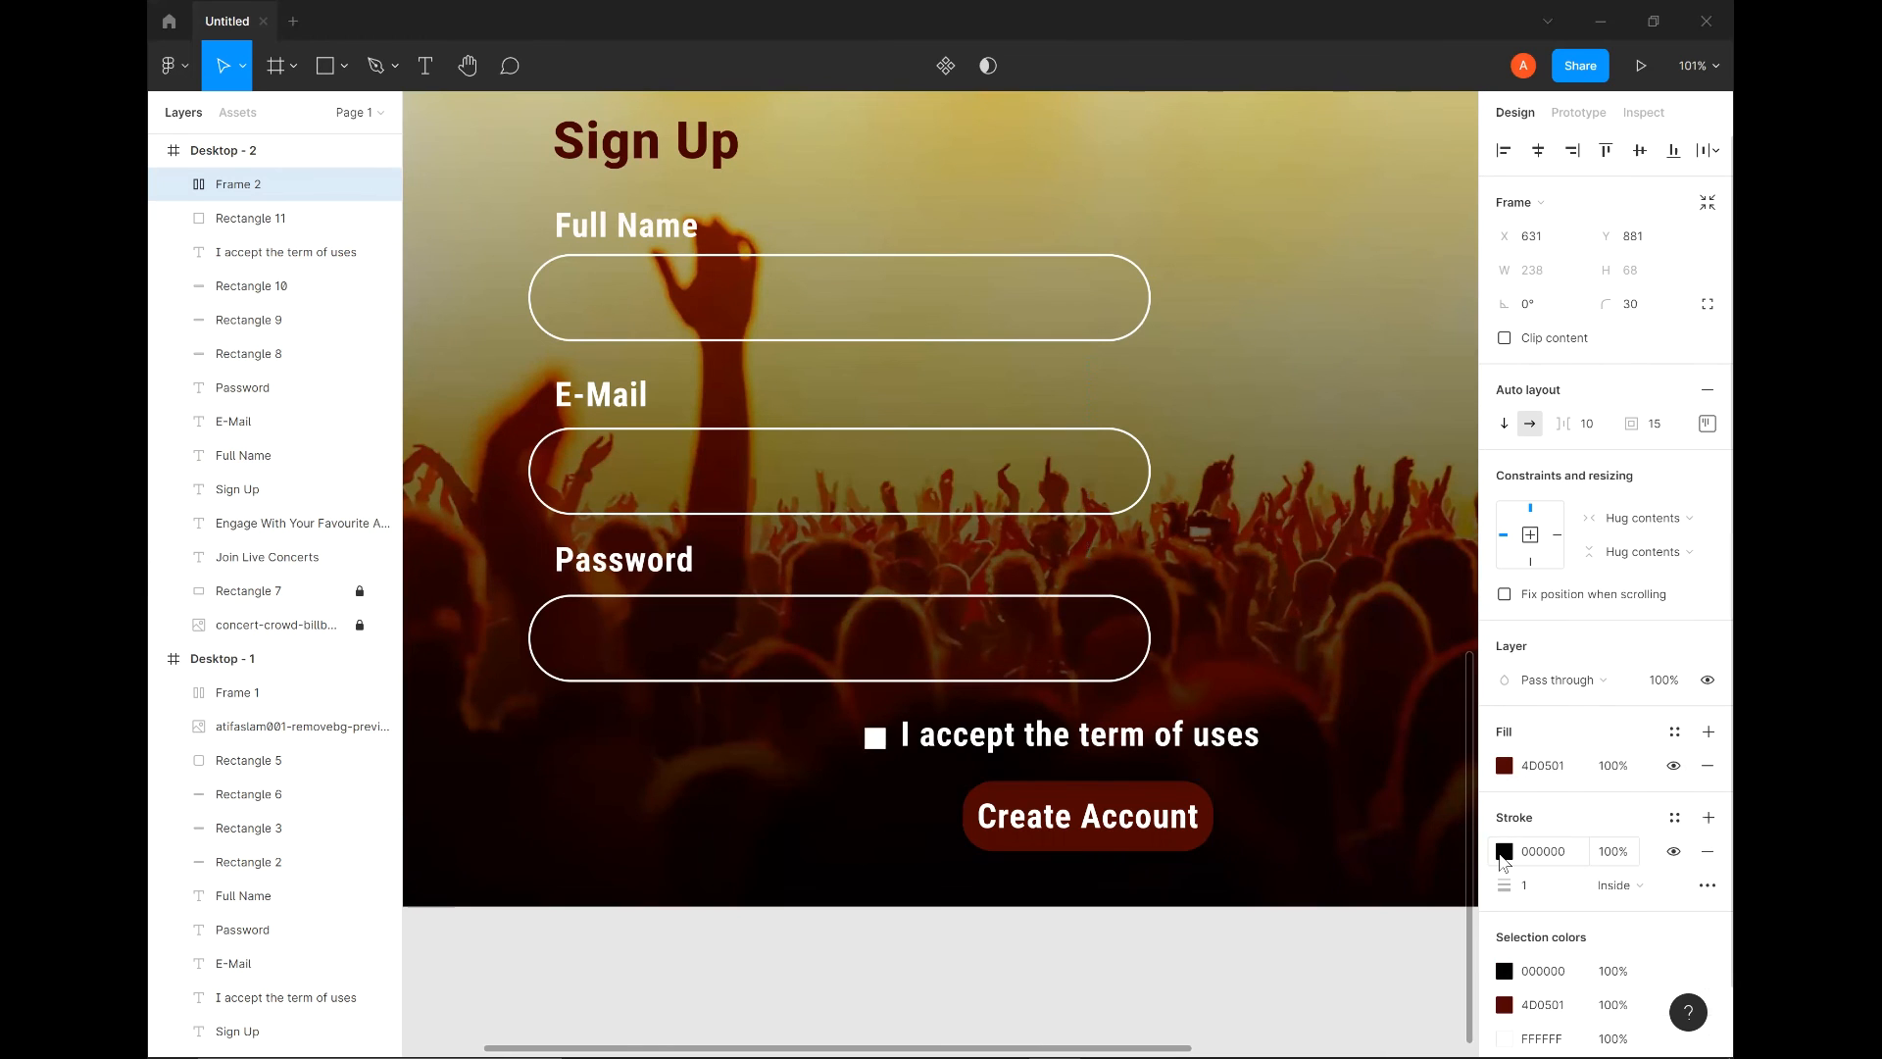
click(1505, 851)
click(1134, 836)
mouse_move(1134, 836)
mouse_down()
mouse_move(1154, 831)
mouse_move(1088, 844)
mouse_move(1134, 844)
mouse_up()
drag(840, 717, 1273, 751)
click(1248, 992)
Step: Copy the singer cut-out image from Desktop - 1 onto the right side of the Desktop - 2 frame
scroll(1261, 948, down, 5)
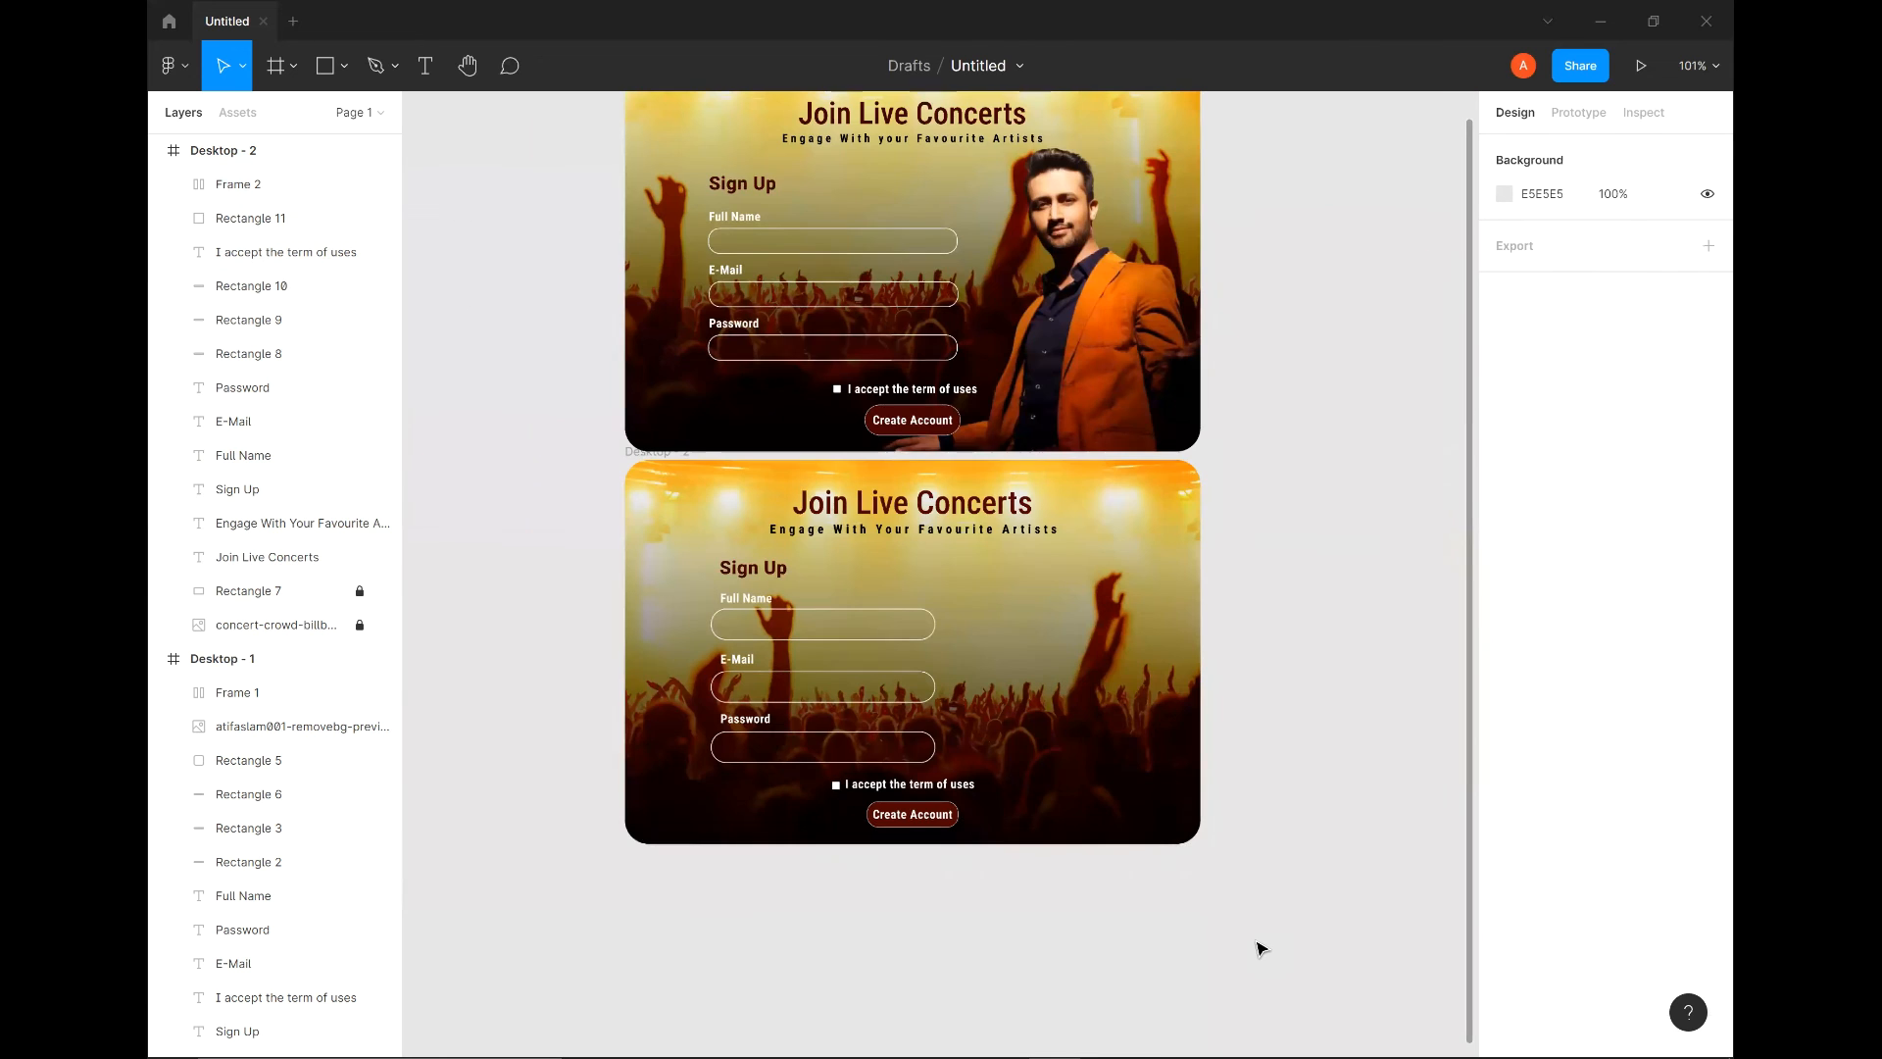
click(1095, 281)
drag(1095, 281, 1123, 731)
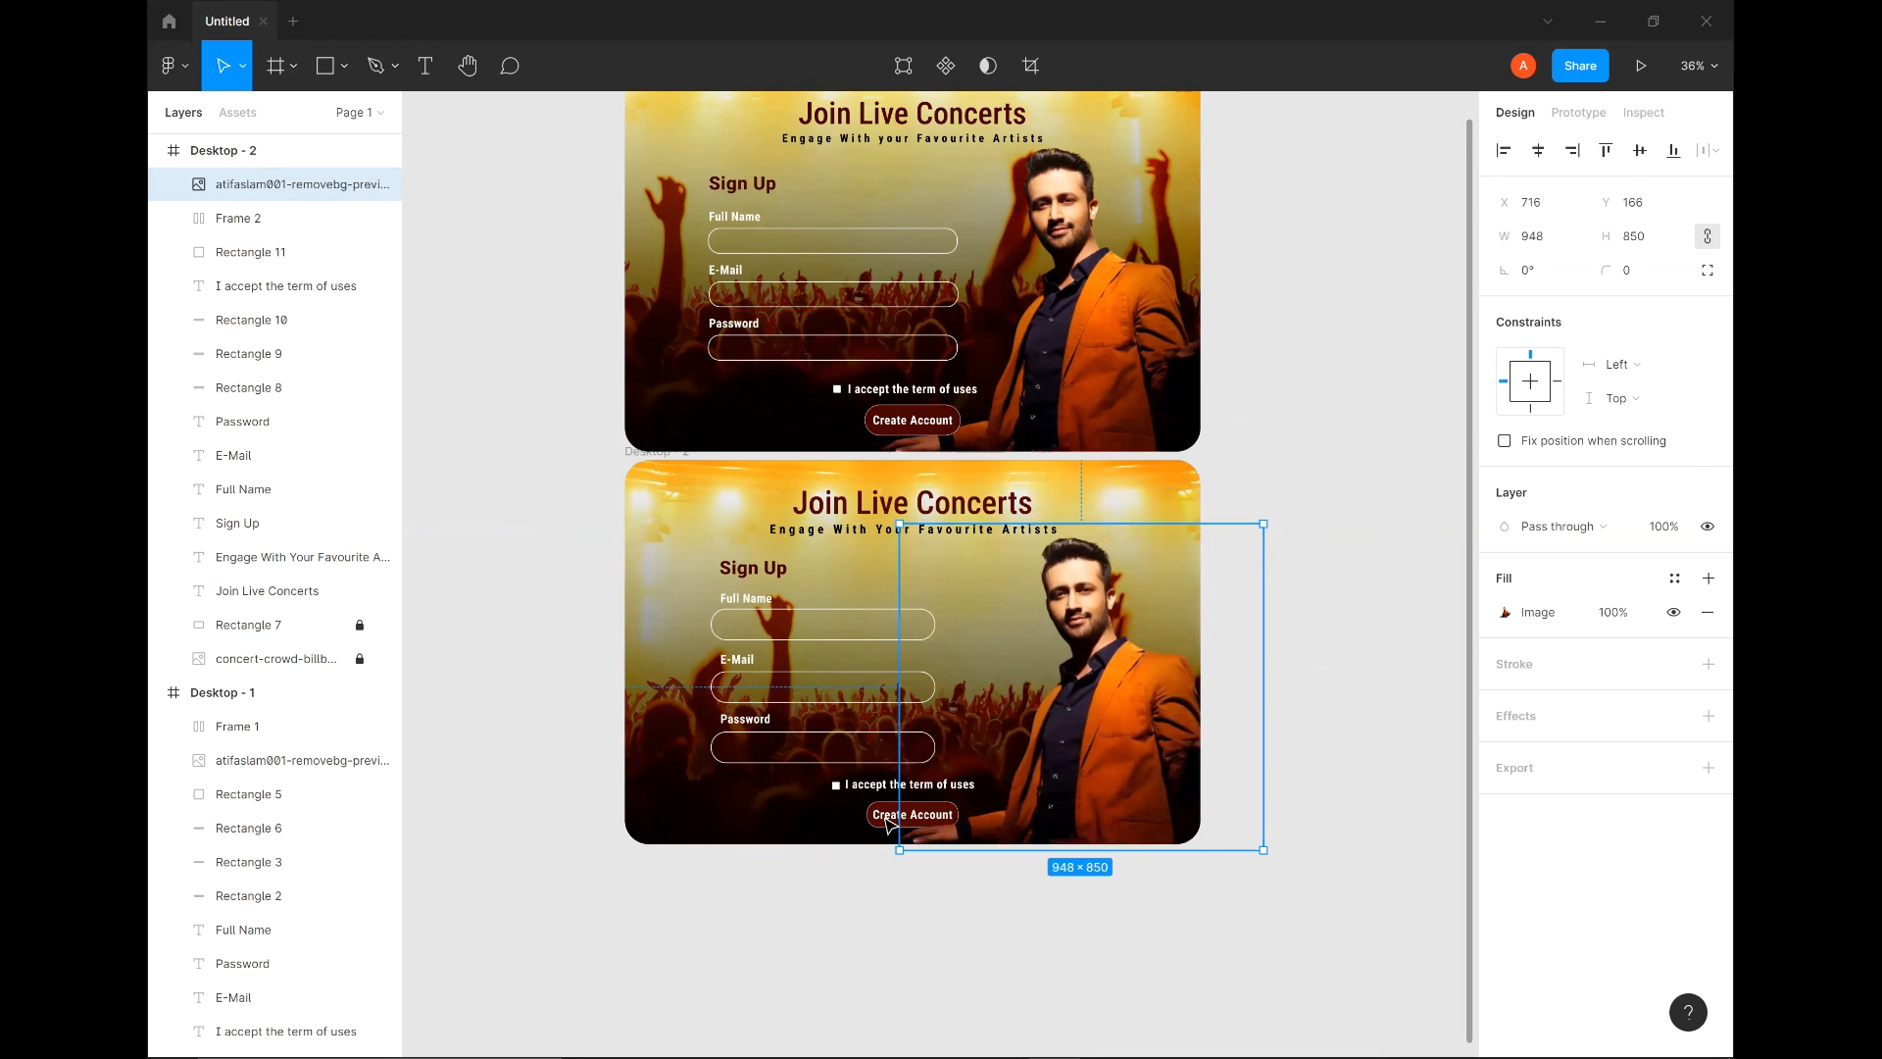
Step: Bring the Create Account button to the front so it lies above the singer image in Desktop - 2
click(921, 817)
scroll(927, 828, up, 5)
click(1172, 977)
right_click(784, 772)
click(915, 573)
key(Escape)
scroll(1000, 937, down, 5)
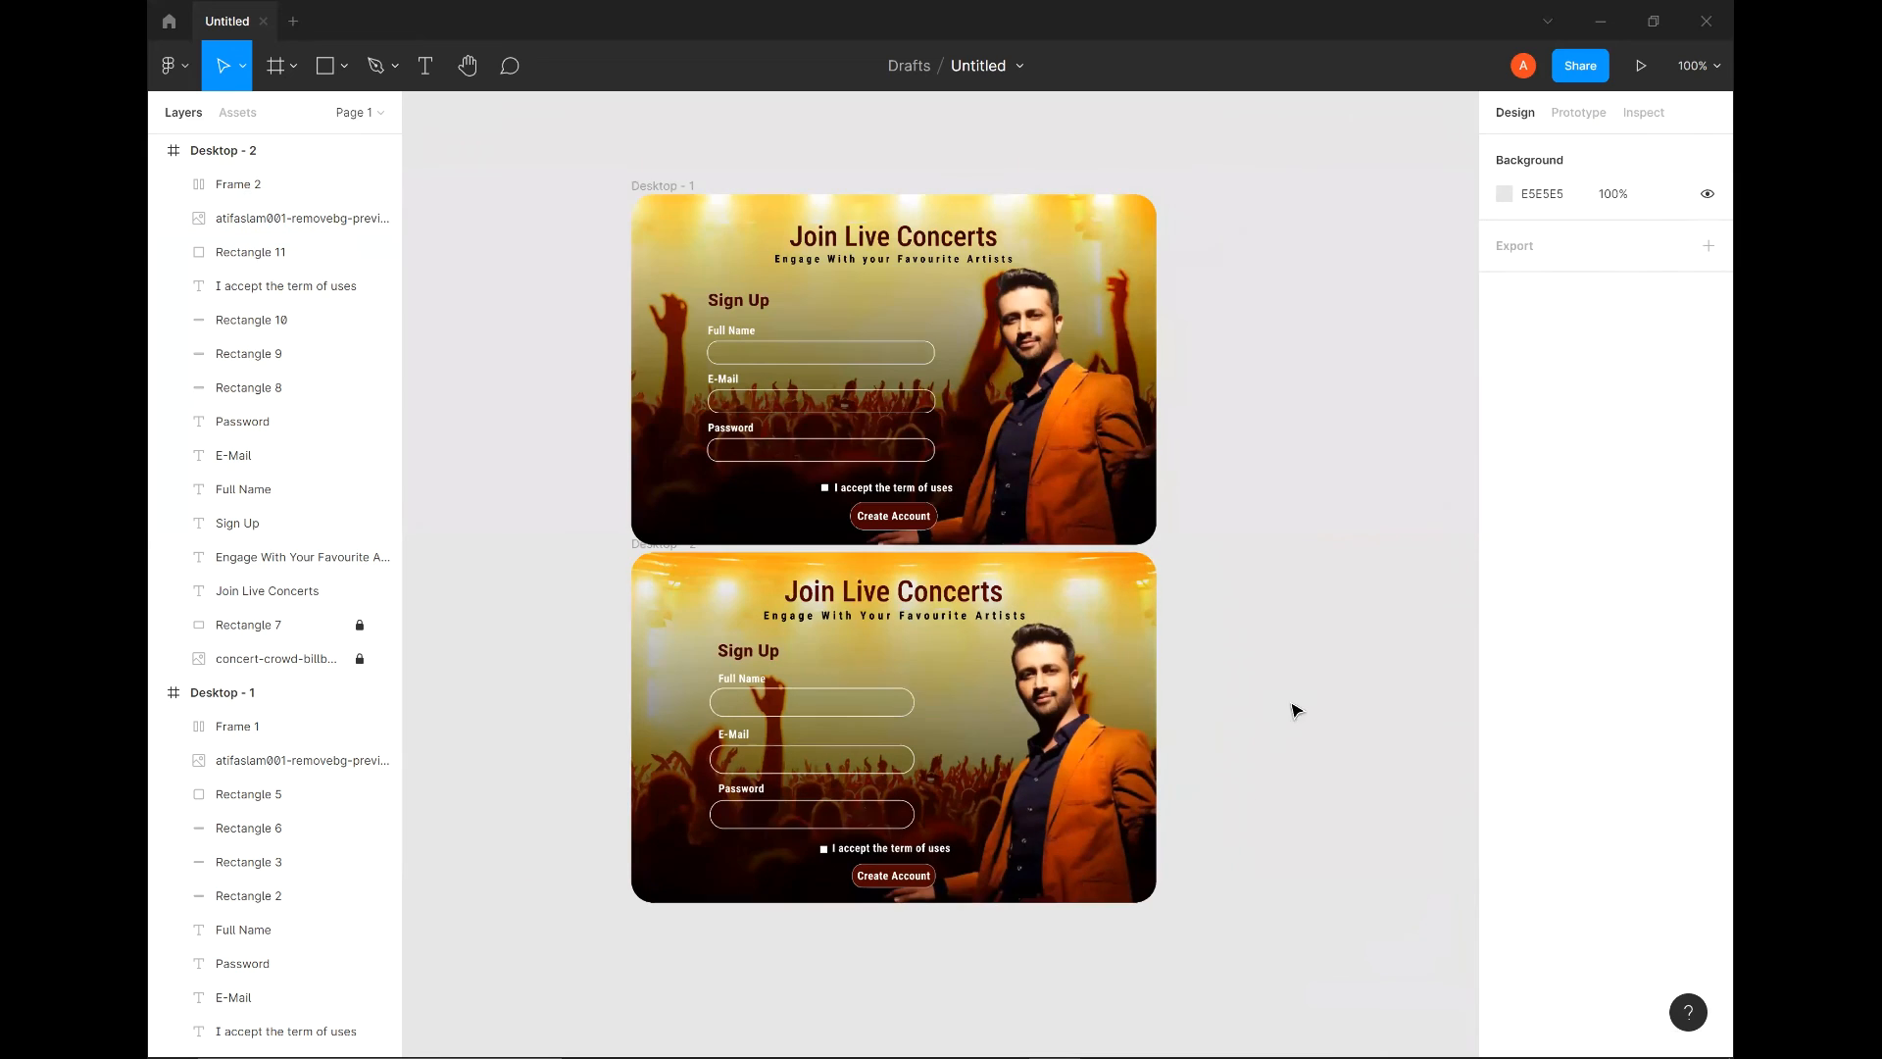